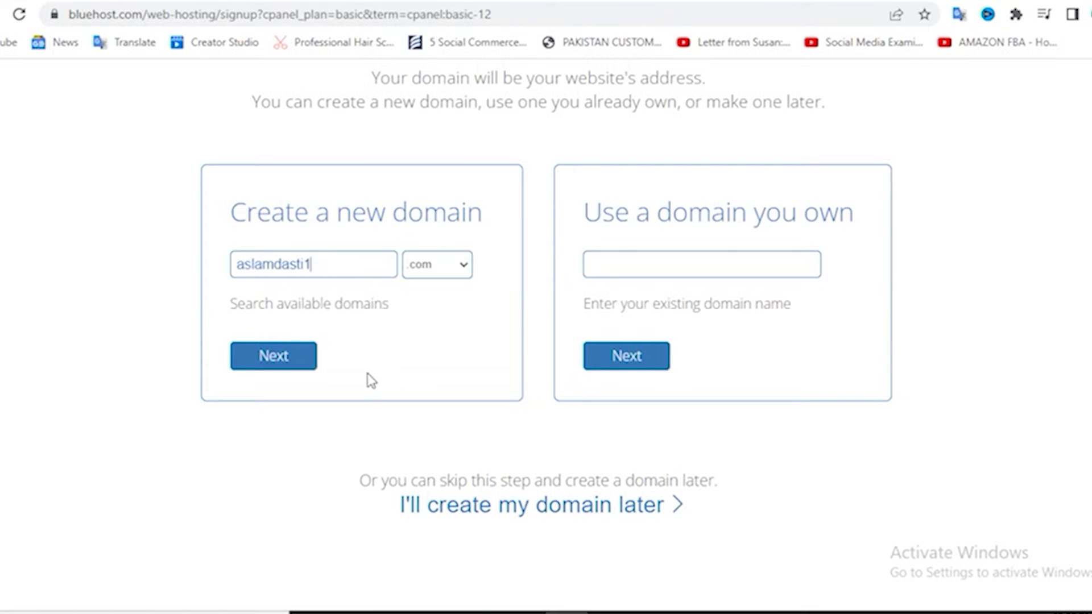
Continue with the entered .com domain and look over the account and package sections of the hosting signup form.
{"action": "left_click", "coordinate": [281, 359]}
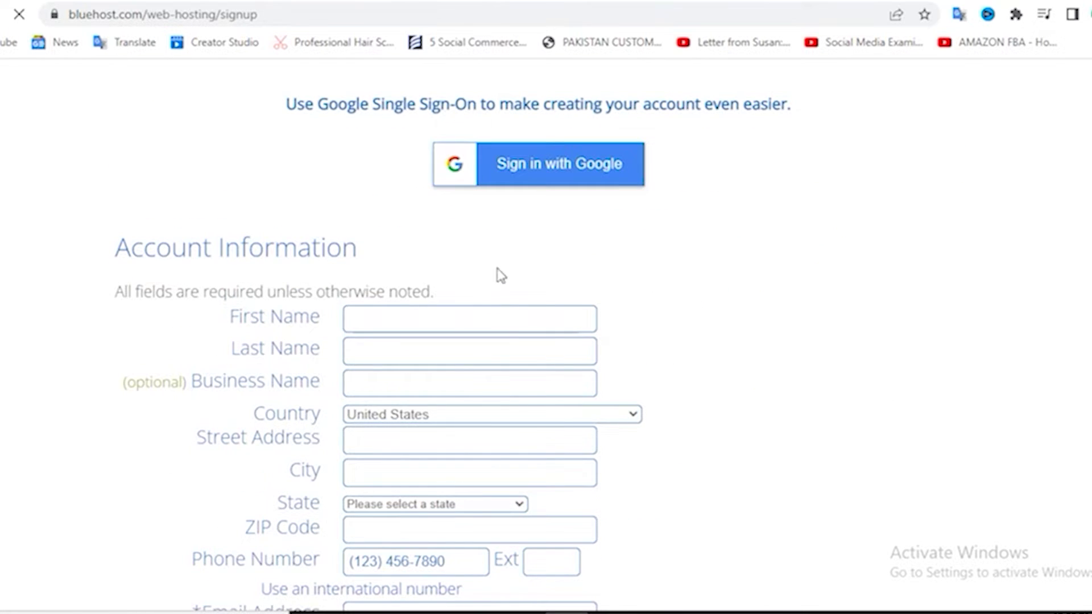
{"action": "scroll", "coordinate": [569, 257], "scroll_direction": "down", "scroll_amount": 3}
{"action": "scroll", "coordinate": [569, 258], "scroll_direction": "down", "scroll_amount": 3}
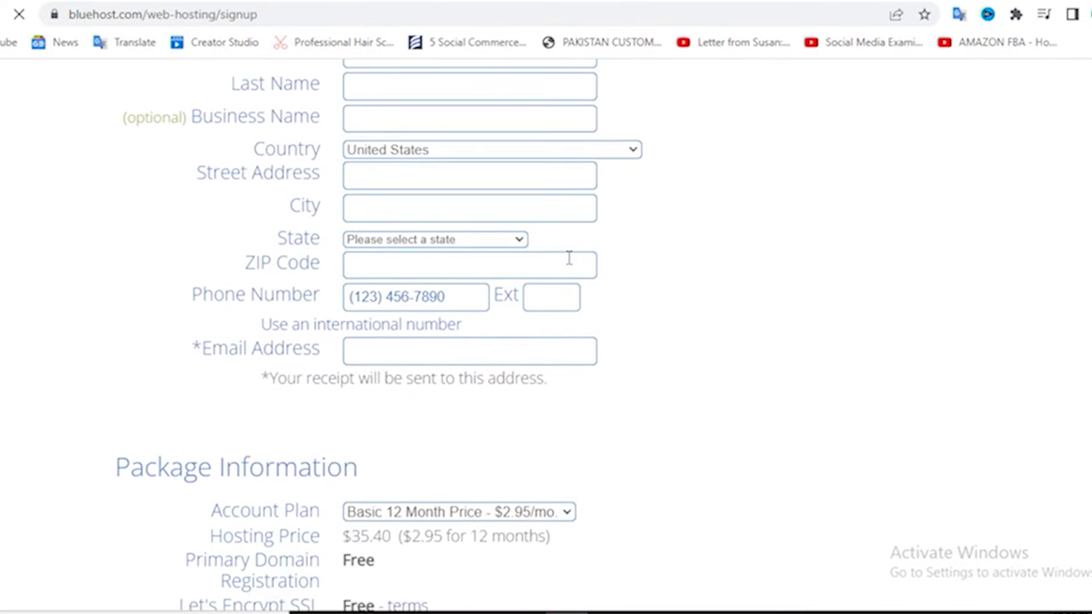
{"action": "scroll", "coordinate": [569, 258], "scroll_direction": "up", "scroll_amount": 6}
{"action": "scroll", "coordinate": [572, 266], "scroll_direction": "down", "scroll_amount": 10}
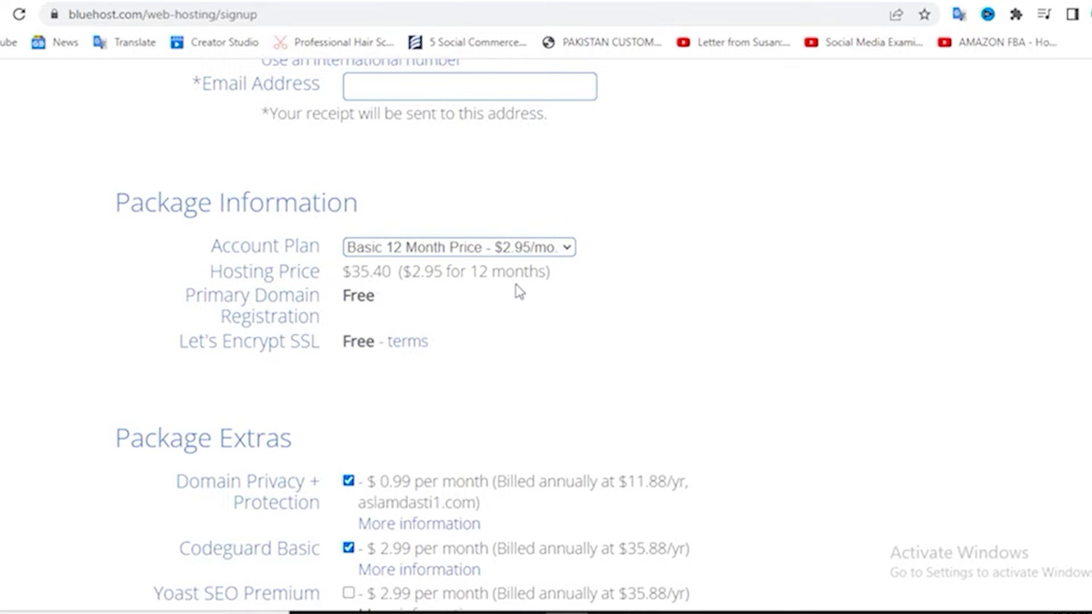
{"action": "scroll", "coordinate": [456, 346], "scroll_direction": "down", "scroll_amount": 3}
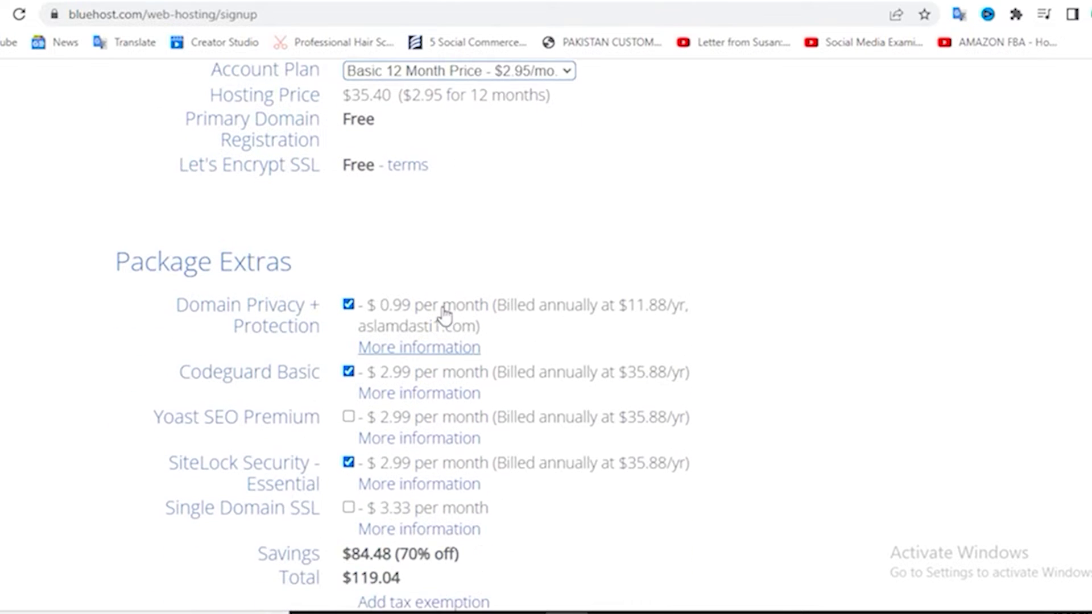
{"action": "scroll", "coordinate": [453, 272], "scroll_direction": "down", "scroll_amount": 1}
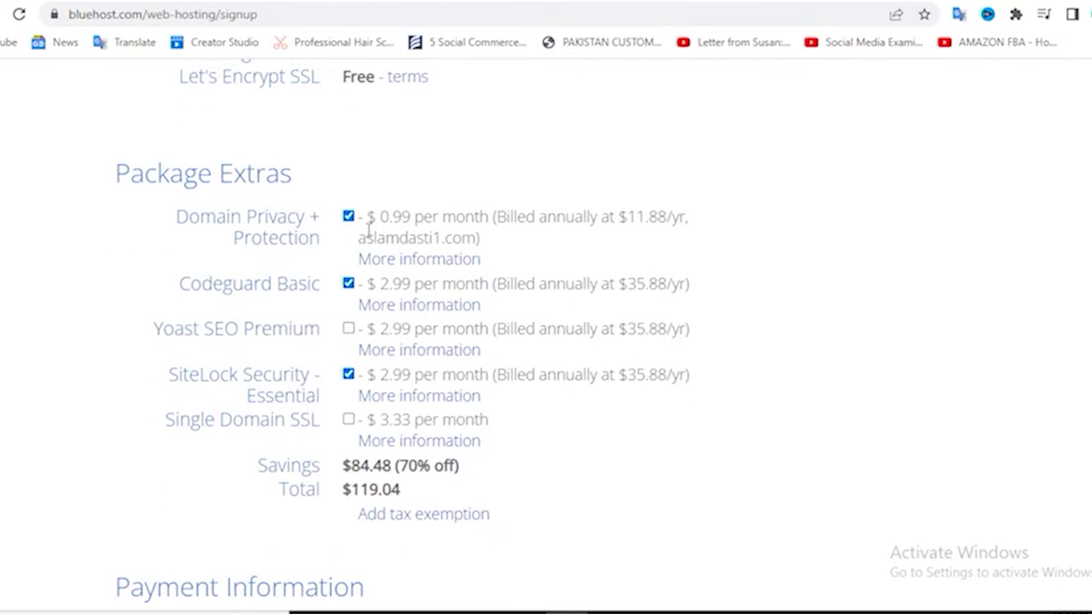
Remove the Domain Privacy + Protection, Codeguard Basic and SiteLock Security - Essential extras from the hosting package.
{"action": "left_click", "coordinate": [349, 217]}
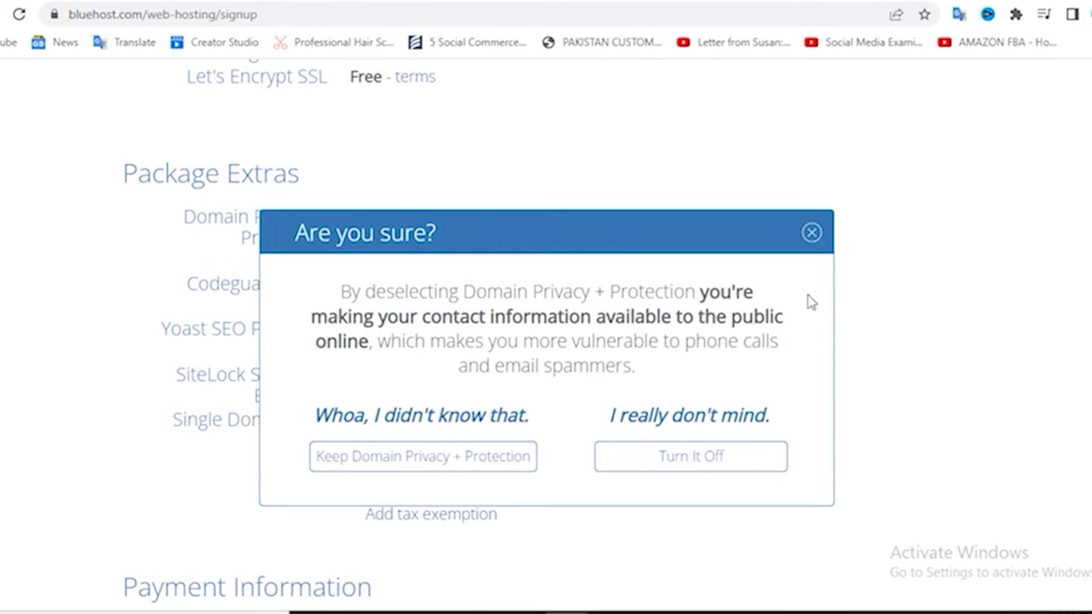
{"action": "left_click", "coordinate": [811, 233]}
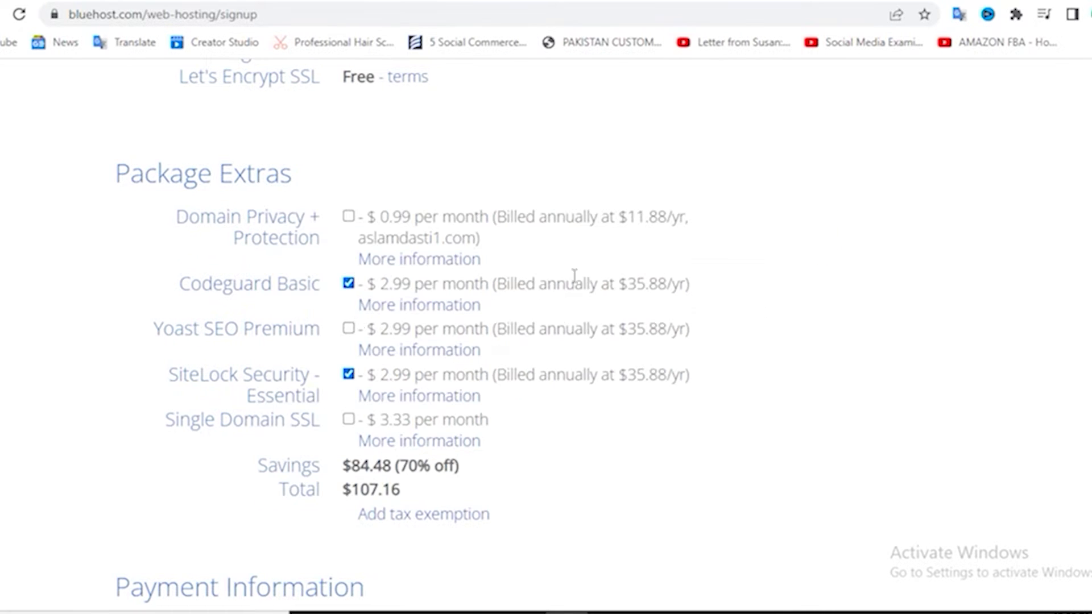
{"action": "left_click", "coordinate": [349, 284]}
{"action": "left_click", "coordinate": [349, 373]}
{"action": "scroll", "coordinate": [686, 447], "scroll_direction": "down", "scroll_amount": 1}
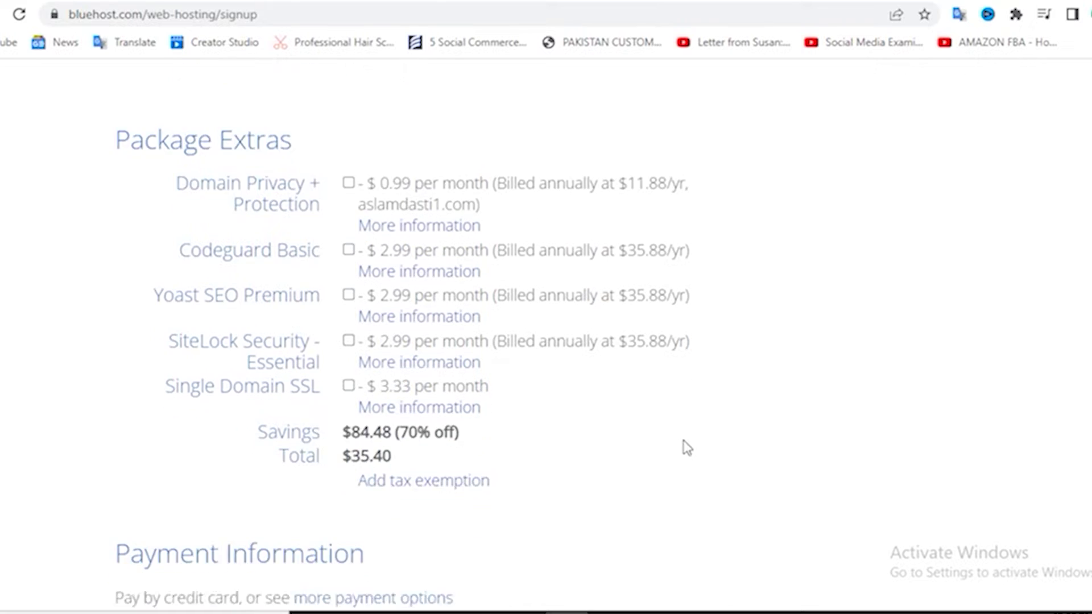
Examine the credit card fields in the payment section and accept the Auto Renewal Terms and Terms of Service.
{"action": "scroll", "coordinate": [654, 432], "scroll_direction": "down", "scroll_amount": 2}
{"action": "scroll", "coordinate": [551, 353], "scroll_direction": "down", "scroll_amount": 3}
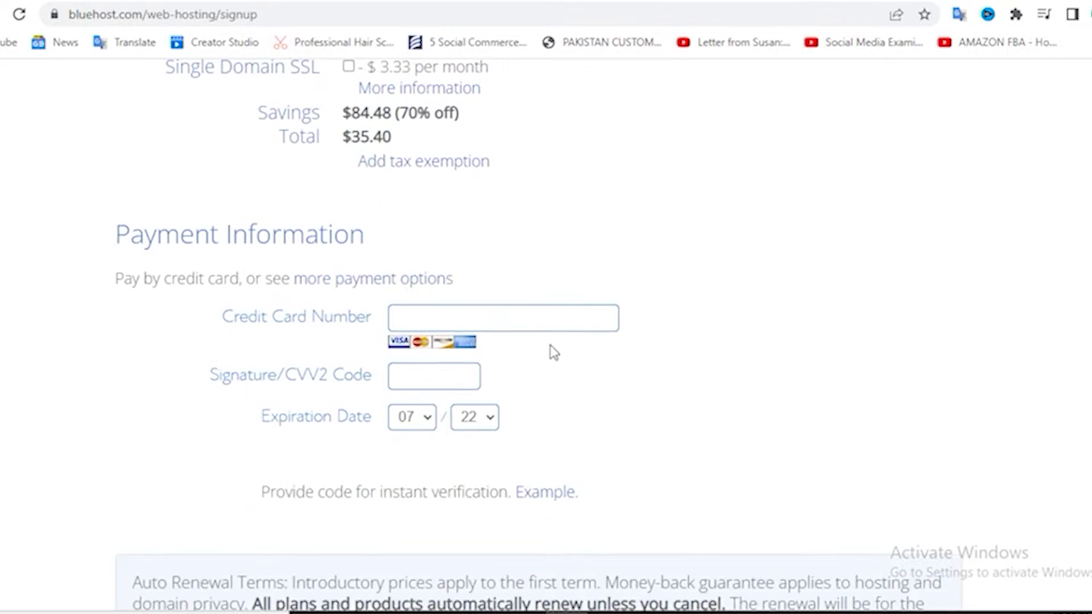
{"action": "left_click", "coordinate": [434, 322]}
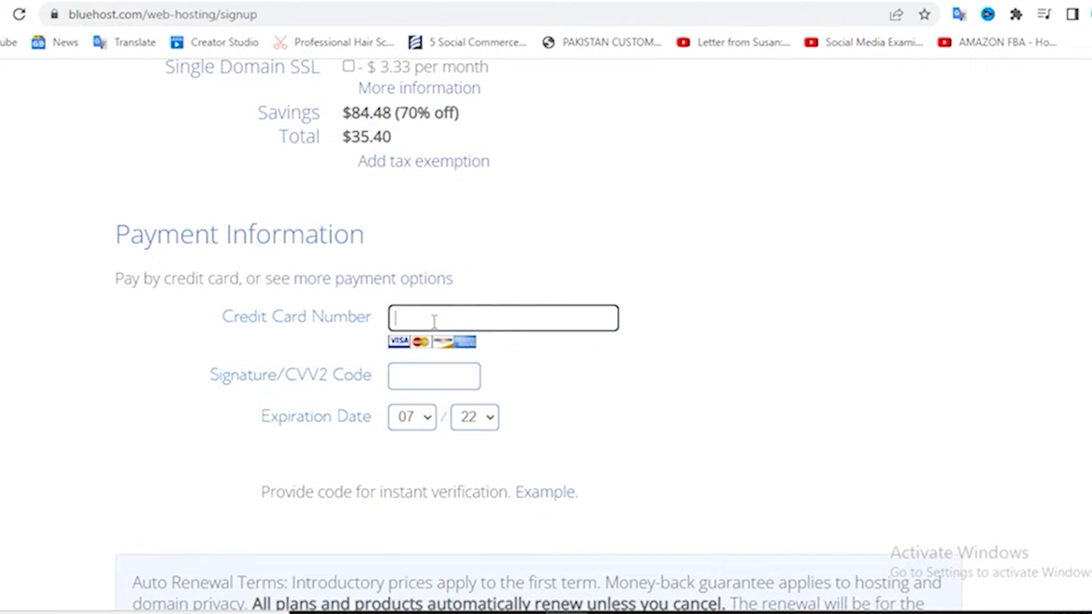
{"action": "left_click", "coordinate": [413, 379]}
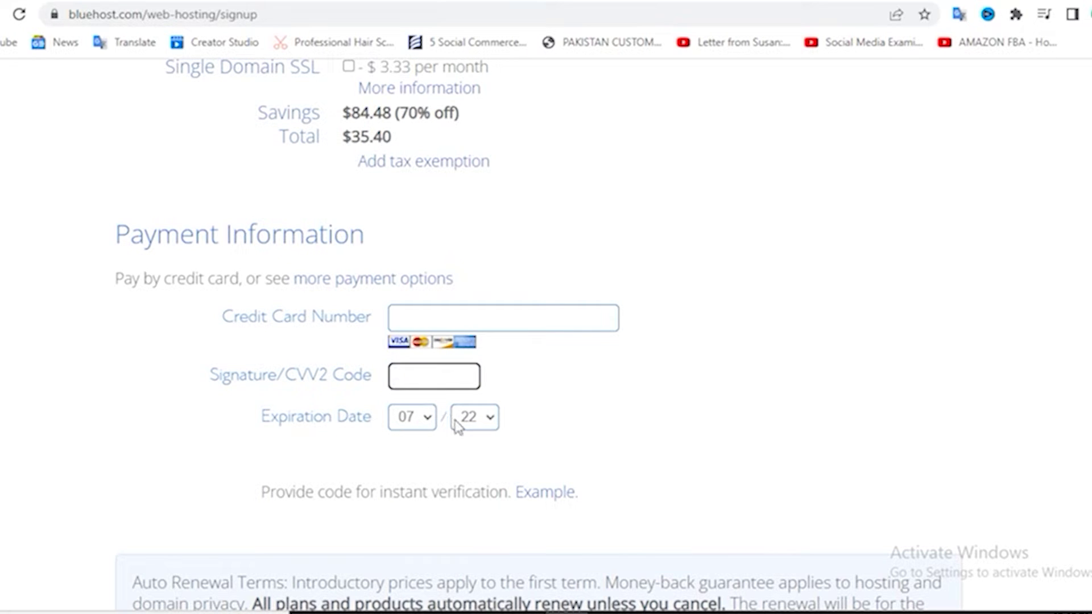
{"action": "scroll", "coordinate": [540, 416], "scroll_direction": "down", "scroll_amount": 2}
{"action": "scroll", "coordinate": [500, 394], "scroll_direction": "down", "scroll_amount": 6}
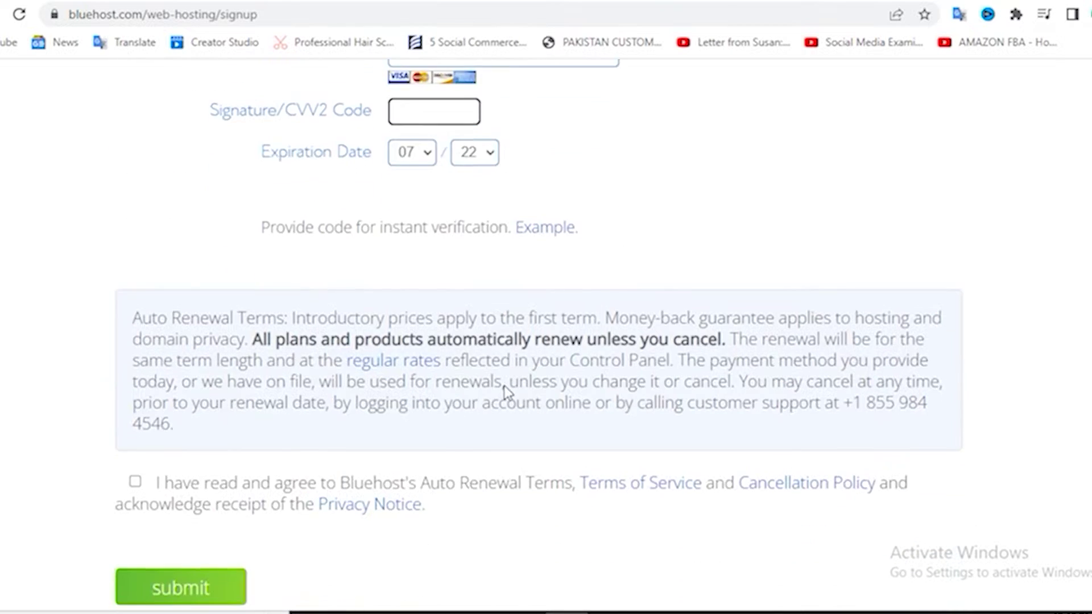
{"action": "left_click", "coordinate": [135, 306]}
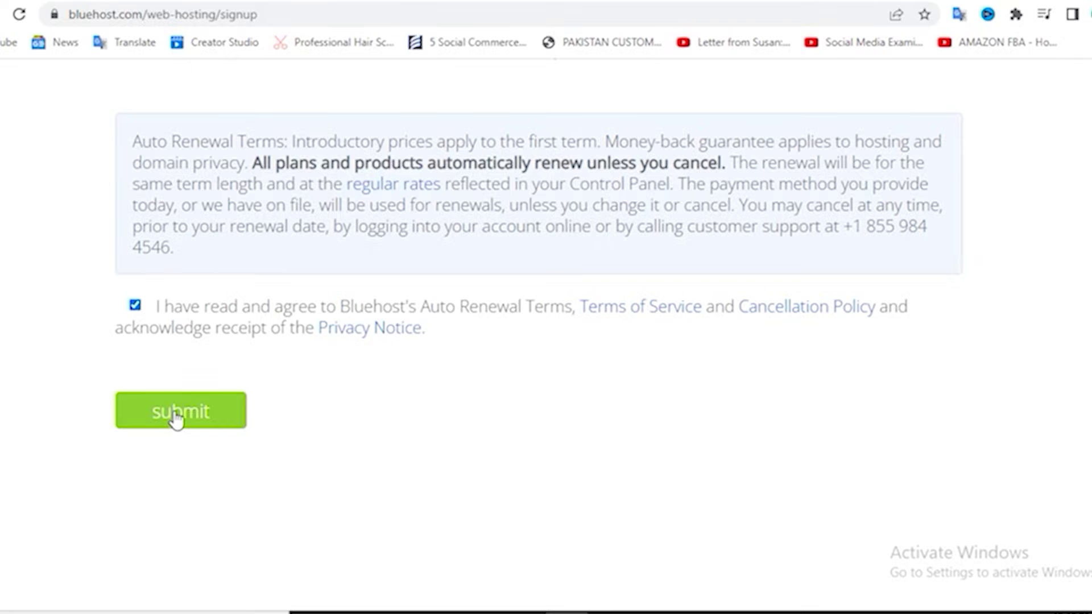
Return to the Account Information section and review its fields from first name to email address.
{"action": "scroll", "coordinate": [178, 417], "scroll_direction": "up", "scroll_amount": 20}
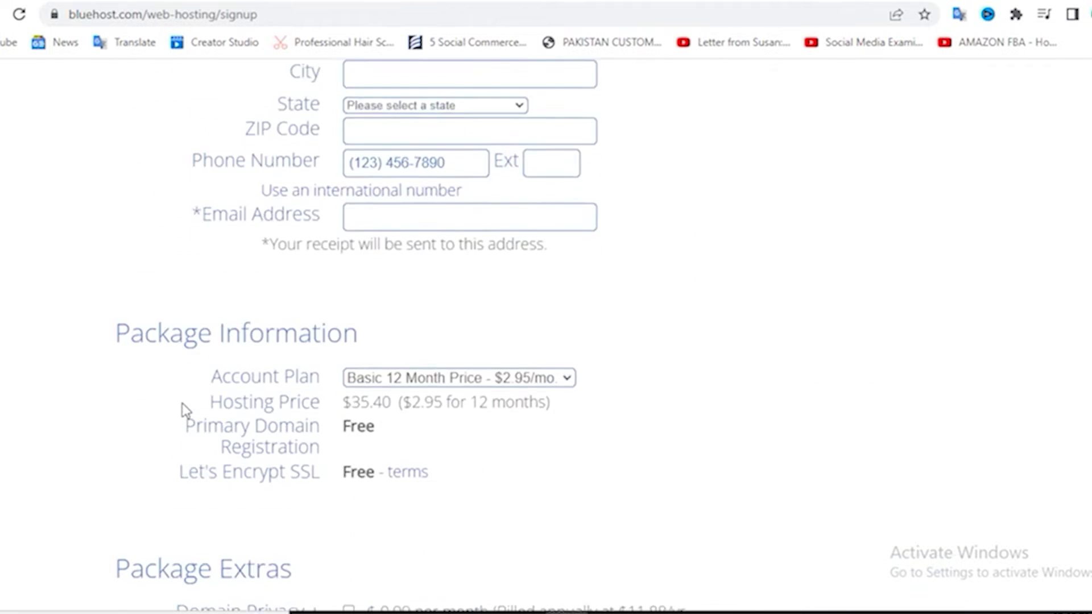
{"action": "scroll", "coordinate": [370, 363], "scroll_direction": "up", "scroll_amount": 9}
{"action": "scroll", "coordinate": [420, 395], "scroll_direction": "down", "scroll_amount": 3}
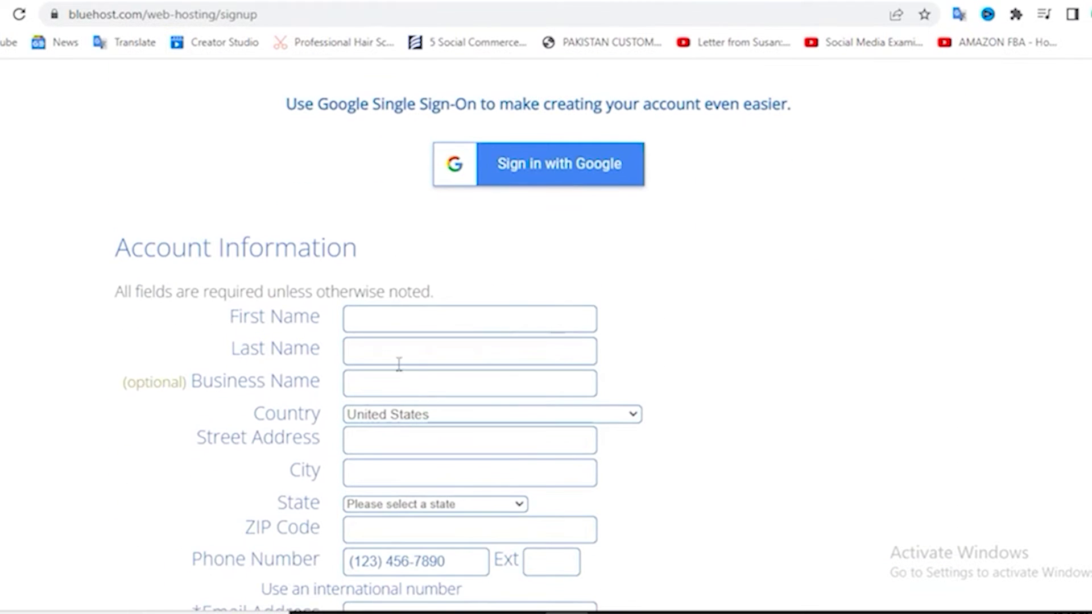
{"action": "scroll", "coordinate": [253, 419], "scroll_direction": "down", "scroll_amount": 3}
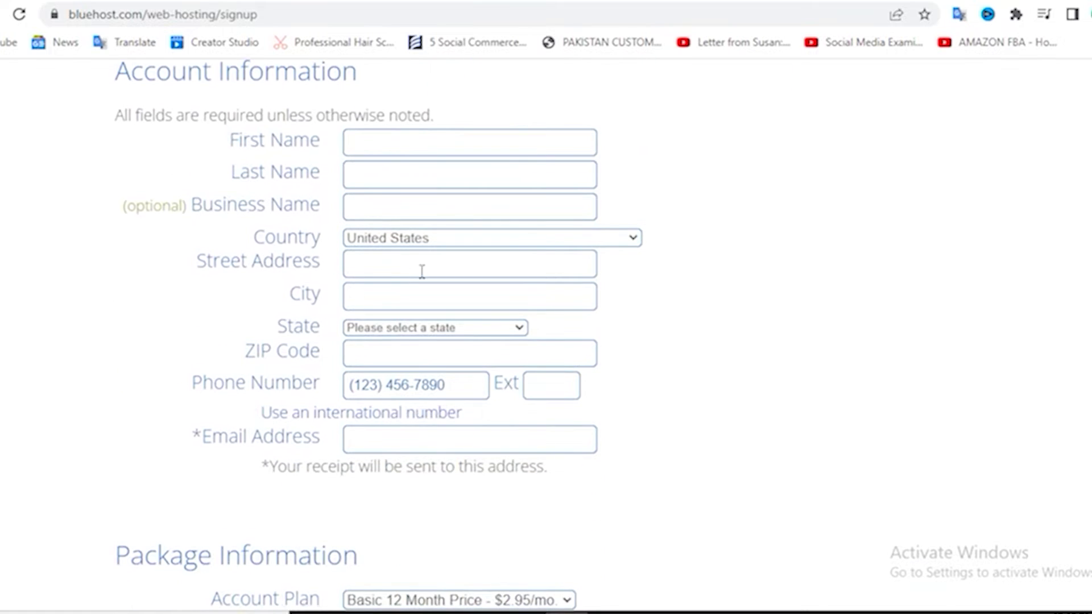
{"action": "left_click", "coordinate": [370, 441]}
{"action": "scroll", "coordinate": [658, 317], "scroll_direction": "down", "scroll_amount": 3}
{"action": "scroll", "coordinate": [660, 319], "scroll_direction": "up", "scroll_amount": 3}
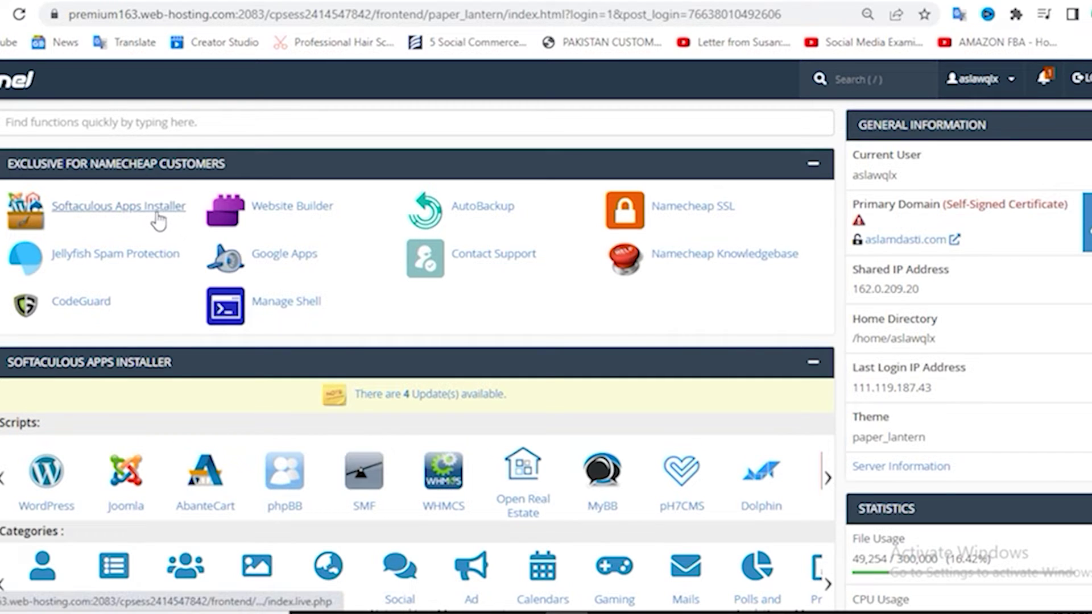
Open the WordPress installation form in the Softaculous Apps Installer.
{"action": "left_click", "coordinate": [150, 229]}
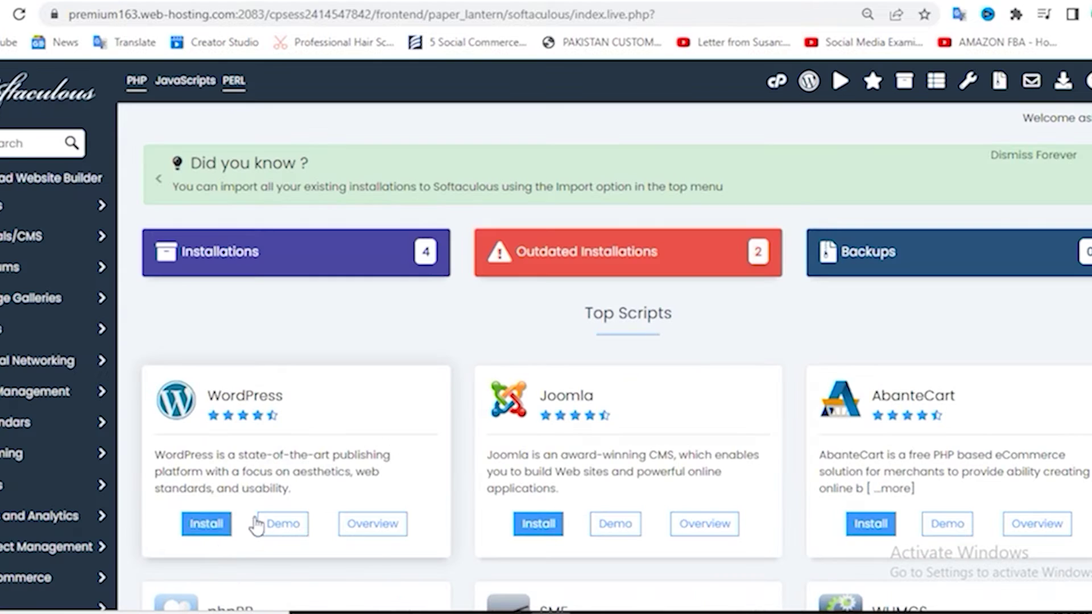
{"action": "left_click", "coordinate": [444, 409]}
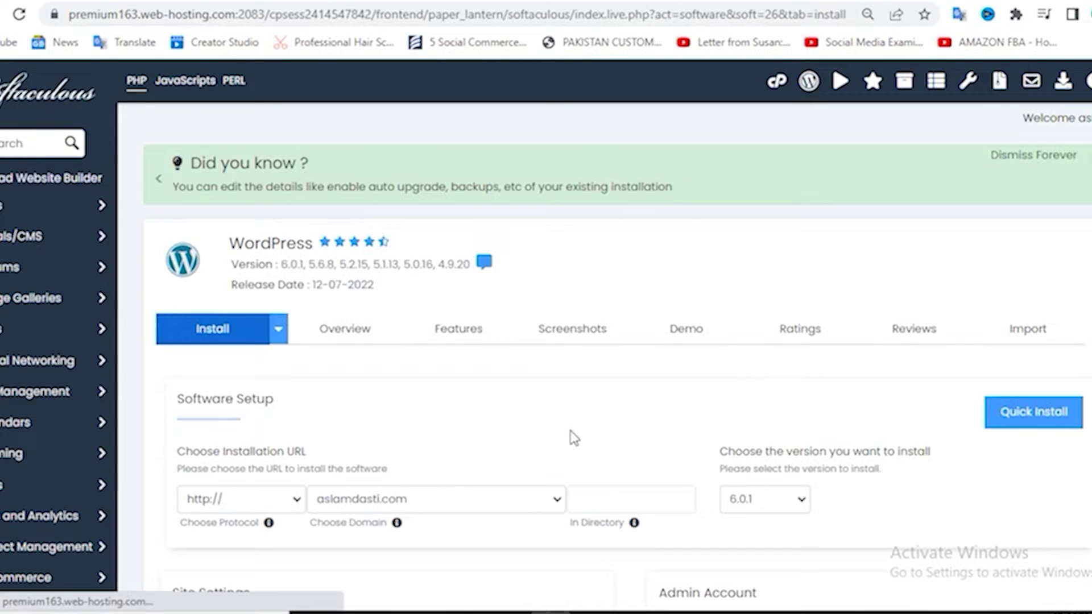
{"action": "scroll", "coordinate": [569, 435], "scroll_direction": "down", "scroll_amount": 2}
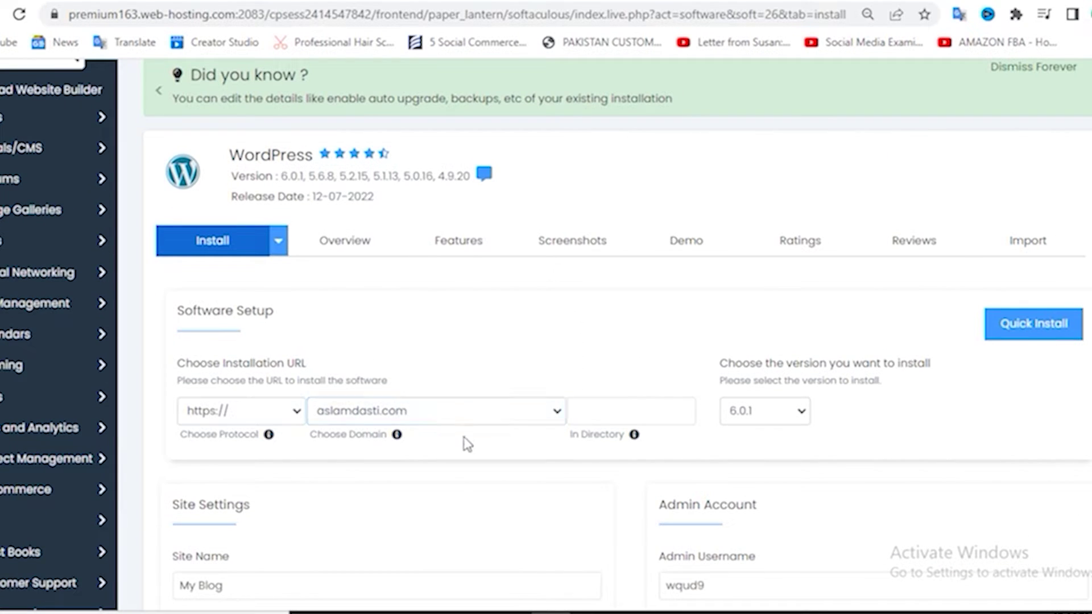
Enter the admin username, password and email, and set the site description to "create your listing now".
{"action": "scroll", "coordinate": [463, 444], "scroll_direction": "down", "scroll_amount": 4}
{"action": "left_click", "coordinate": [749, 413]}
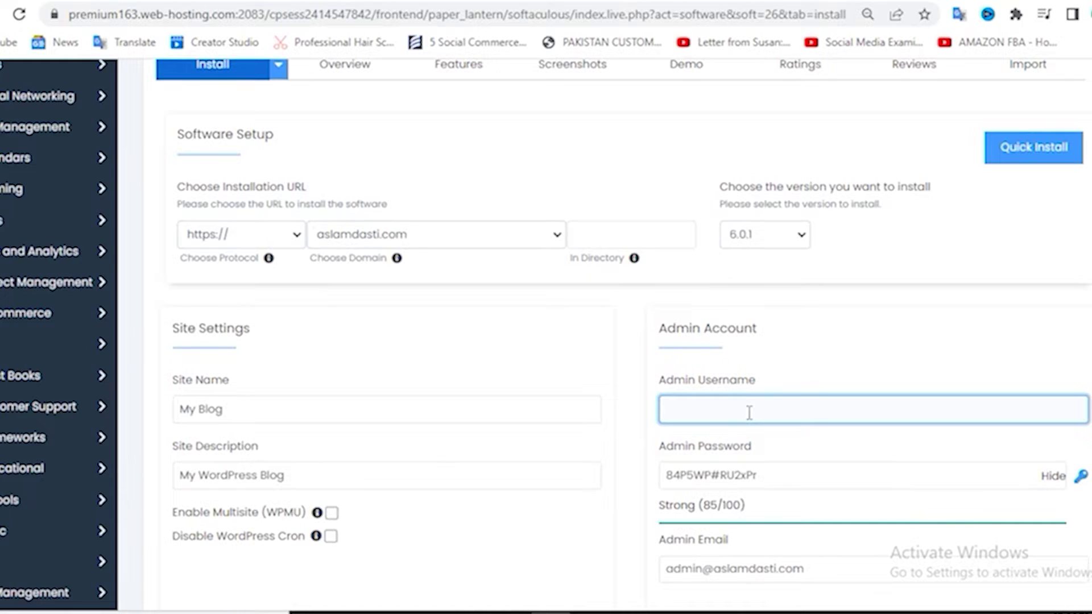
{"action": "scroll", "coordinate": [749, 413], "scroll_direction": "down", "scroll_amount": 10}
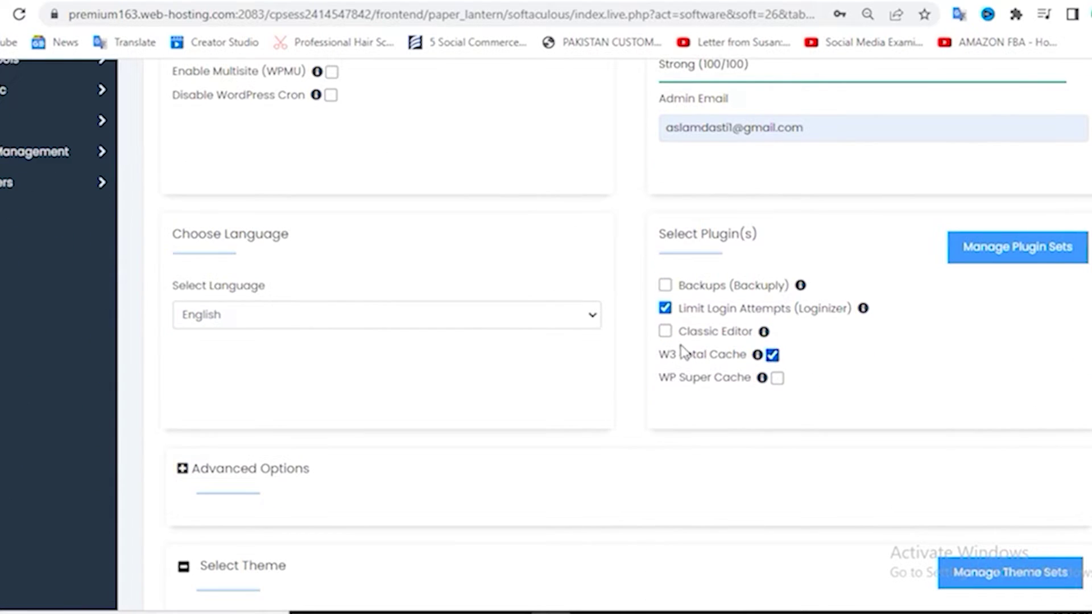
Deselect the Limit Login Attempts (Loginizer) and W3 Total Cache plugins for the installation.
{"action": "left_click", "coordinate": [669, 309]}
{"action": "scroll", "coordinate": [749, 269], "scroll_direction": "up", "scroll_amount": 2}
{"action": "scroll", "coordinate": [749, 268], "scroll_direction": "down", "scroll_amount": 2}
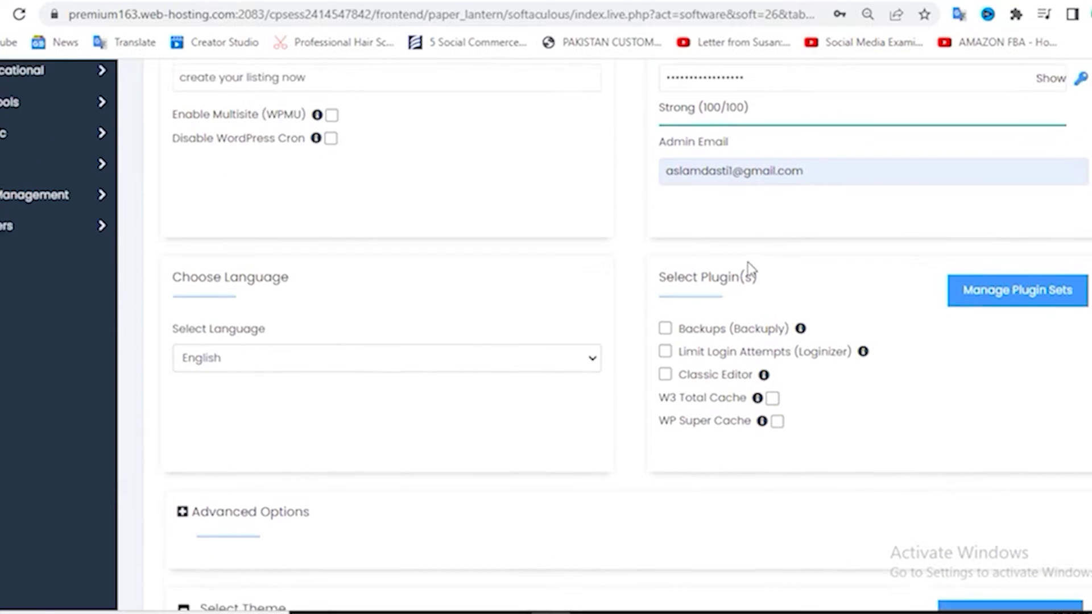
Browse the languages available for the WordPress installation and keep English.
{"action": "left_click", "coordinate": [357, 321]}
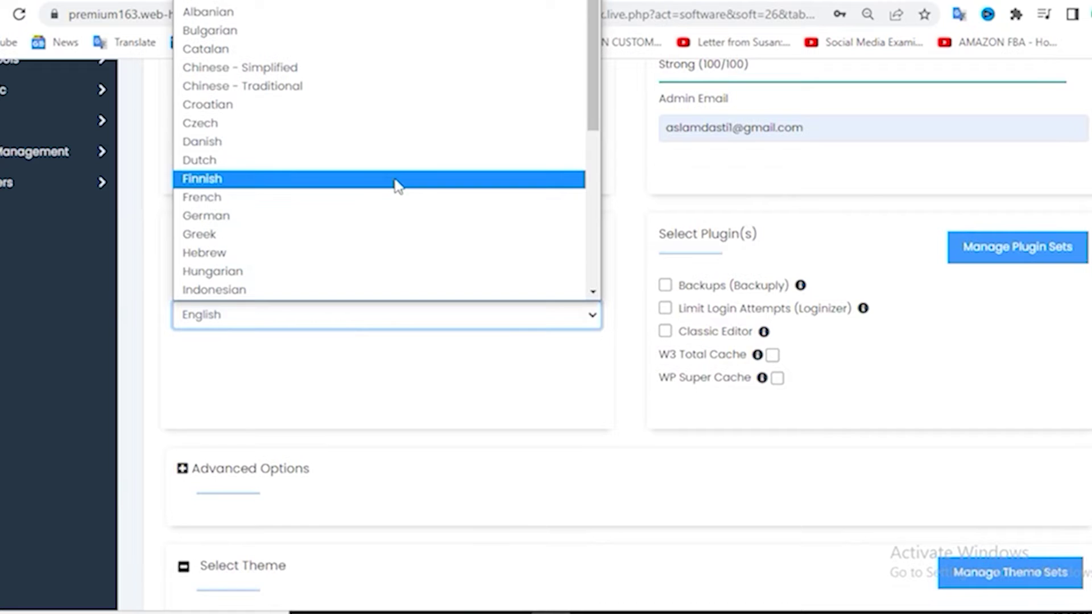
{"action": "scroll", "coordinate": [396, 181], "scroll_direction": "down", "scroll_amount": 7}
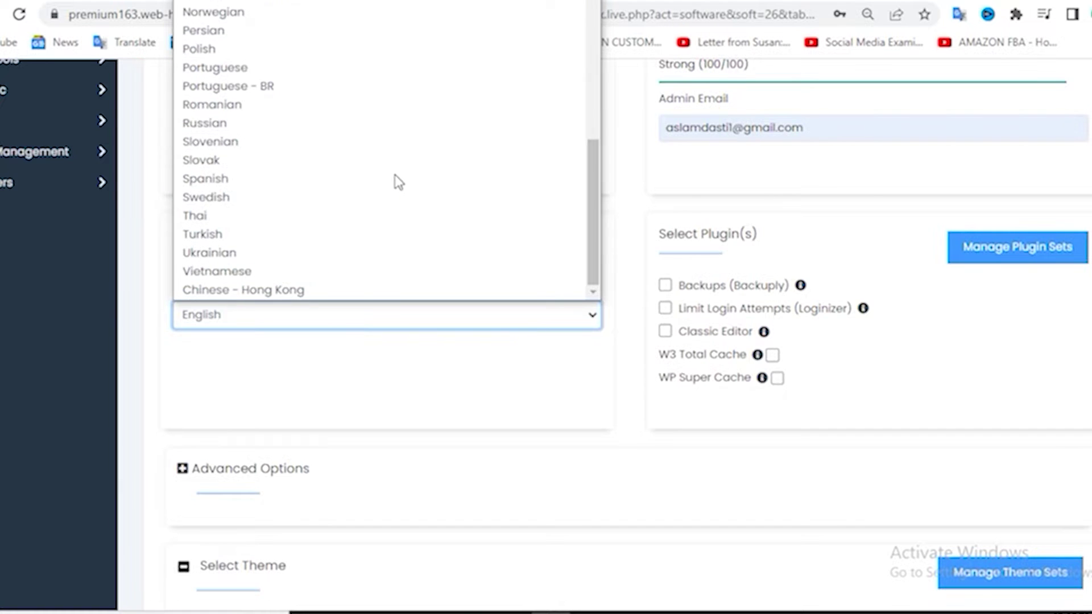
{"action": "scroll", "coordinate": [399, 182], "scroll_direction": "up", "scroll_amount": 7}
{"action": "scroll", "coordinate": [359, 259], "scroll_direction": "down", "scroll_amount": 7}
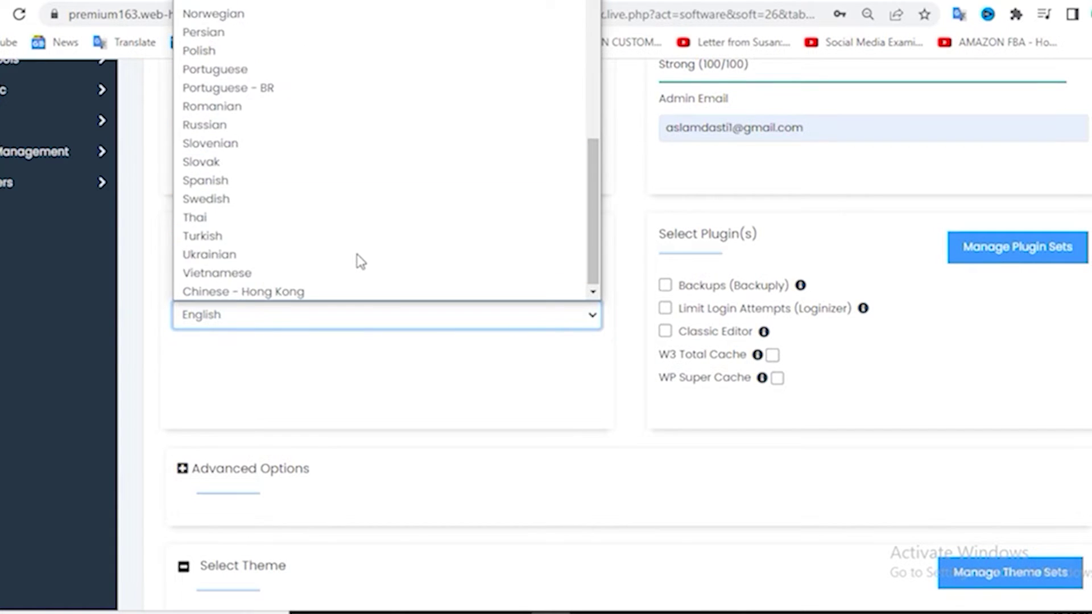
{"action": "left_click", "coordinate": [163, 290]}
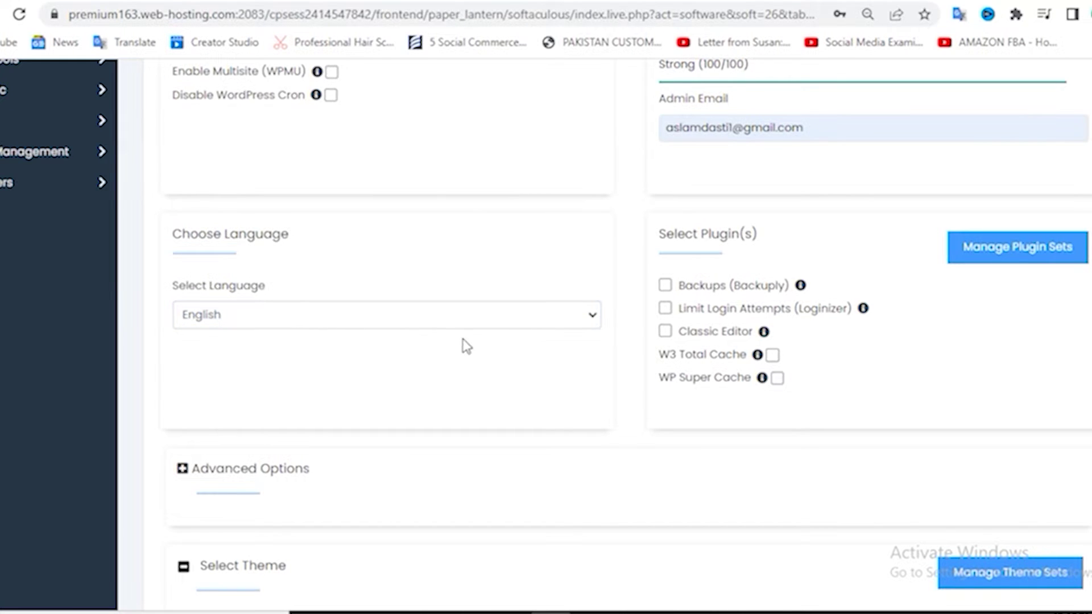
Review the optional themes and the setup form, and install WordPress without choosing a theme.
{"action": "scroll", "coordinate": [468, 344], "scroll_direction": "down", "scroll_amount": 3}
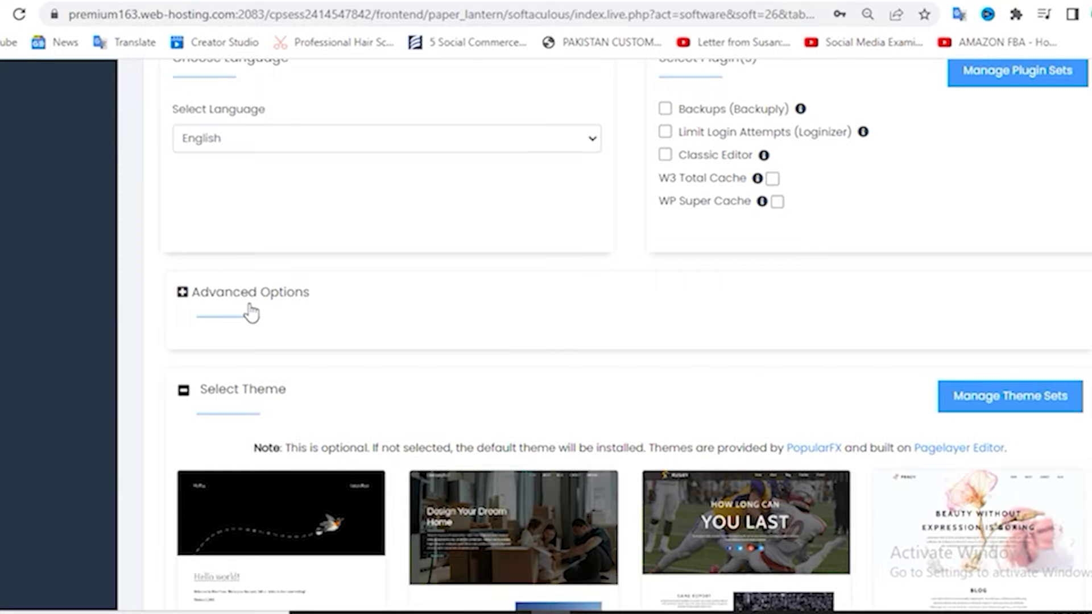
{"action": "scroll", "coordinate": [574, 348], "scroll_direction": "down", "scroll_amount": 6}
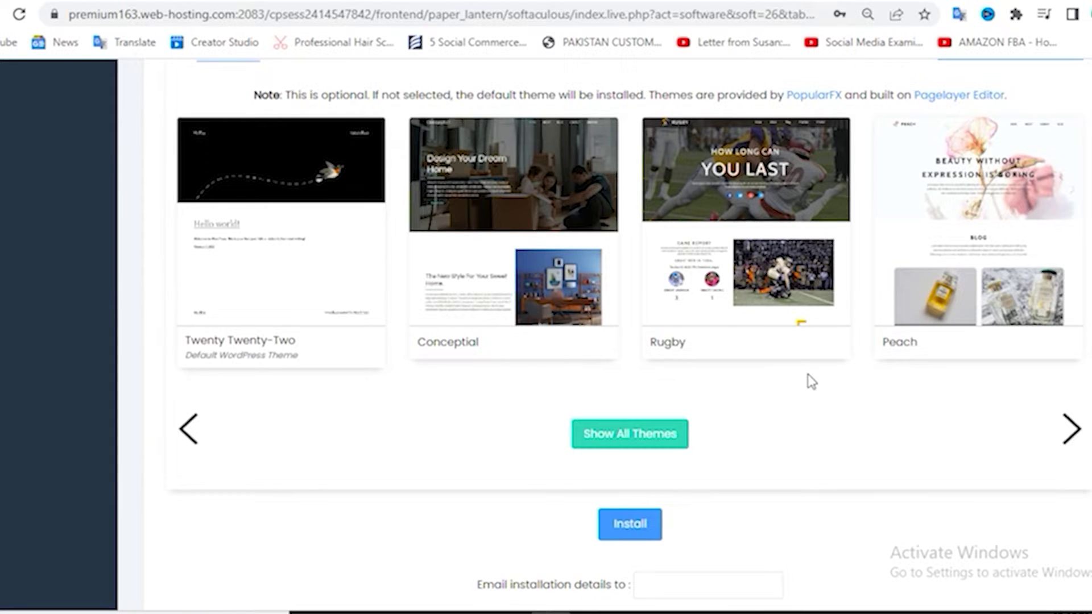
{"action": "scroll", "coordinate": [812, 381], "scroll_direction": "up", "scroll_amount": 15}
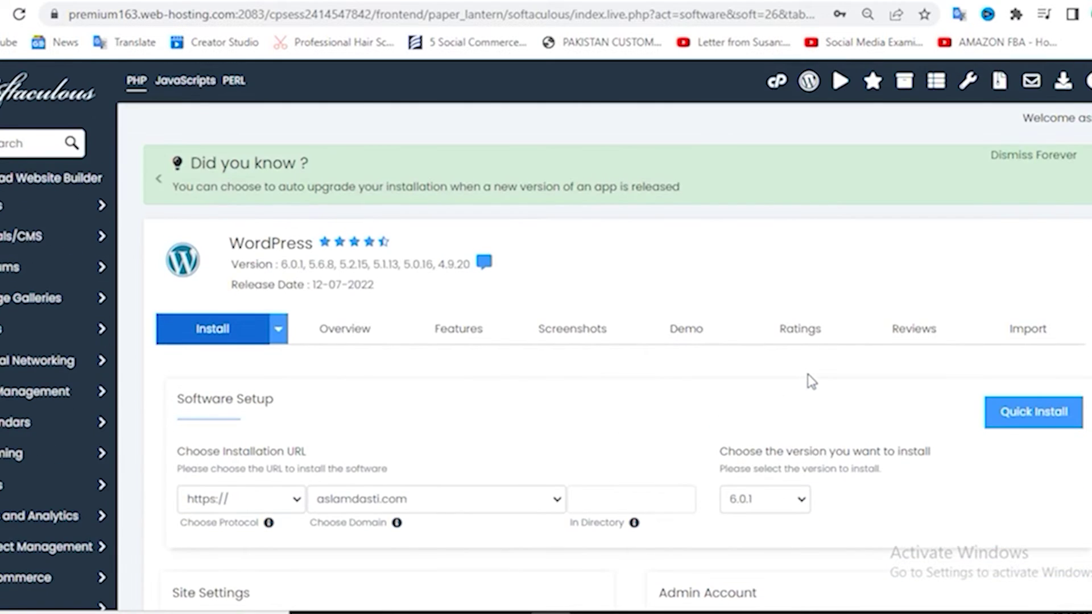
{"action": "scroll", "coordinate": [812, 382], "scroll_direction": "down", "scroll_amount": 15}
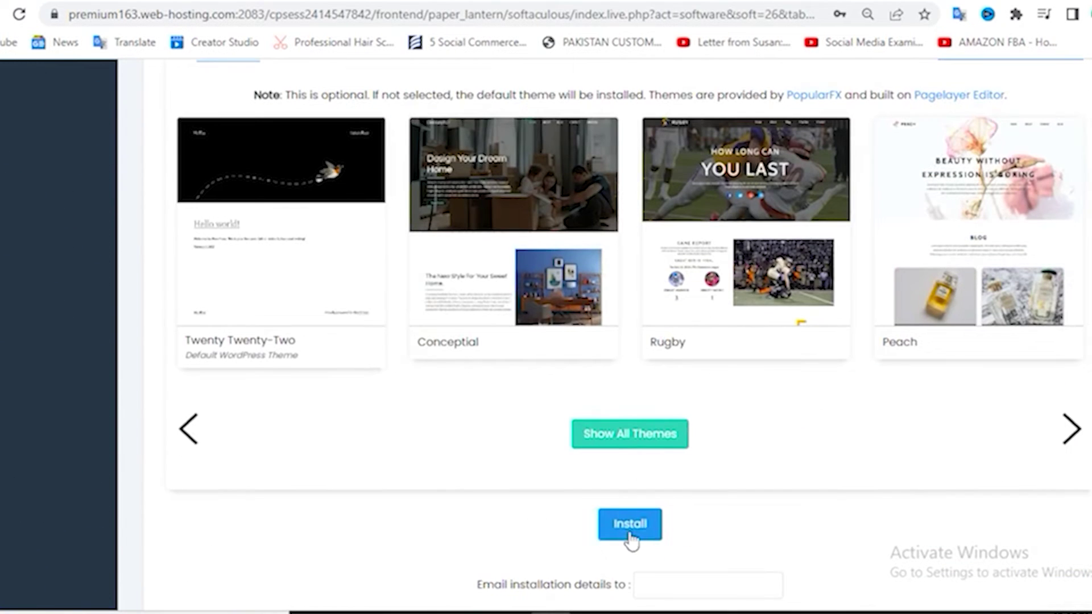
{"action": "left_click", "coordinate": [630, 535]}
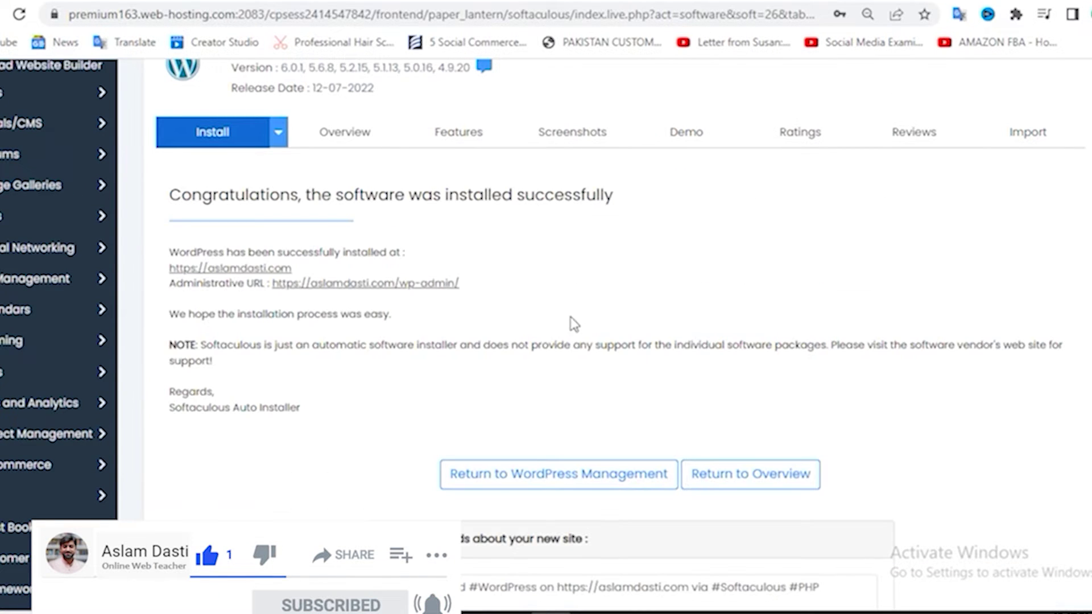
Open the newly installed site and its admin dashboard, and view the homepage down to the footer.
{"action": "left_click", "coordinate": [252, 267]}
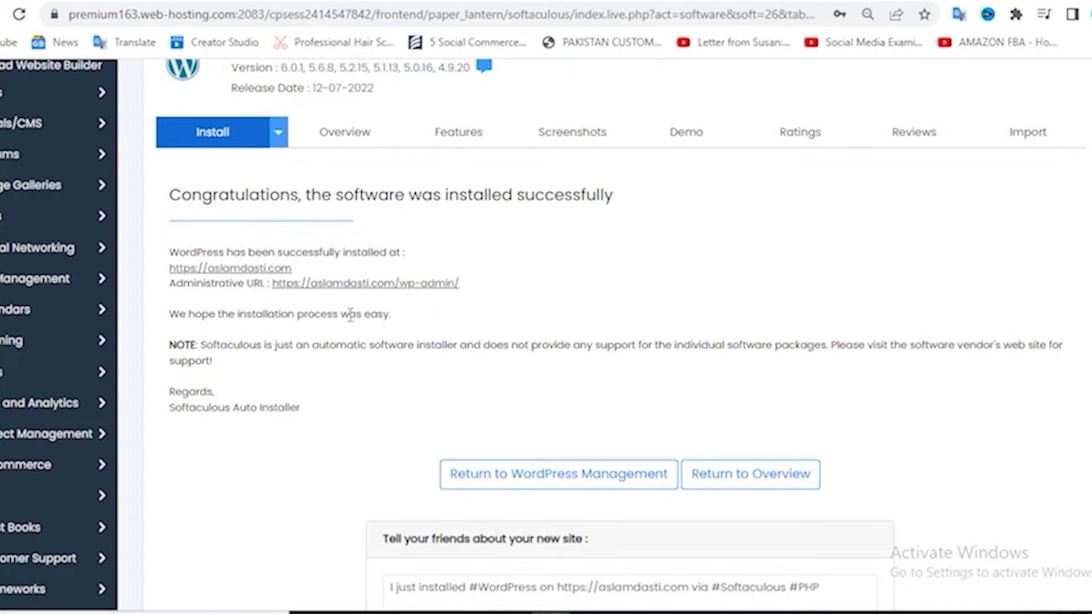
{"action": "left_click", "coordinate": [388, 284]}
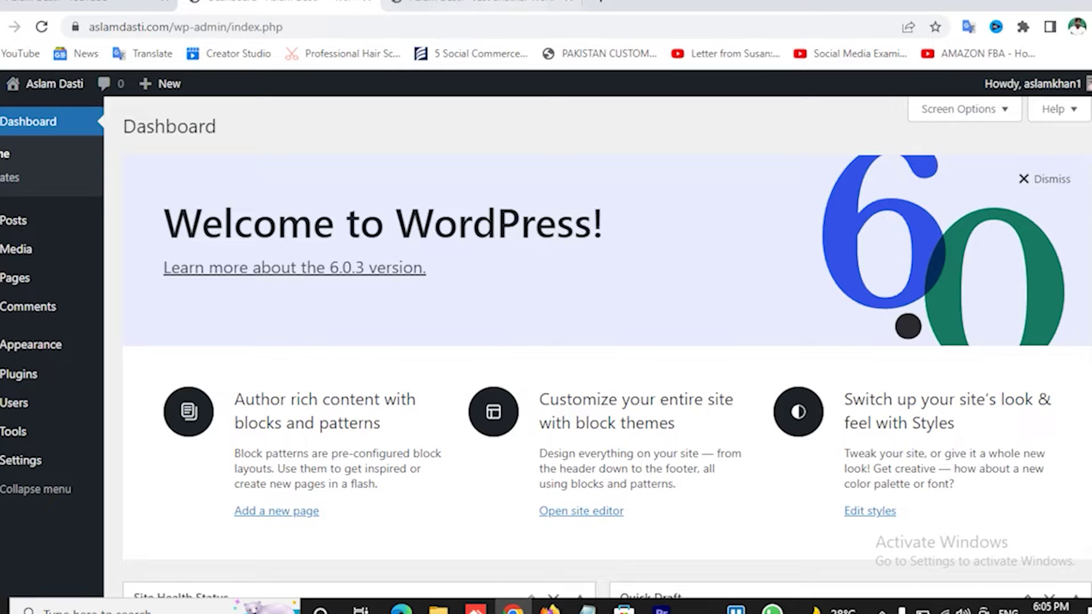
{"action": "left_click", "coordinate": [466, 3]}
{"action": "scroll", "coordinate": [343, 240], "scroll_direction": "down", "scroll_amount": 7}
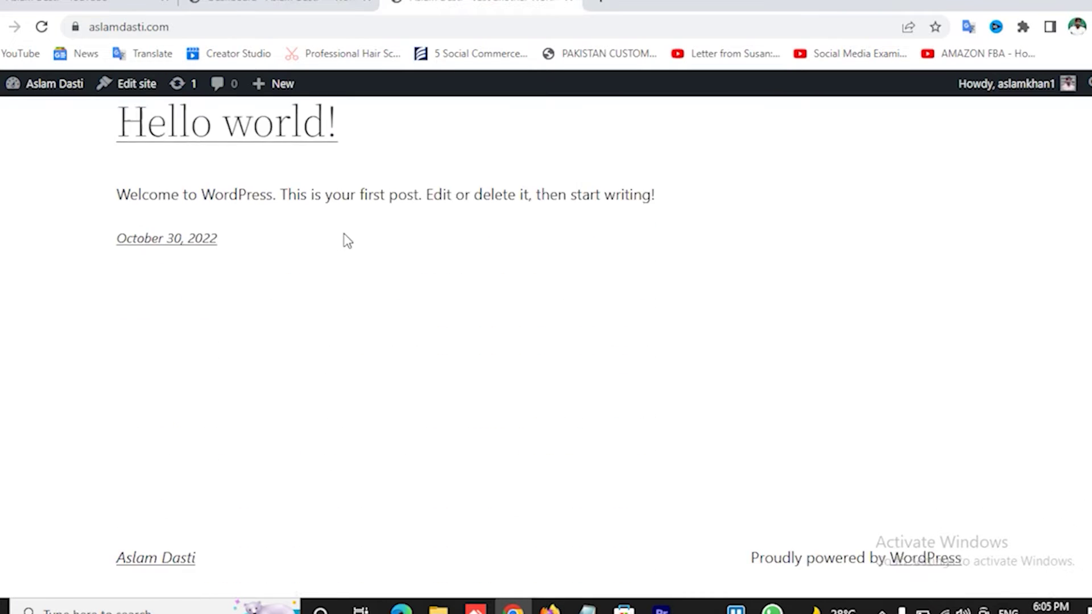
View the top of the new site's homepage and compare it with the admin dashboard.
{"action": "scroll", "coordinate": [501, 233], "scroll_direction": "up", "scroll_amount": 8}
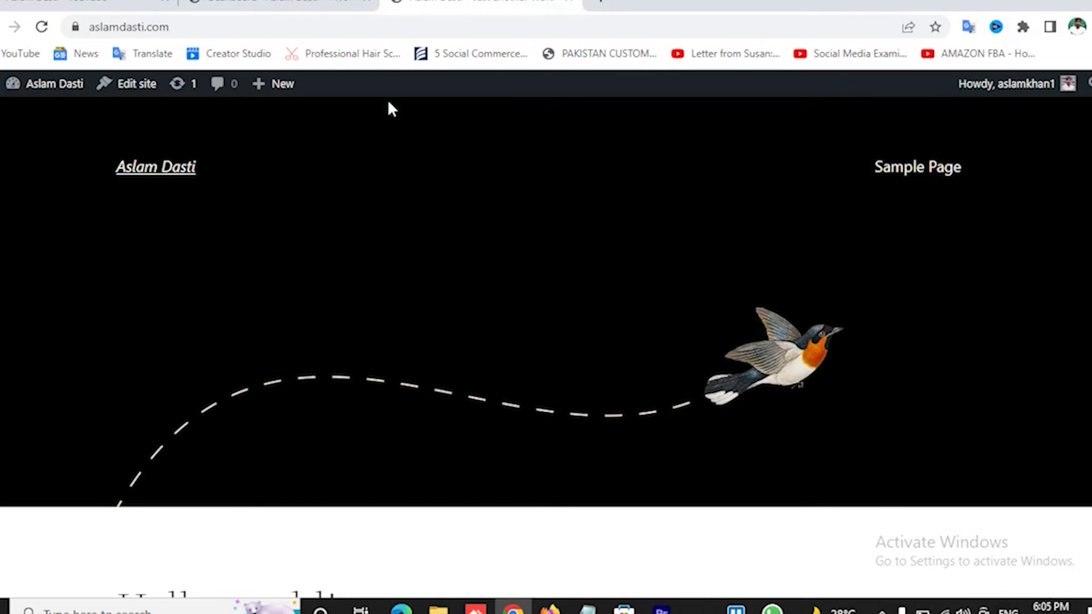
{"action": "left_click", "coordinate": [270, 4]}
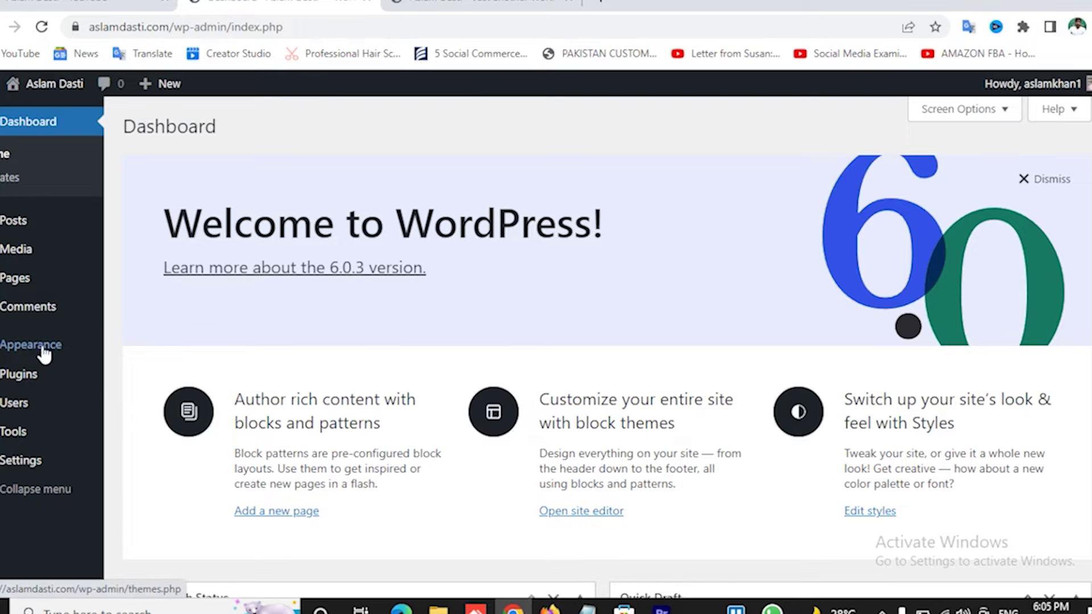
{"action": "mouse_move", "coordinate": [43, 355]}
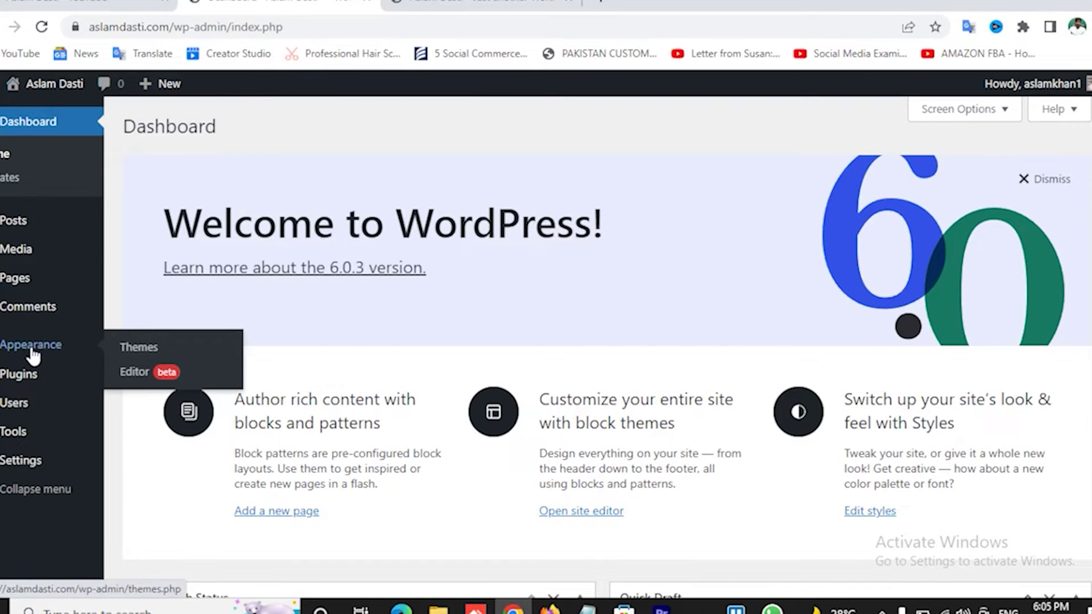
{"action": "left_click", "coordinate": [424, 5]}
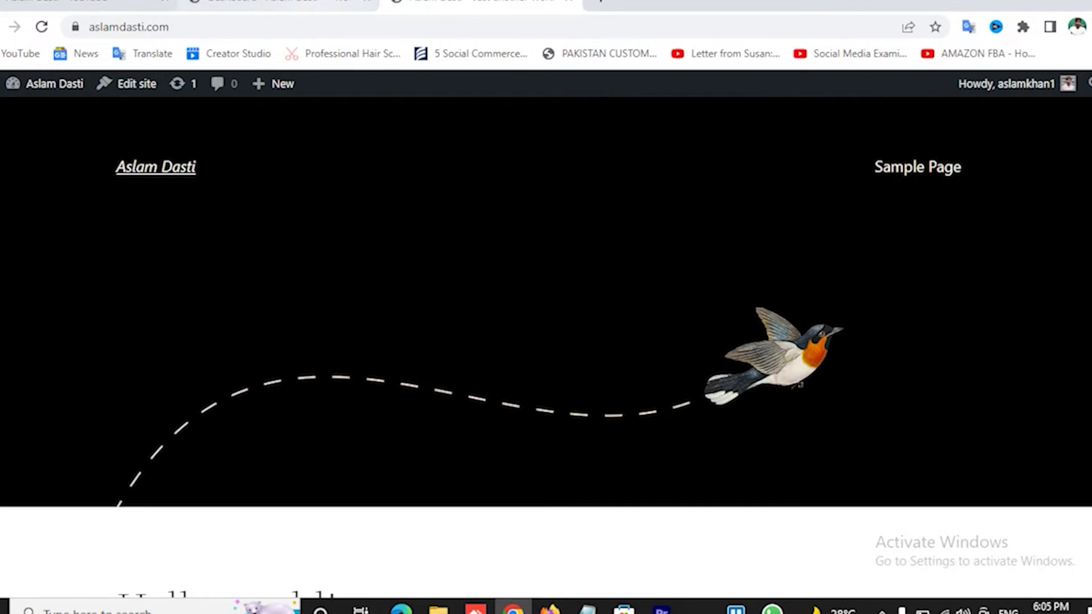
Go to the themes management in the admin dashboard and start adding a new theme.
{"action": "left_click", "coordinate": [270, 5]}
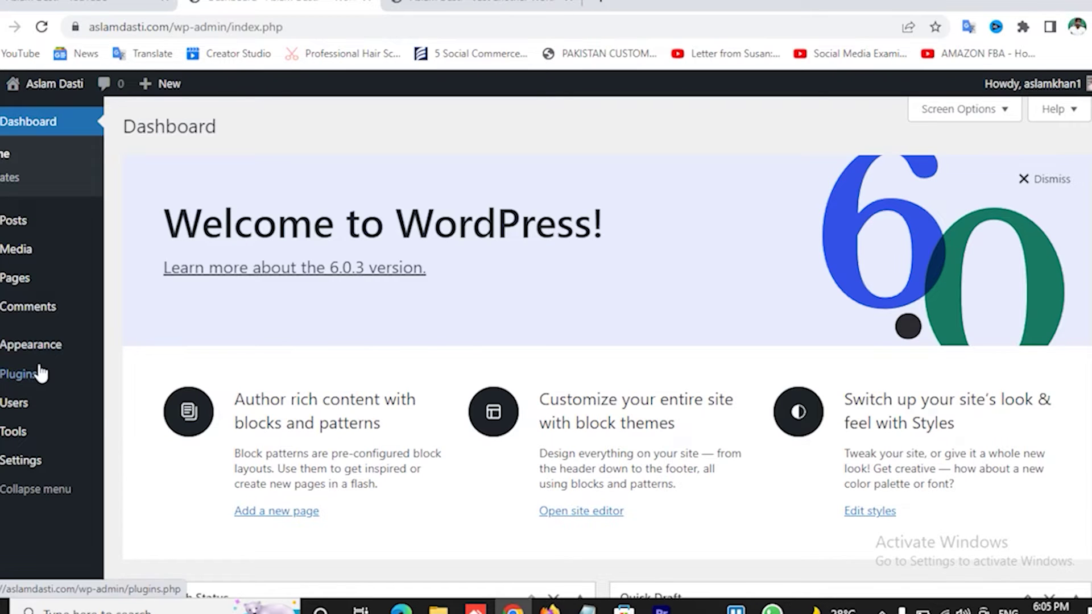
{"action": "mouse_move", "coordinate": [14, 350]}
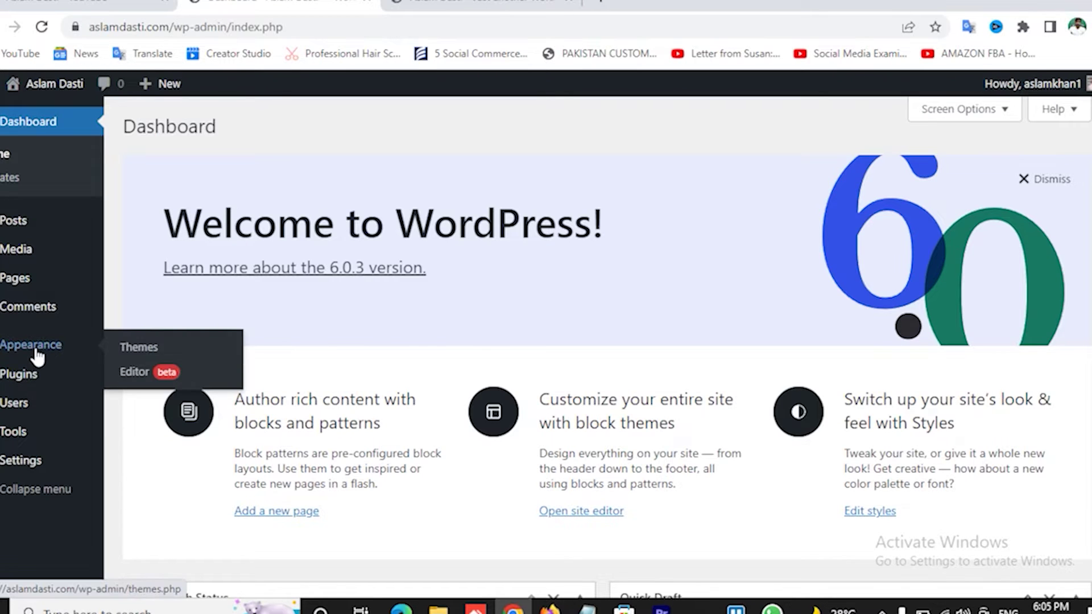
{"action": "left_click", "coordinate": [139, 353]}
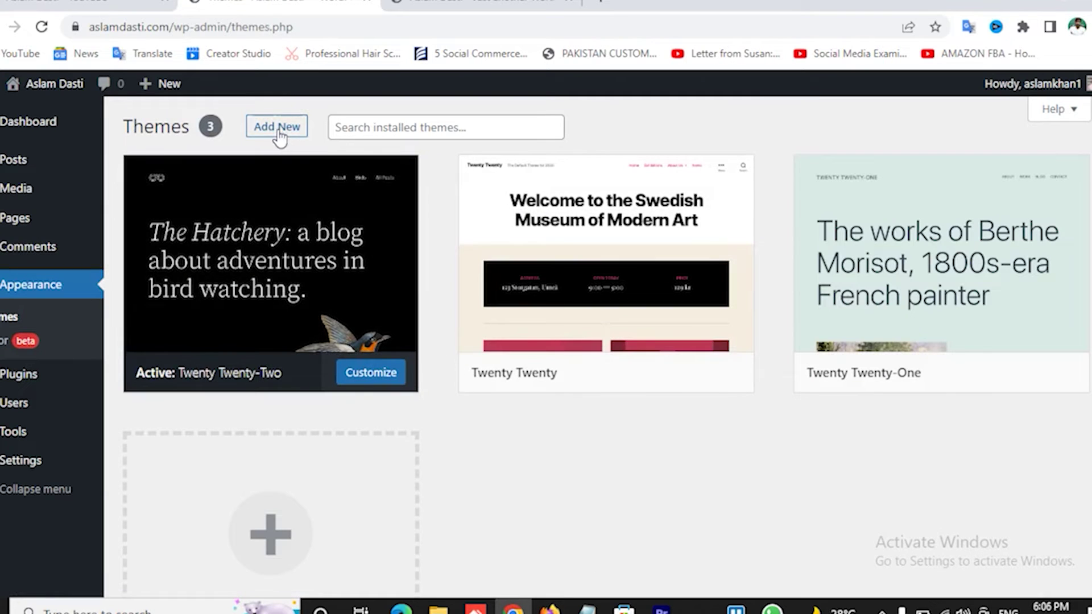
{"action": "left_click", "coordinate": [279, 128]}
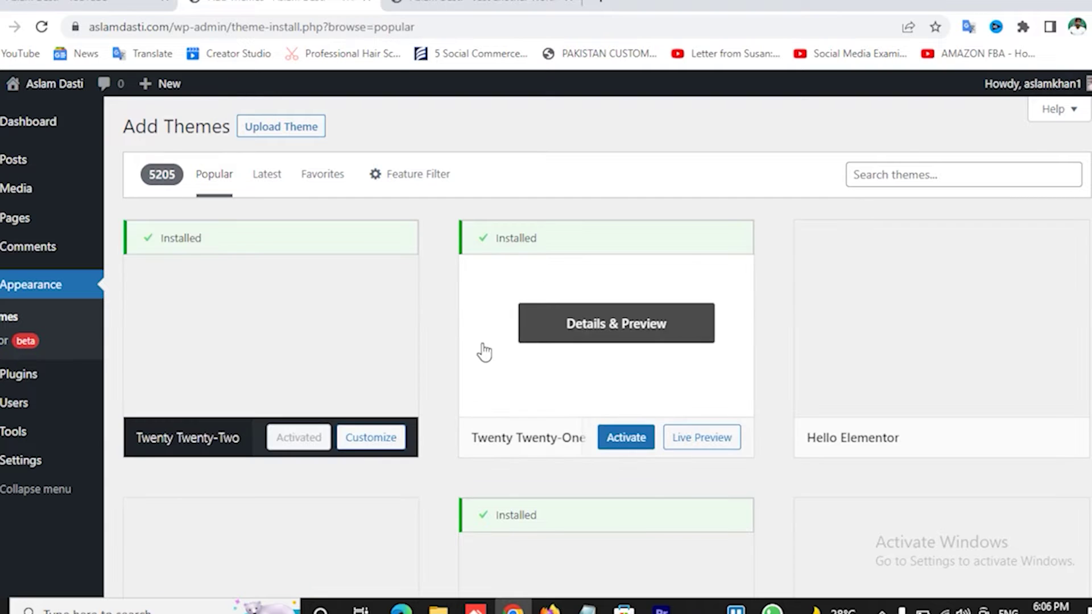
Install the Astra theme from the popular themes and activate it.
{"action": "scroll", "coordinate": [499, 358], "scroll_direction": "down", "scroll_amount": 3}
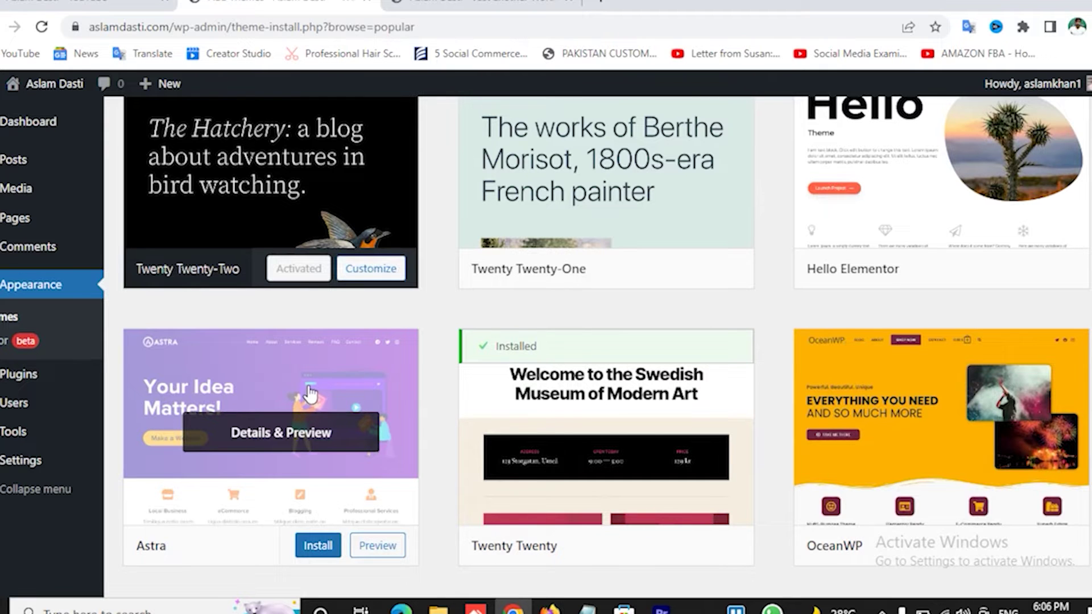
{"action": "left_click", "coordinate": [320, 549]}
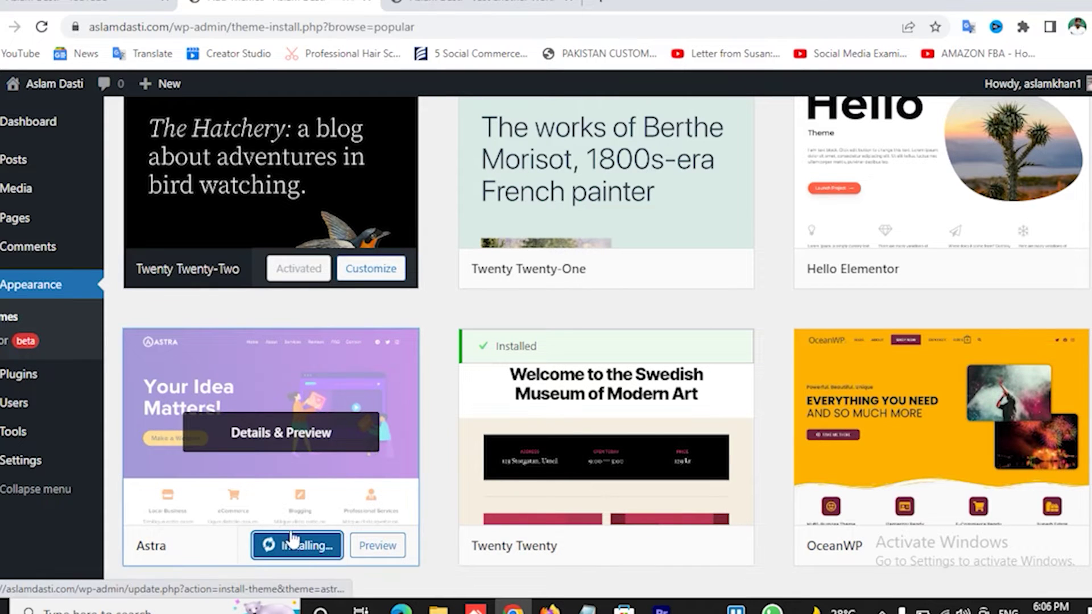
{"action": "scroll", "coordinate": [288, 409], "scroll_direction": "down", "scroll_amount": 4}
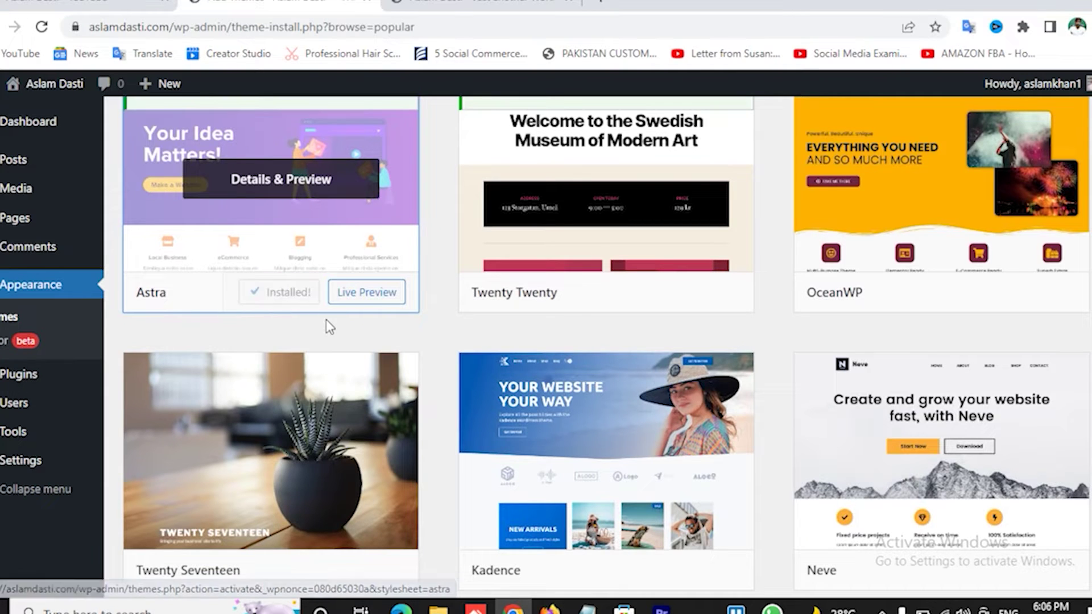
{"action": "left_click", "coordinate": [296, 292]}
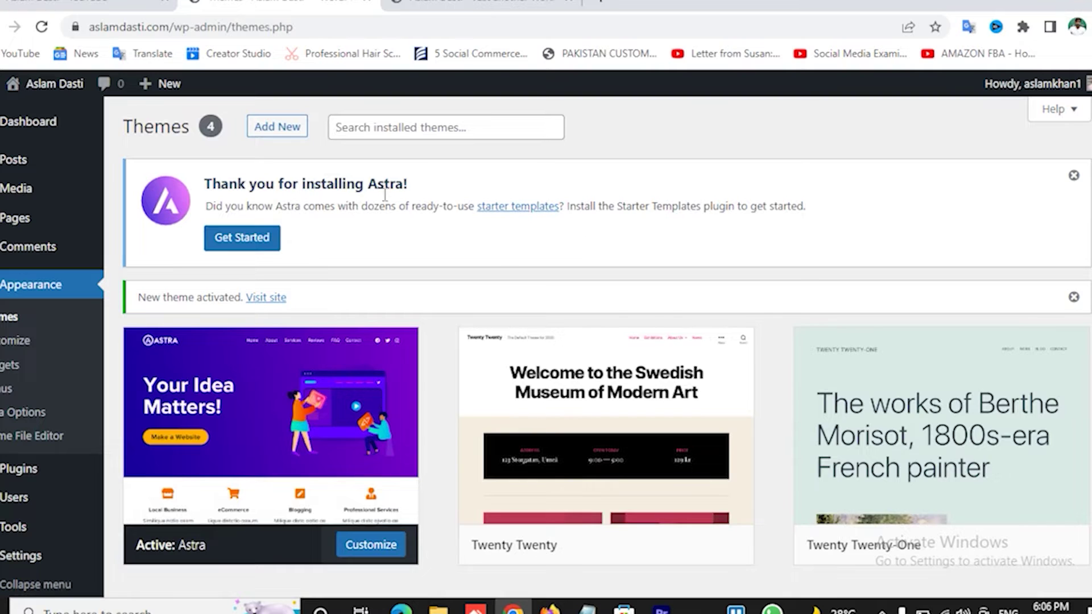
Open Astra's starter templates web page and return to the site's installed themes.
{"action": "left_click", "coordinate": [523, 209]}
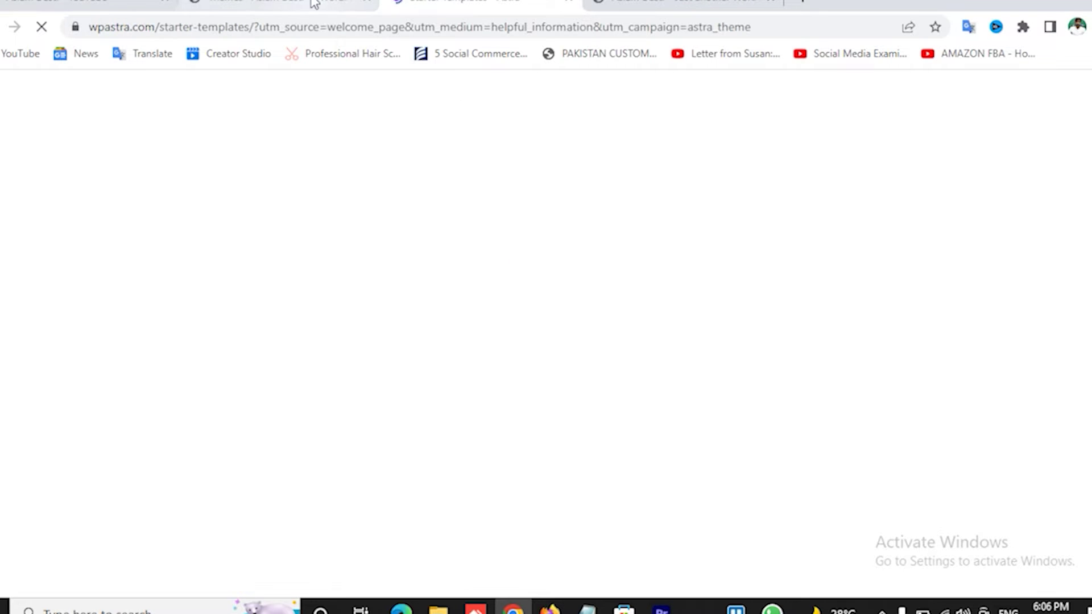
{"action": "left_click", "coordinate": [330, 5]}
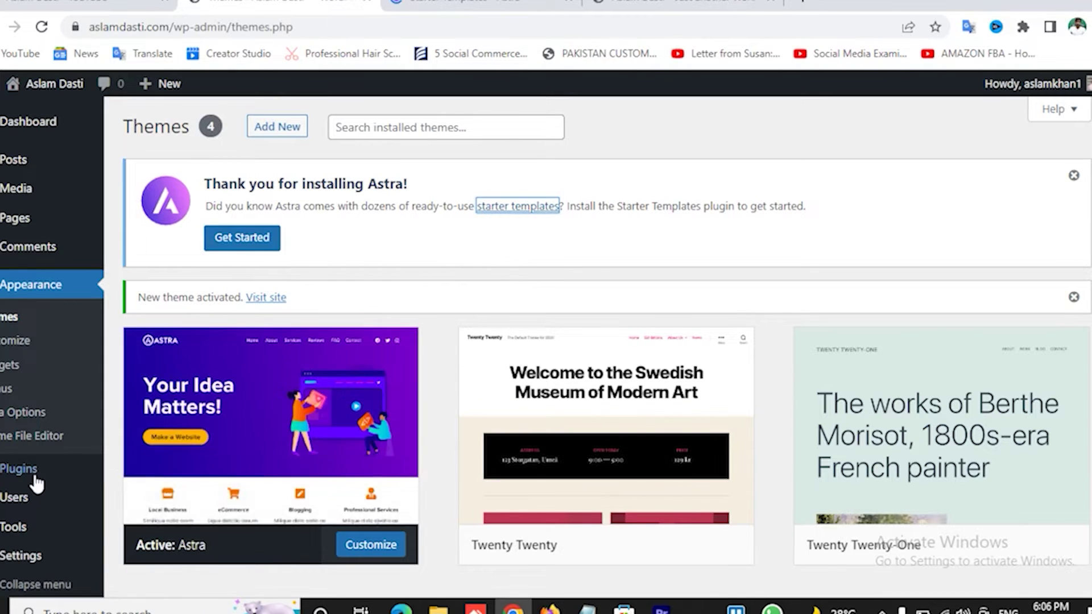
{"action": "mouse_move", "coordinate": [28, 475]}
Get started with Astra's Starter Templates plugin, begin building the website and choose Elementor as the page builder.
{"action": "left_click", "coordinate": [239, 240]}
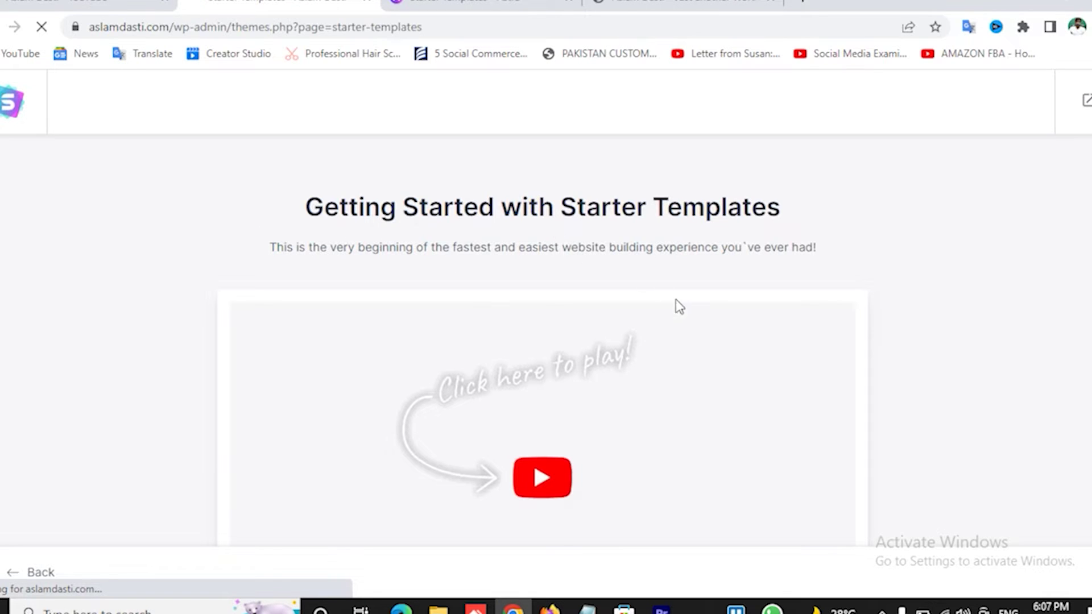
{"action": "scroll", "coordinate": [736, 330], "scroll_direction": "down", "scroll_amount": 4}
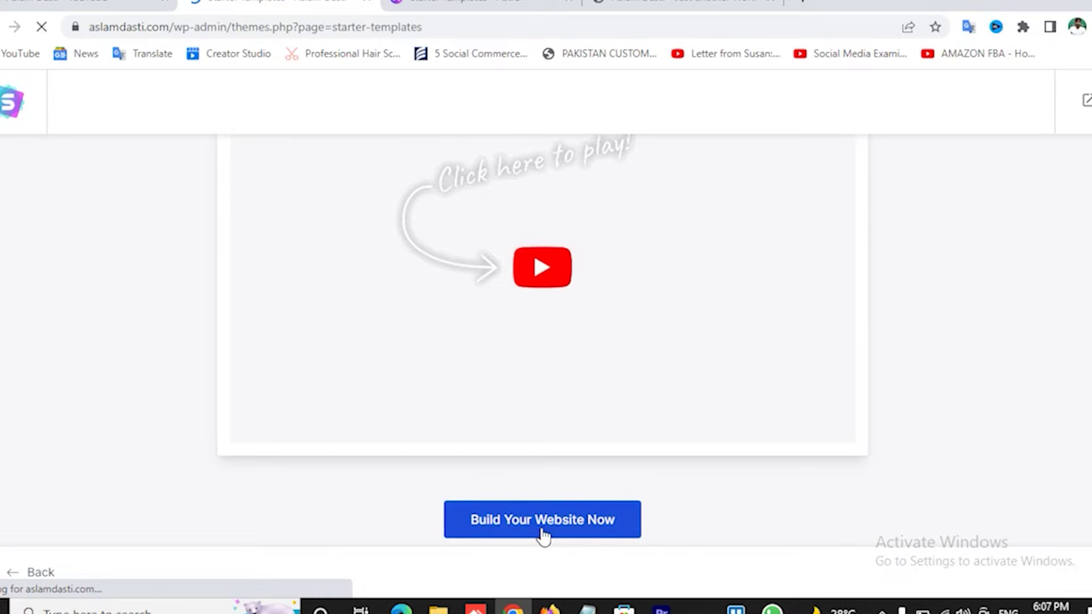
{"action": "left_click", "coordinate": [541, 531]}
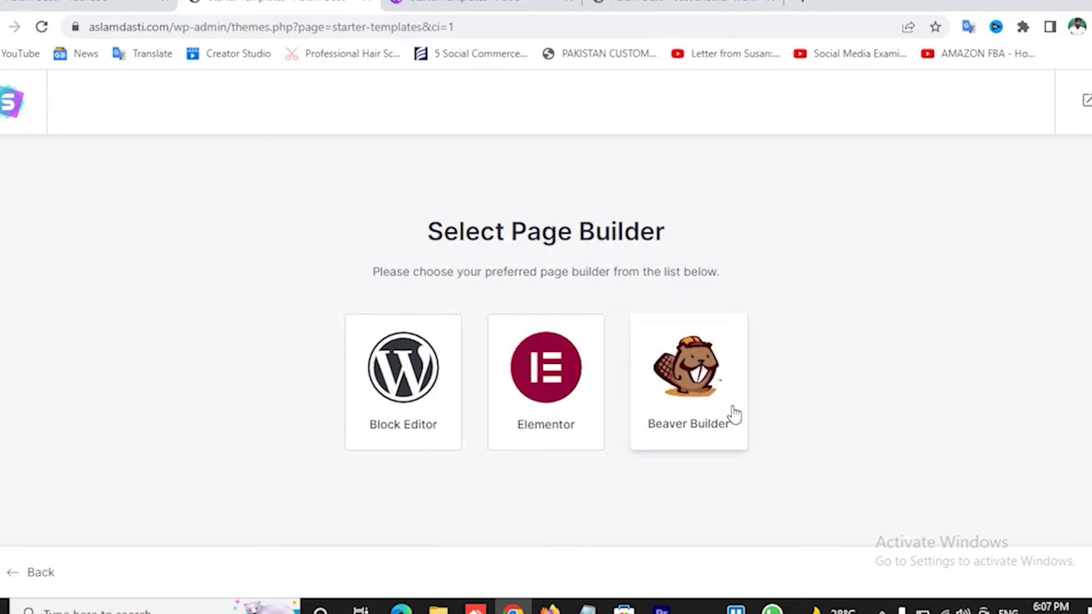
{"action": "left_click", "coordinate": [545, 387]}
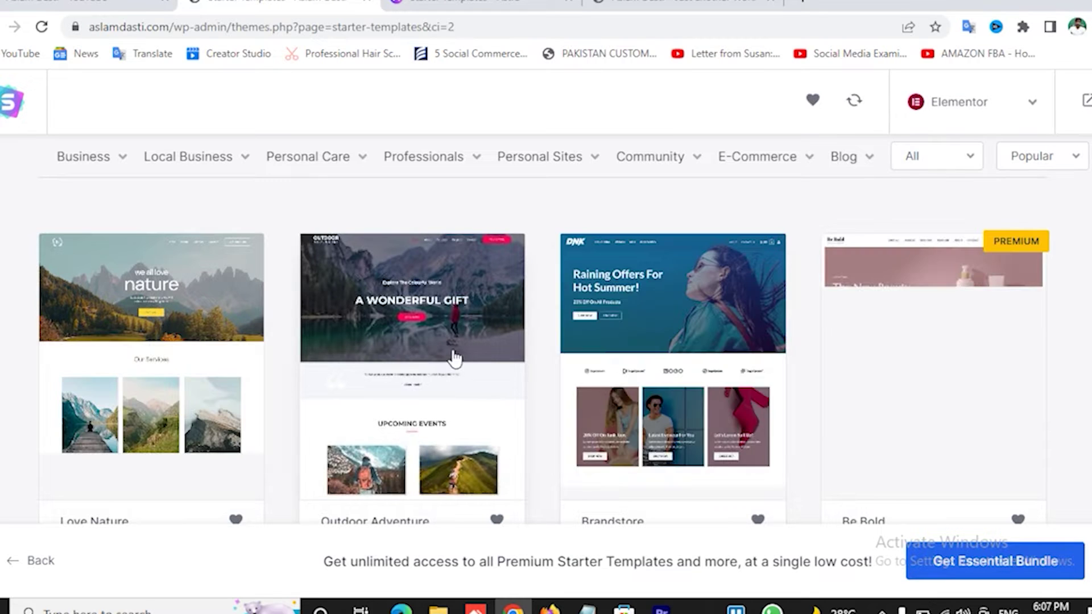
Browse the popular Elementor starter templates and the Business category's website types.
{"action": "mouse_move", "coordinate": [118, 169]}
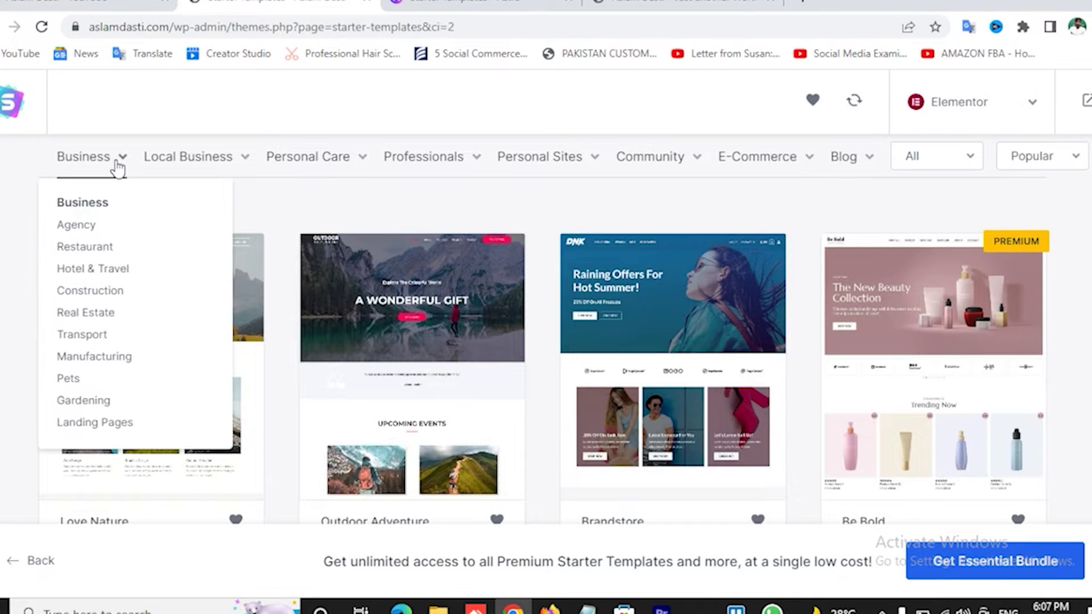
{"action": "scroll", "coordinate": [622, 360], "scroll_direction": "down", "scroll_amount": 9}
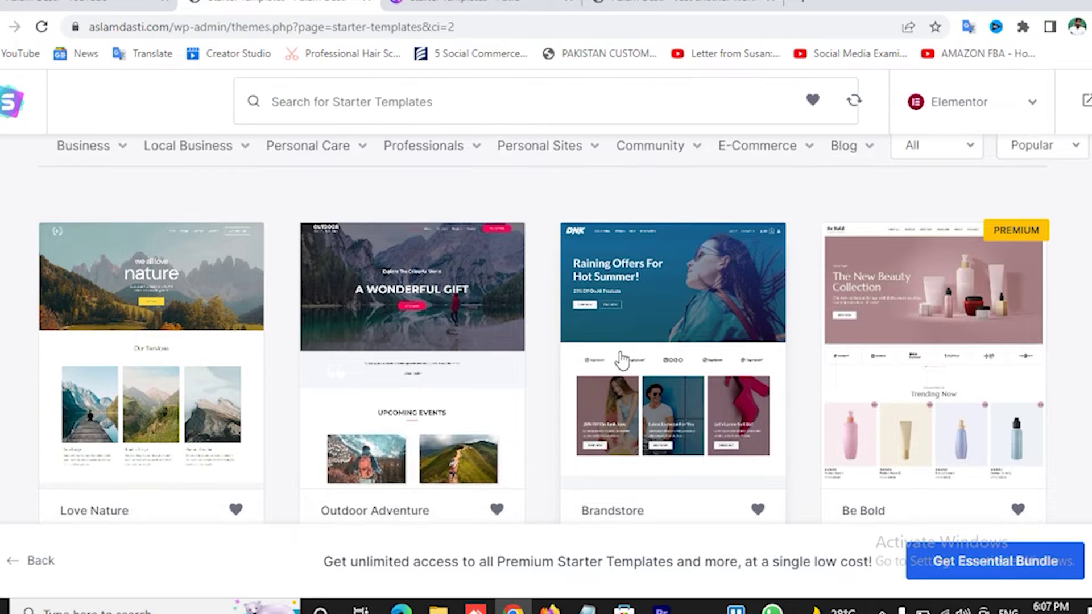
{"action": "scroll", "coordinate": [664, 347], "scroll_direction": "up", "scroll_amount": 7}
{"action": "scroll", "coordinate": [664, 347], "scroll_direction": "down", "scroll_amount": 3}
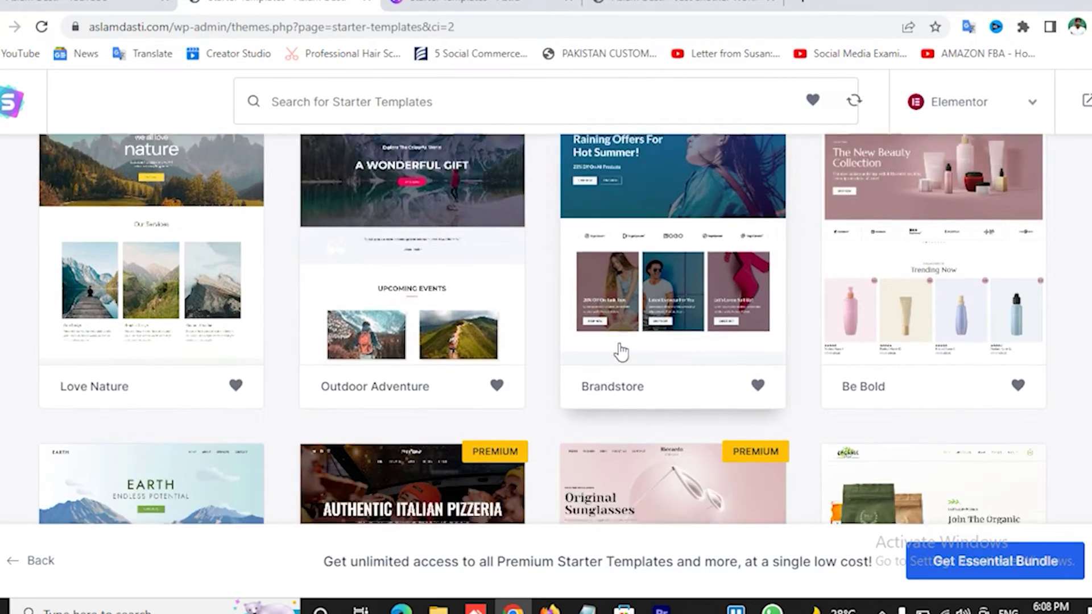
{"action": "scroll", "coordinate": [495, 358], "scroll_direction": "up", "scroll_amount": 7}
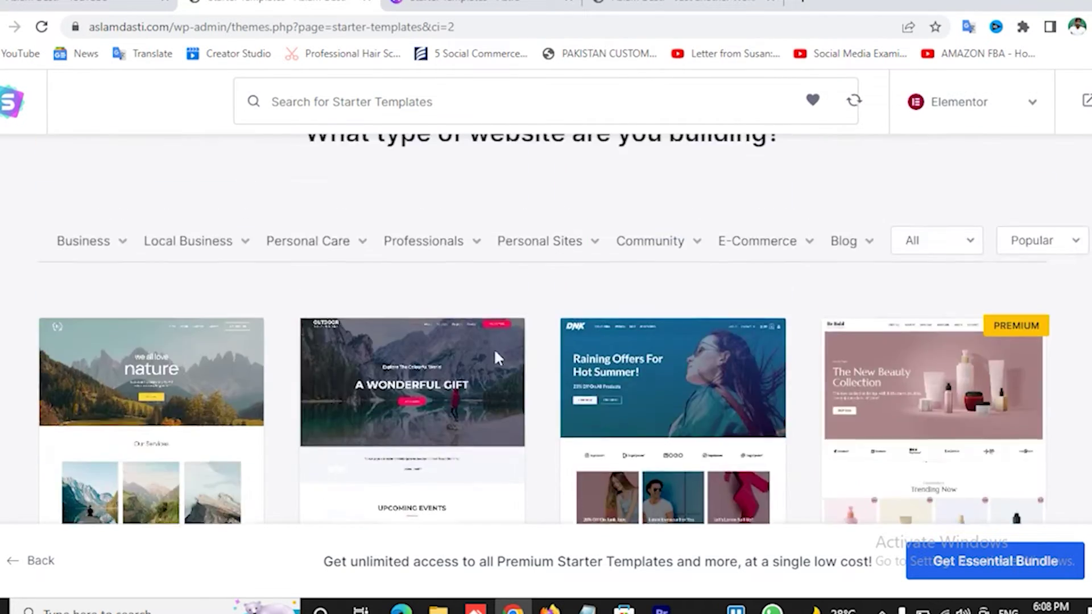
{"action": "scroll", "coordinate": [505, 415], "scroll_direction": "down", "scroll_amount": 3}
{"action": "scroll", "coordinate": [552, 396], "scroll_direction": "down", "scroll_amount": 1}
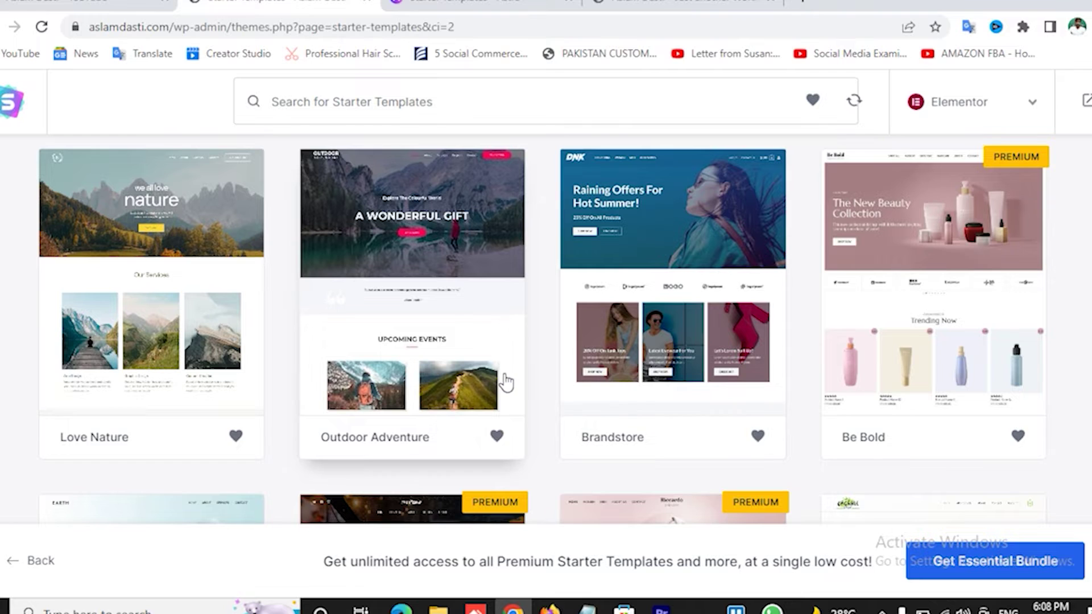
{"action": "scroll", "coordinate": [514, 373], "scroll_direction": "up", "scroll_amount": 4}
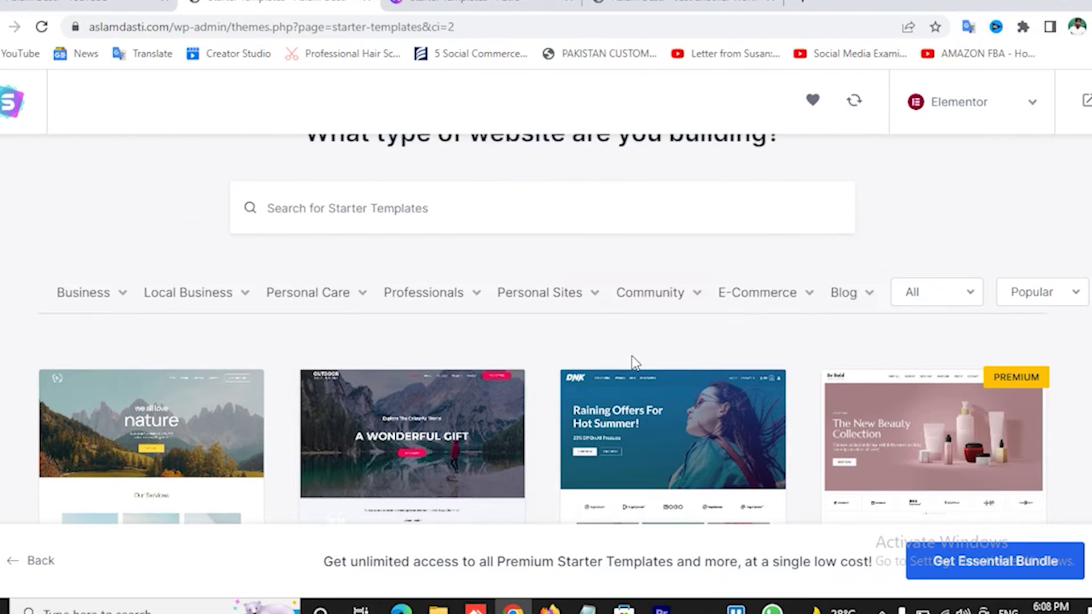
Filter the starter templates by the Wedding type in the Community category and browse the matching designs.
{"action": "mouse_move", "coordinate": [696, 310]}
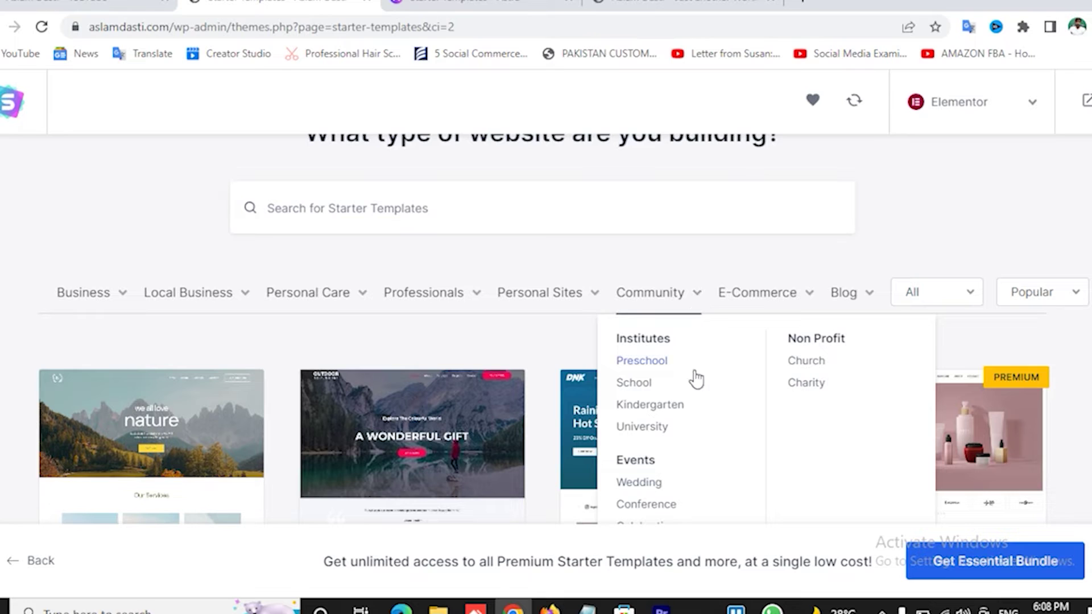
{"action": "left_click", "coordinate": [642, 485]}
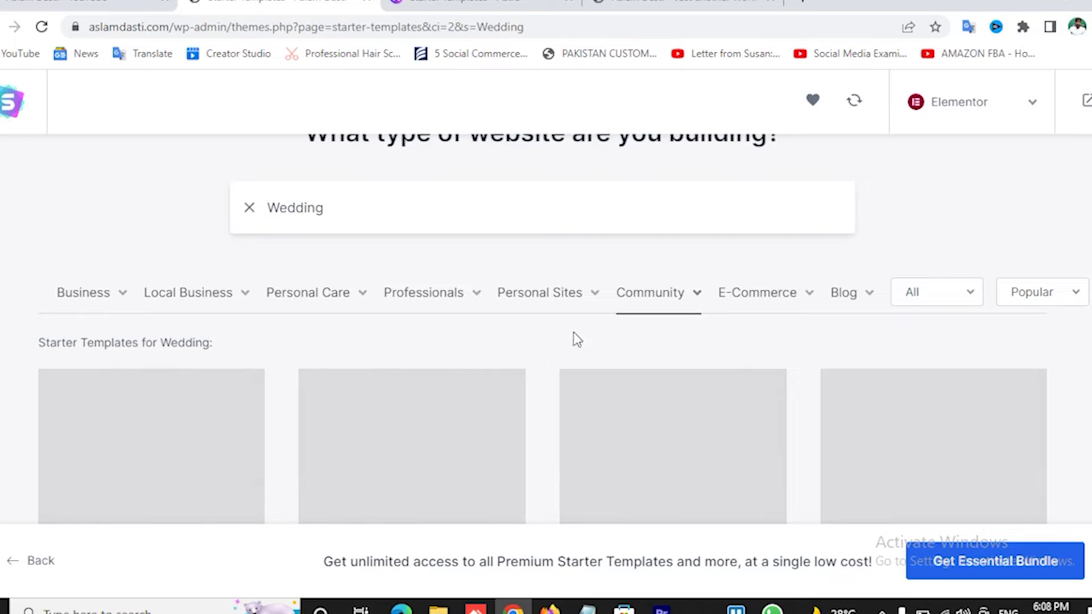
{"action": "scroll", "coordinate": [565, 335], "scroll_direction": "down", "scroll_amount": 3}
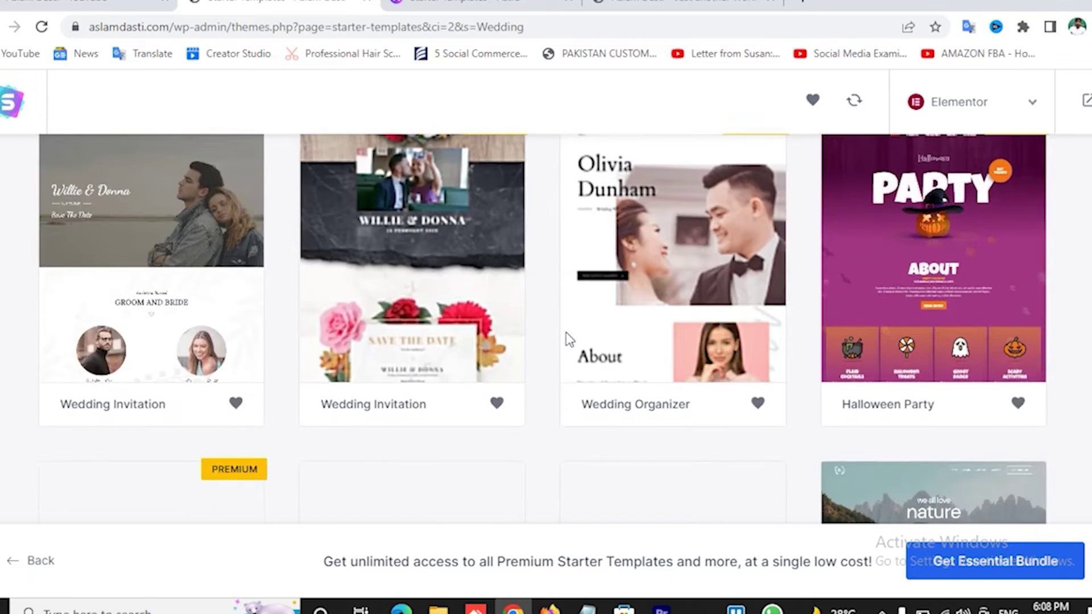
{"action": "scroll", "coordinate": [516, 341], "scroll_direction": "up", "scroll_amount": 2}
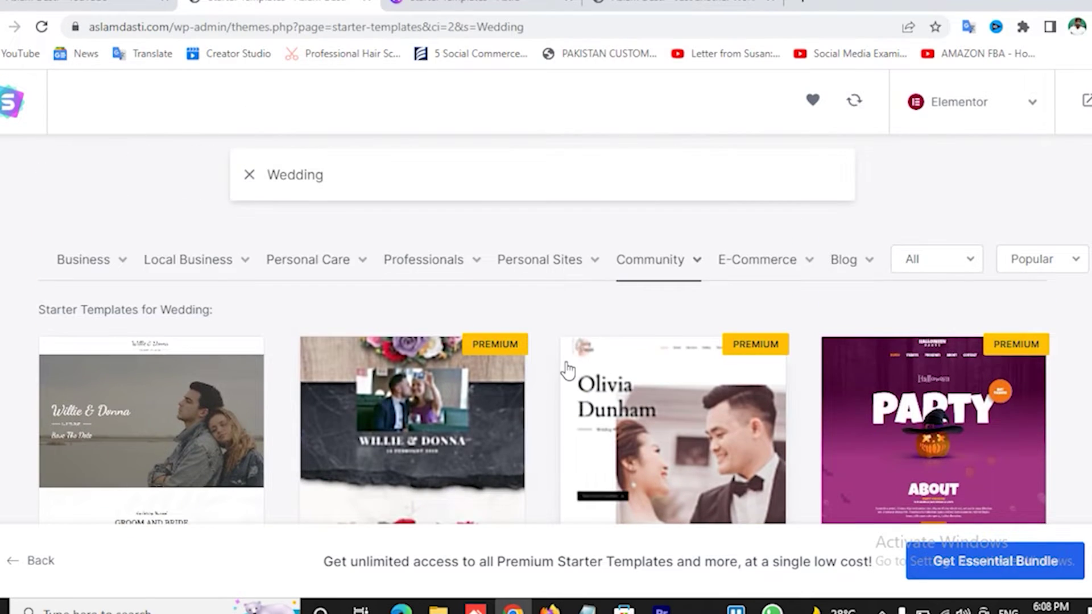
{"action": "scroll", "coordinate": [566, 371], "scroll_direction": "down", "scroll_amount": 2}
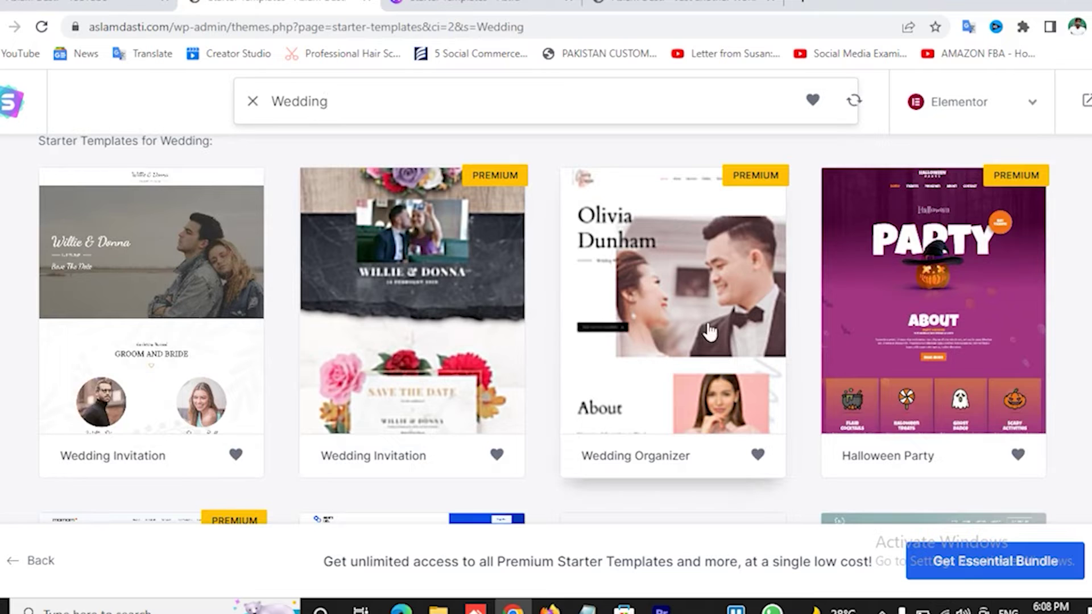
{"action": "scroll", "coordinate": [942, 306], "scroll_direction": "down", "scroll_amount": 4}
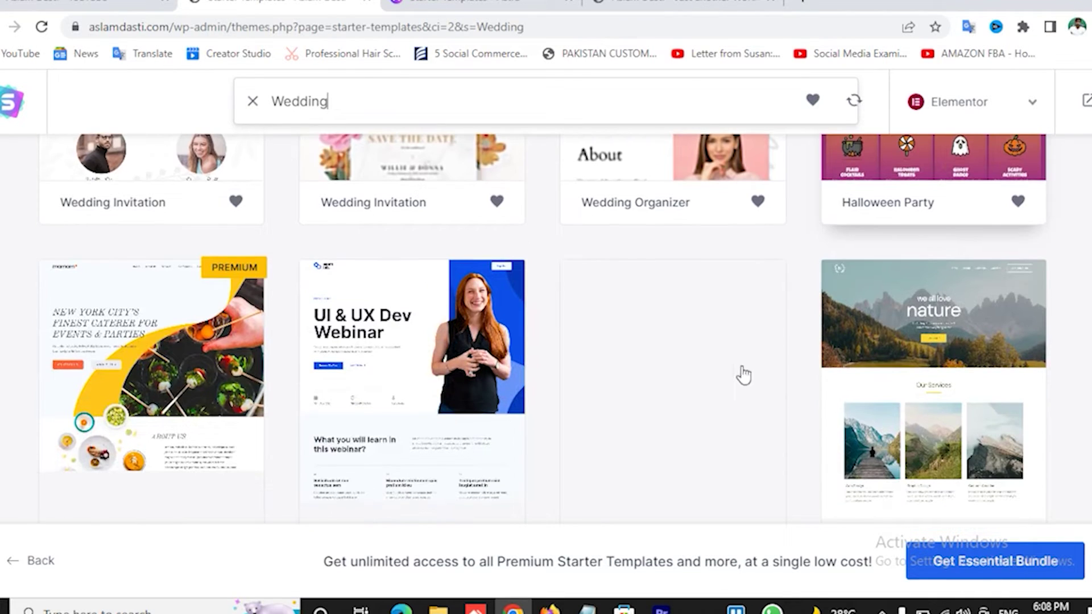
{"action": "scroll", "coordinate": [213, 401], "scroll_direction": "down", "scroll_amount": 3}
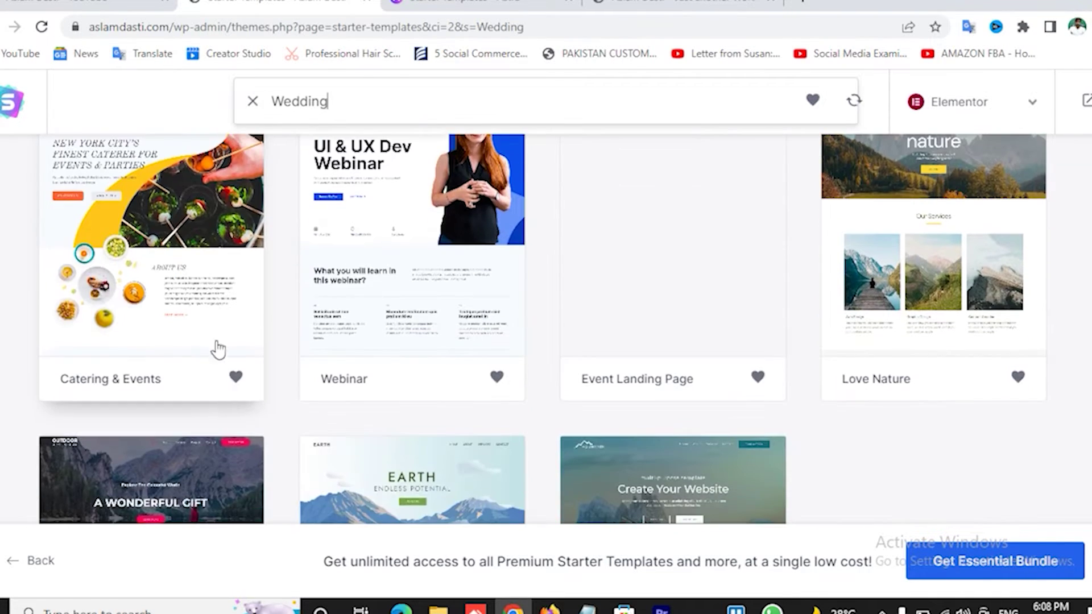
{"action": "scroll", "coordinate": [204, 341], "scroll_direction": "up", "scroll_amount": 1}
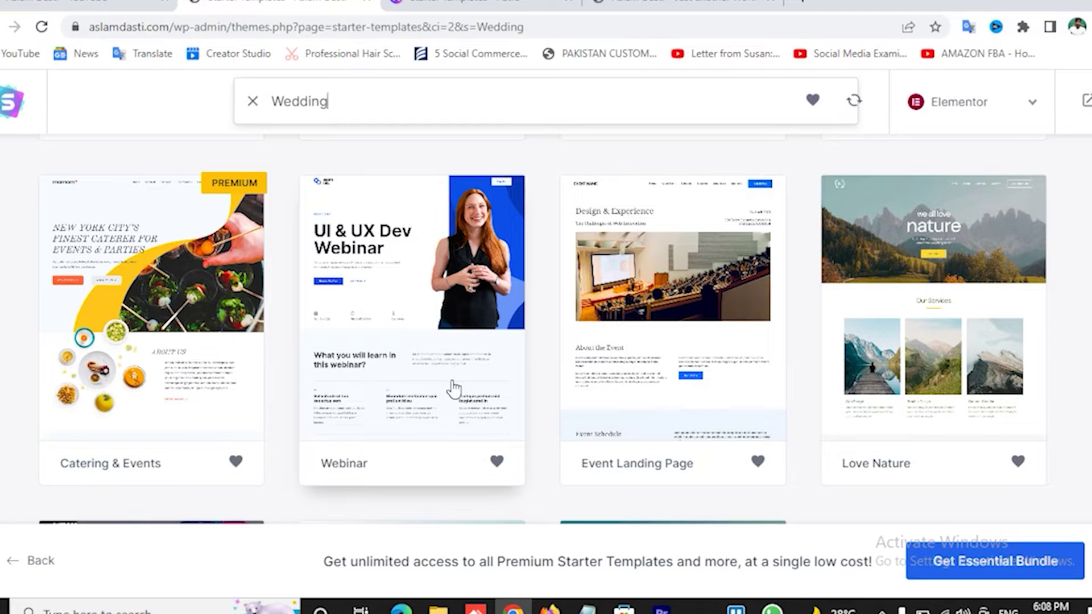
{"action": "scroll", "coordinate": [632, 368], "scroll_direction": "up", "scroll_amount": 4}
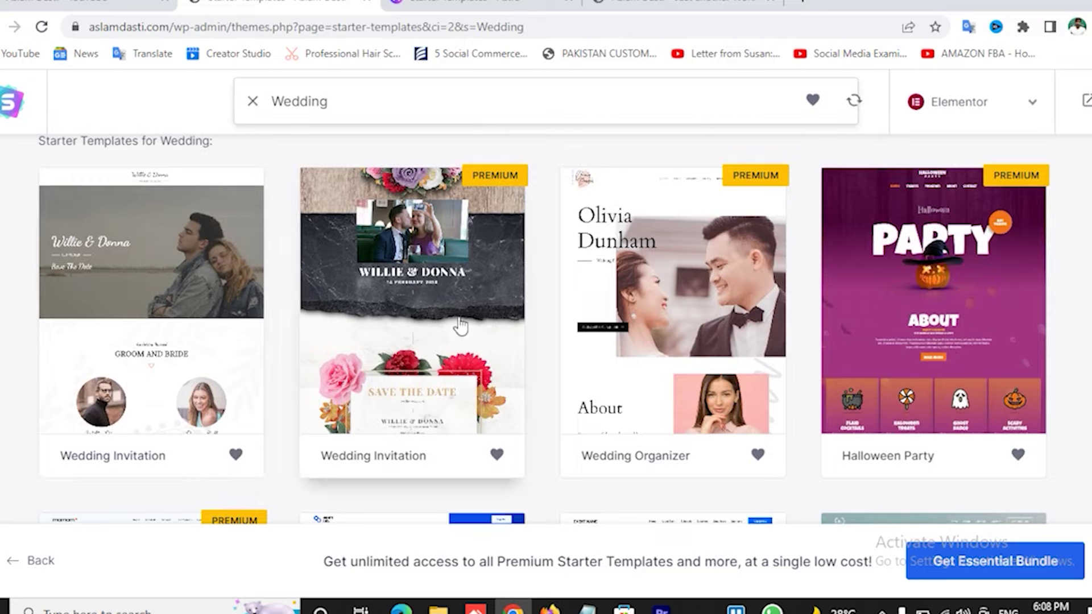
{"action": "scroll", "coordinate": [393, 324], "scroll_direction": "up", "scroll_amount": 1}
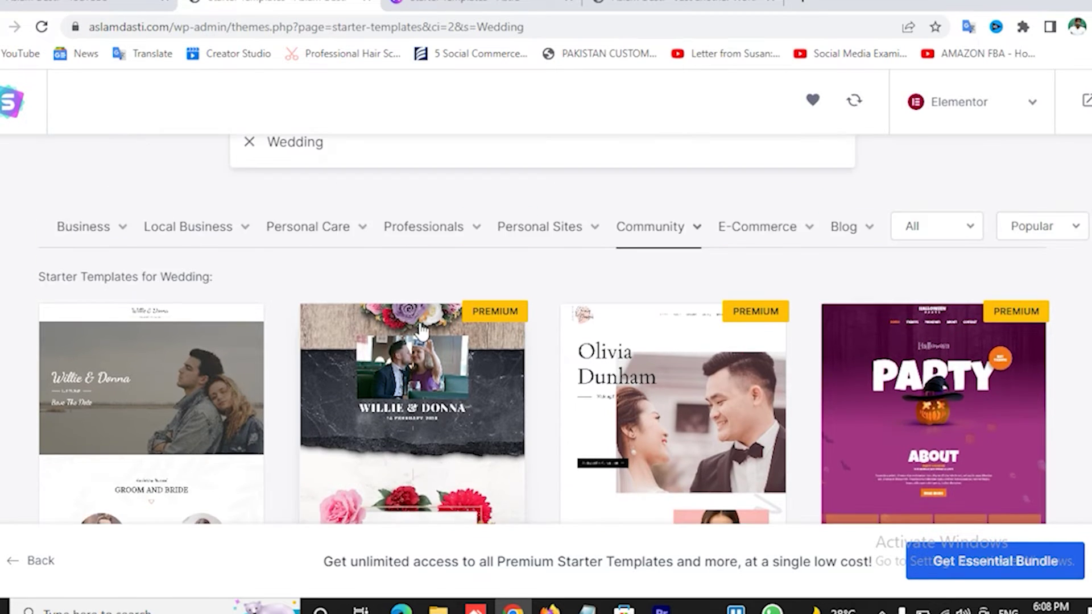
{"action": "scroll", "coordinate": [495, 329], "scroll_direction": "down", "scroll_amount": 1}
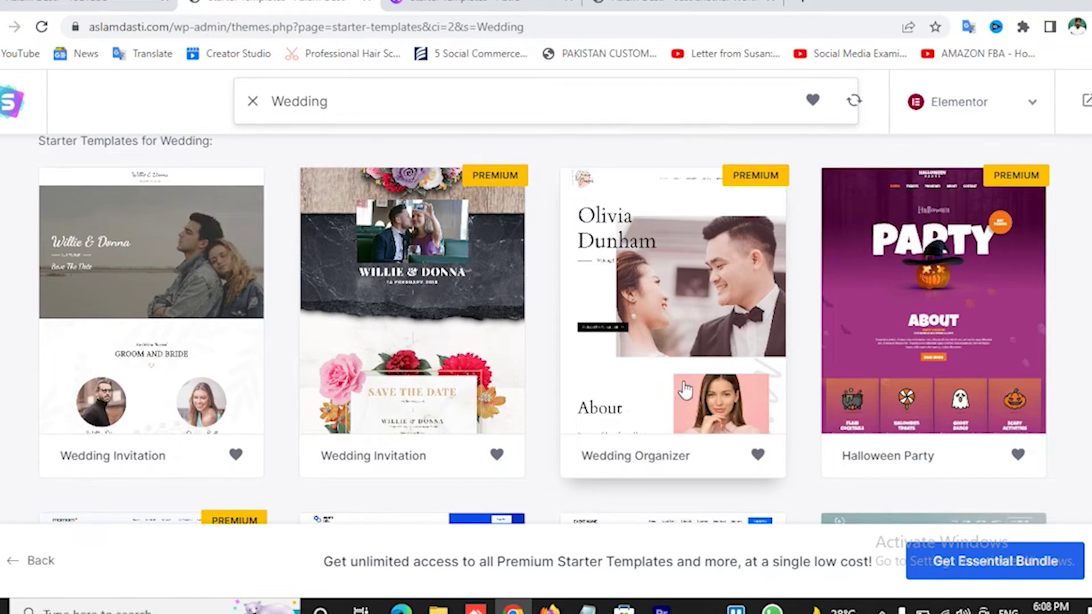
Examine the starter template designs for Wedding, comparing the free and premium ones.
{"action": "scroll", "coordinate": [830, 336], "scroll_direction": "down", "scroll_amount": 1}
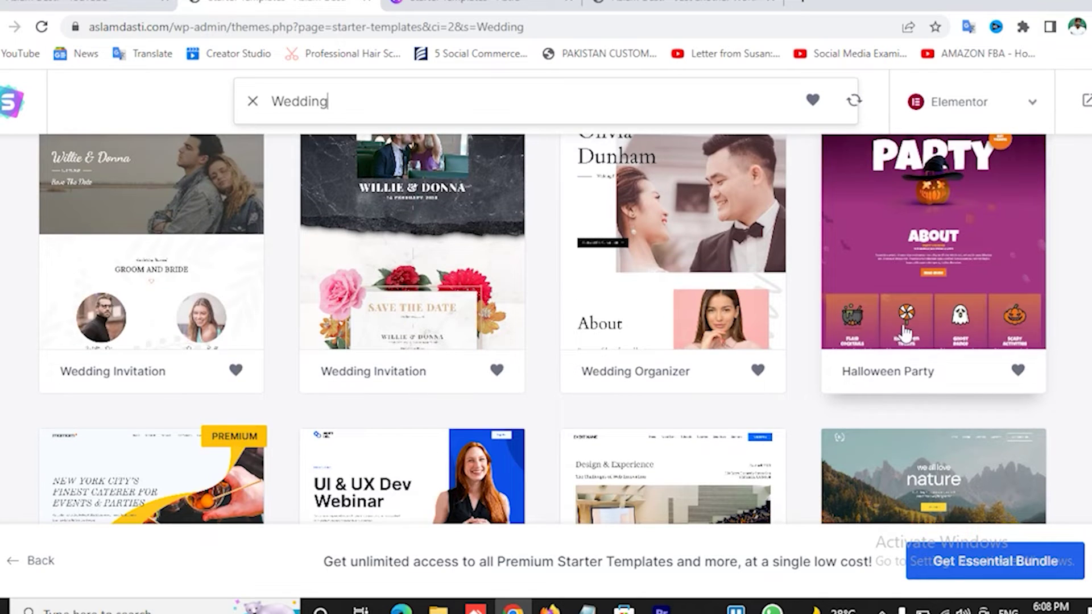
{"action": "scroll", "coordinate": [626, 353], "scroll_direction": "down", "scroll_amount": 3}
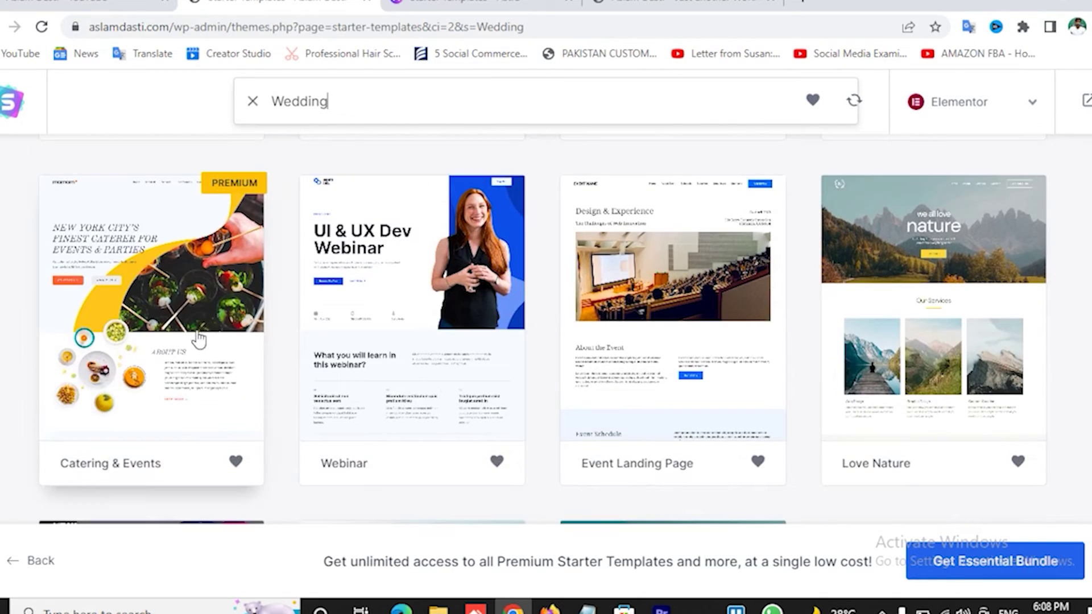
{"action": "scroll", "coordinate": [180, 332], "scroll_direction": "down", "scroll_amount": 1}
{"action": "scroll", "coordinate": [181, 331], "scroll_direction": "up", "scroll_amount": 5}
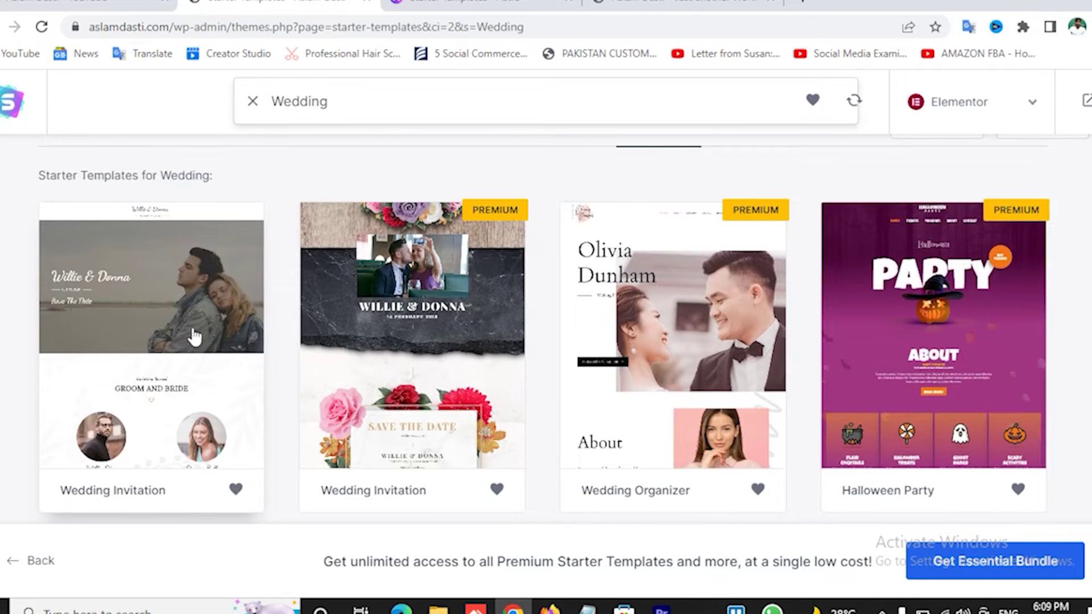
{"action": "scroll", "coordinate": [195, 336], "scroll_direction": "down", "scroll_amount": 3}
{"action": "scroll", "coordinate": [417, 317], "scroll_direction": "down", "scroll_amount": 4}
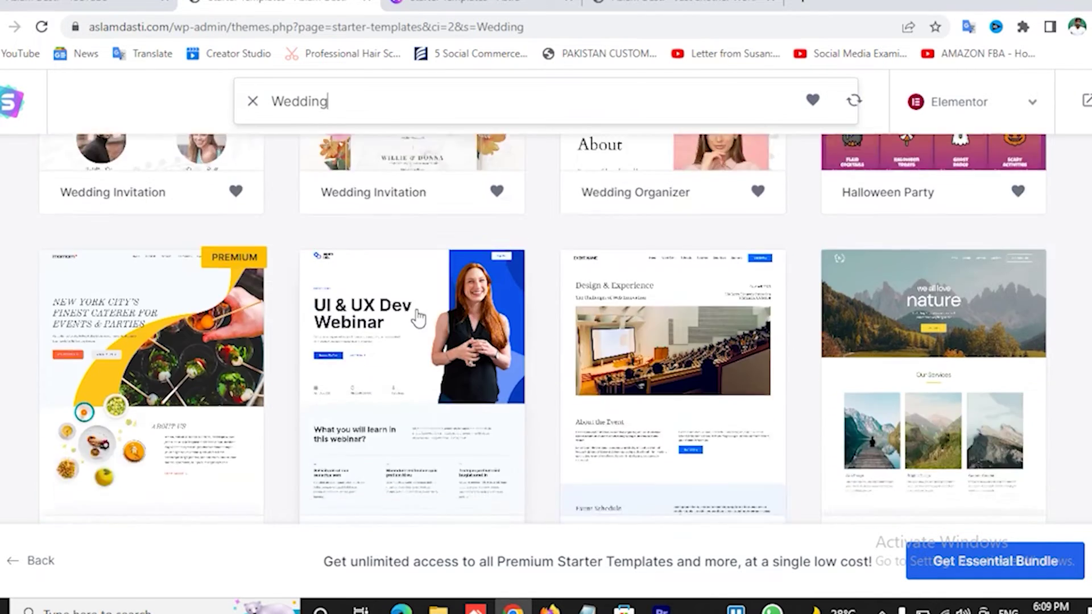
{"action": "scroll", "coordinate": [814, 390], "scroll_direction": "up", "scroll_amount": 3}
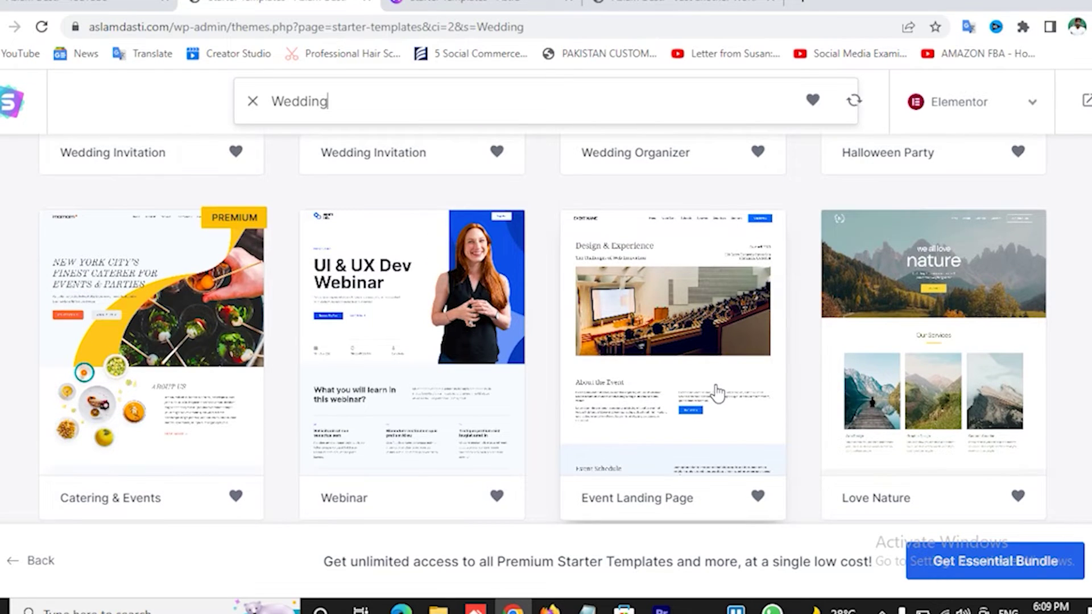
{"action": "scroll", "coordinate": [705, 396], "scroll_direction": "down", "scroll_amount": 6}
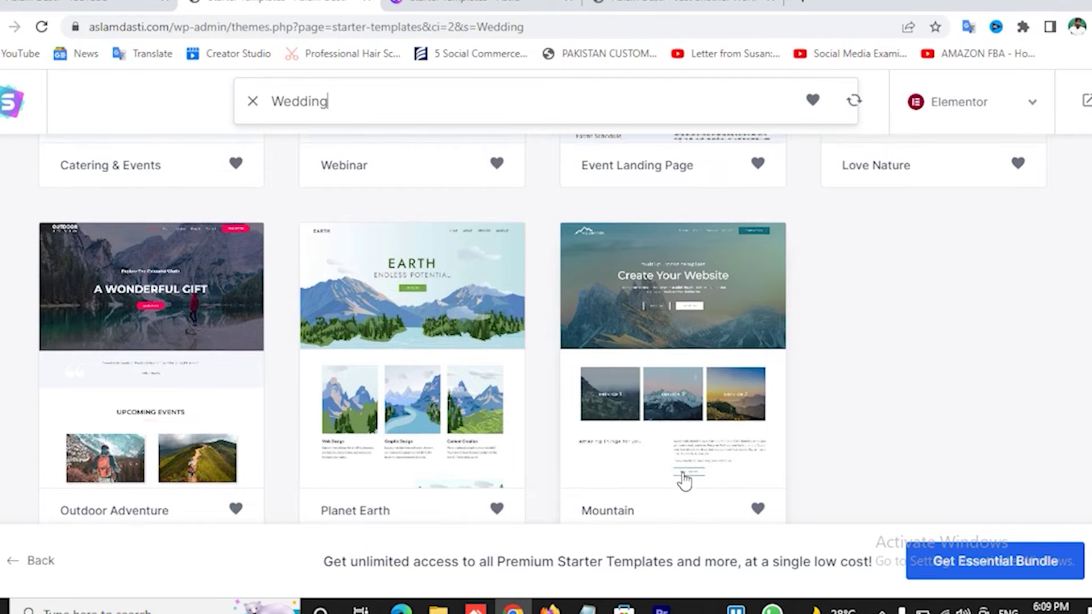
{"action": "scroll", "coordinate": [677, 483], "scroll_direction": "up", "scroll_amount": 11}
{"action": "scroll", "coordinate": [685, 481], "scroll_direction": "up", "scroll_amount": 1}
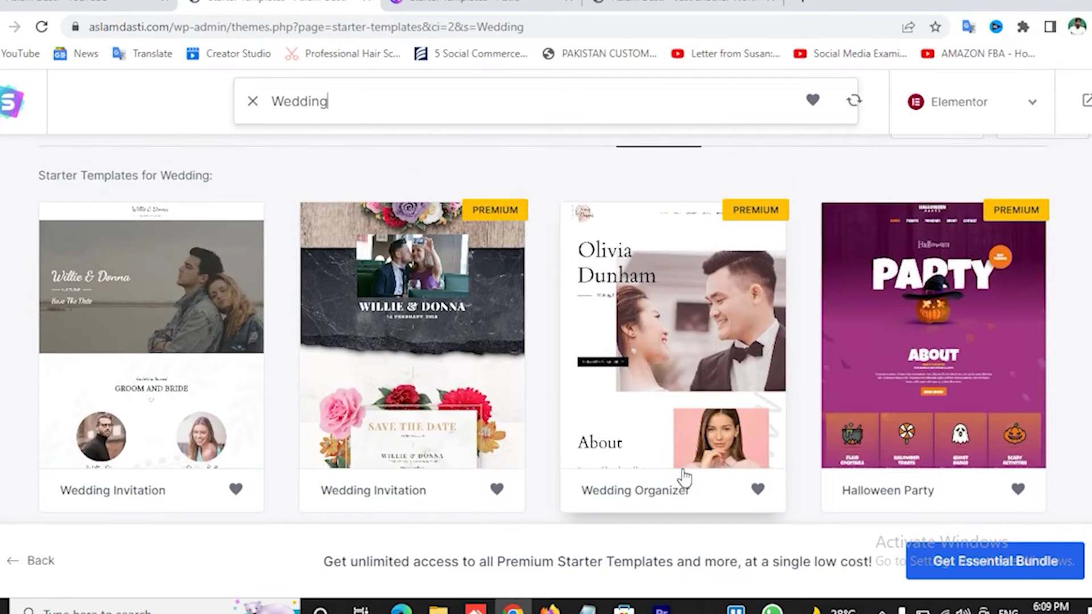
{"action": "scroll", "coordinate": [687, 463], "scroll_direction": "up", "scroll_amount": 3}
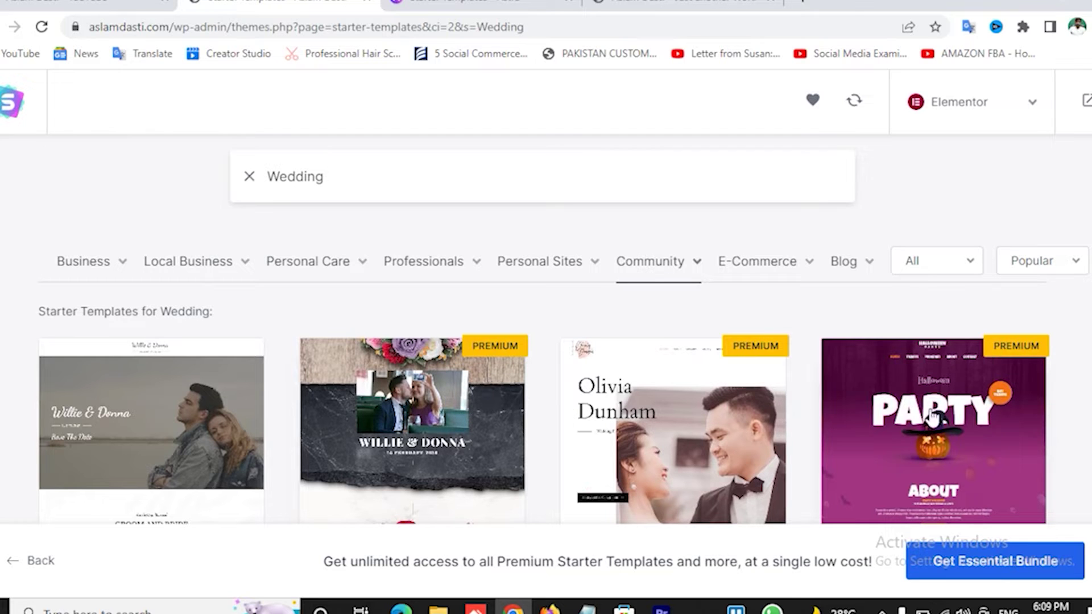
{"action": "scroll", "coordinate": [586, 415], "scroll_direction": "down", "scroll_amount": 6}
{"action": "scroll", "coordinate": [173, 462], "scroll_direction": "up", "scroll_amount": 2}
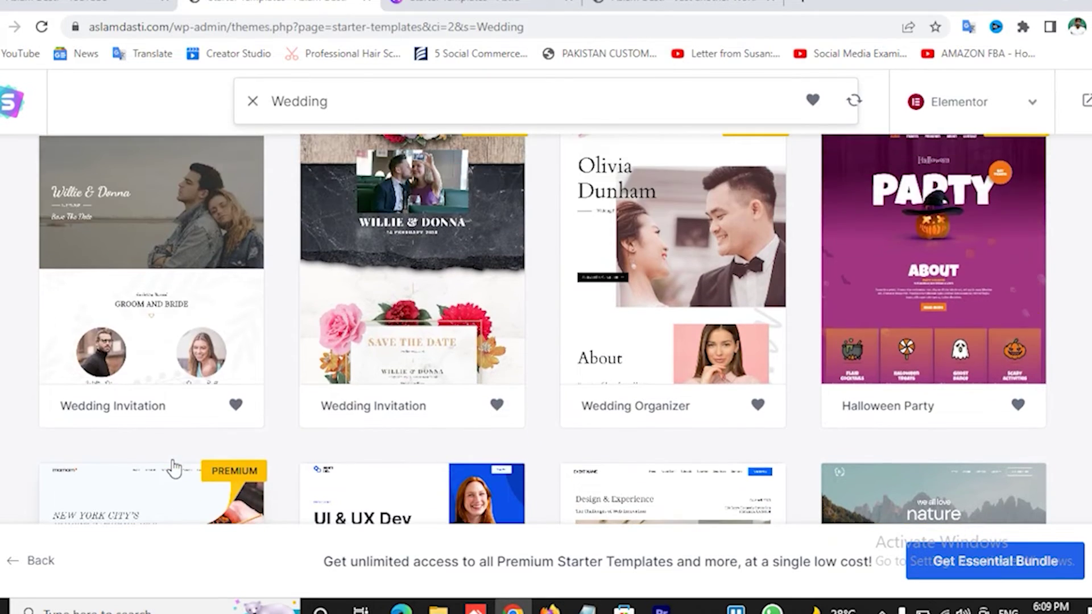
Select the free Wedding Invitation template and continue without uploading a logo.
{"action": "left_click", "coordinate": [176, 322]}
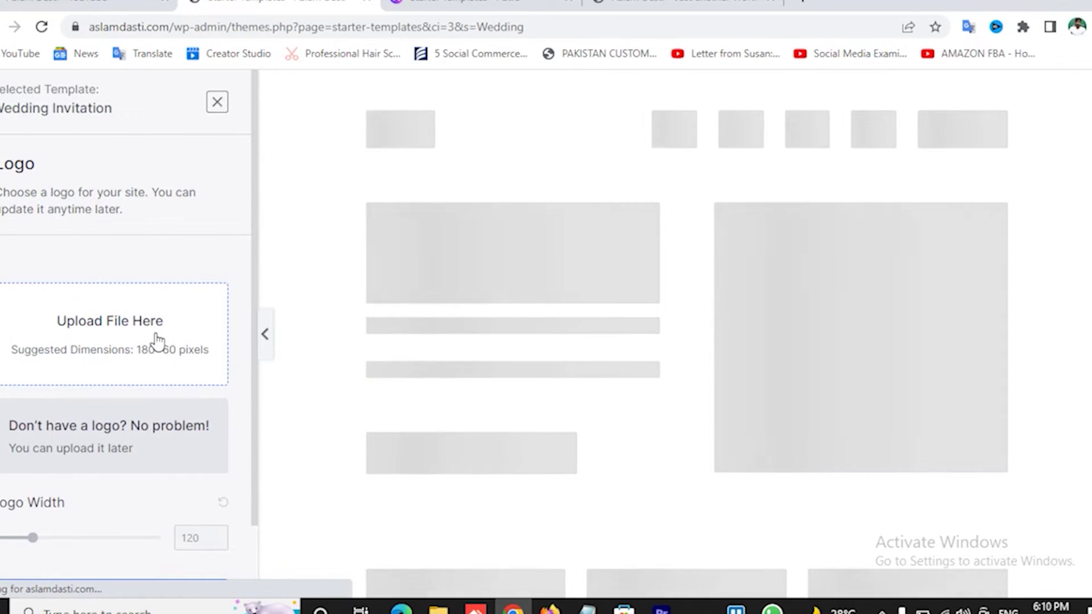
{"action": "scroll", "coordinate": [154, 341], "scroll_direction": "down", "scroll_amount": 2}
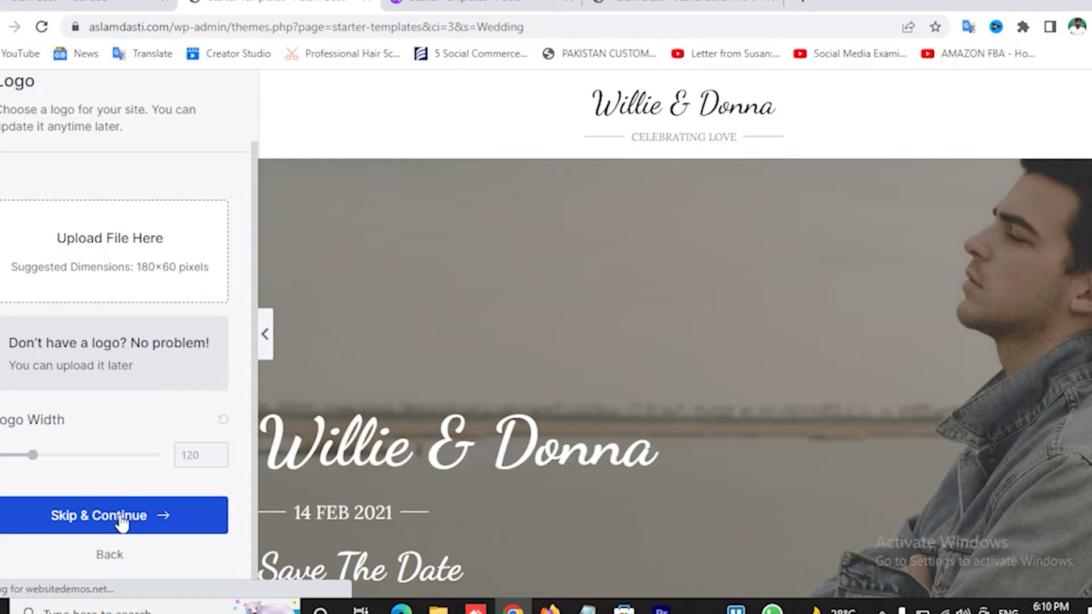
{"action": "left_click", "coordinate": [124, 521]}
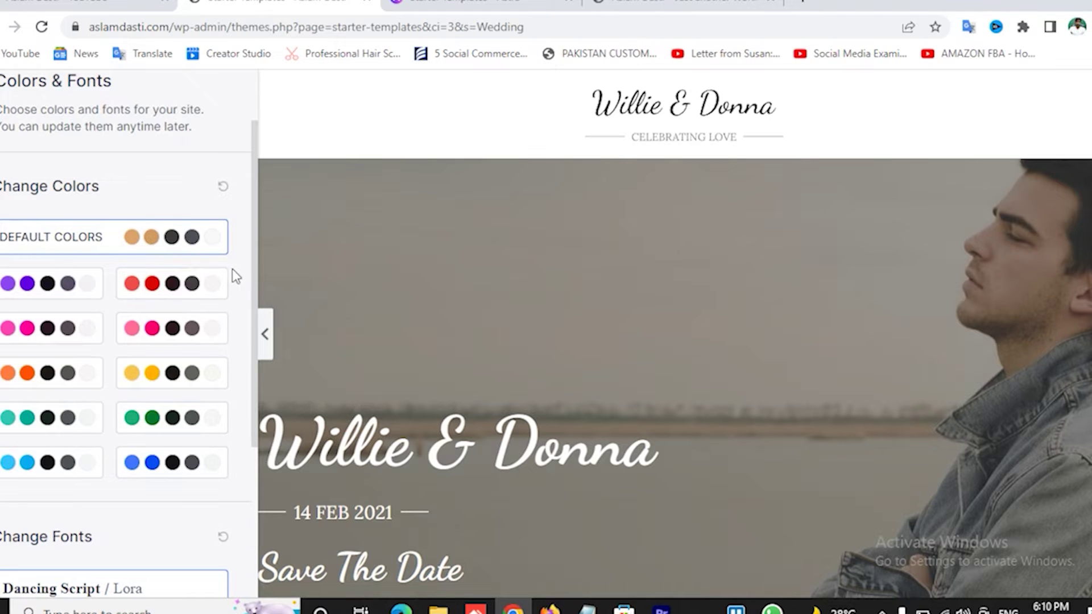
Try the green, red, light pink, magenta, orange, purple and default color palettes on the Wedding Invitation template's preview.
{"action": "scroll", "coordinate": [233, 273], "scroll_direction": "down", "scroll_amount": 2}
{"action": "left_click", "coordinate": [149, 333]}
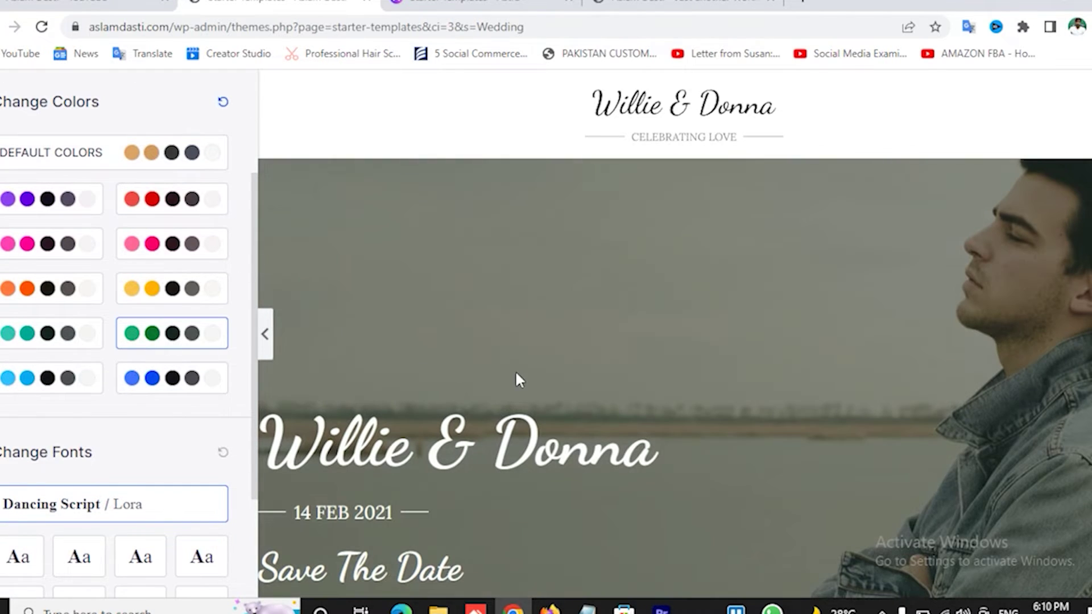
{"action": "scroll", "coordinate": [613, 373], "scroll_direction": "down", "scroll_amount": 10}
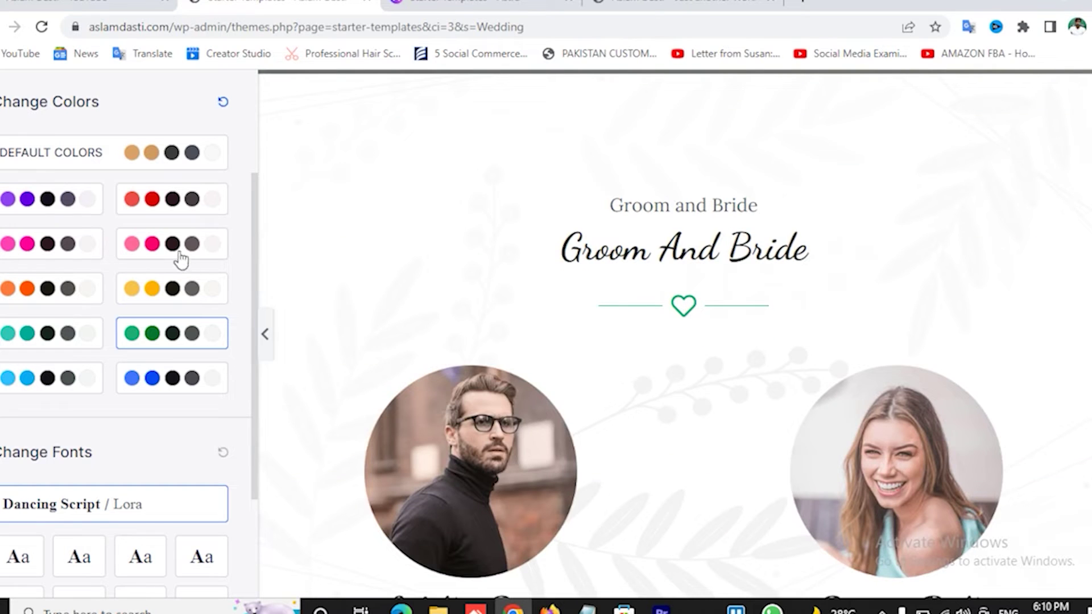
{"action": "left_click", "coordinate": [171, 217]}
{"action": "scroll", "coordinate": [482, 327], "scroll_direction": "down", "scroll_amount": 10}
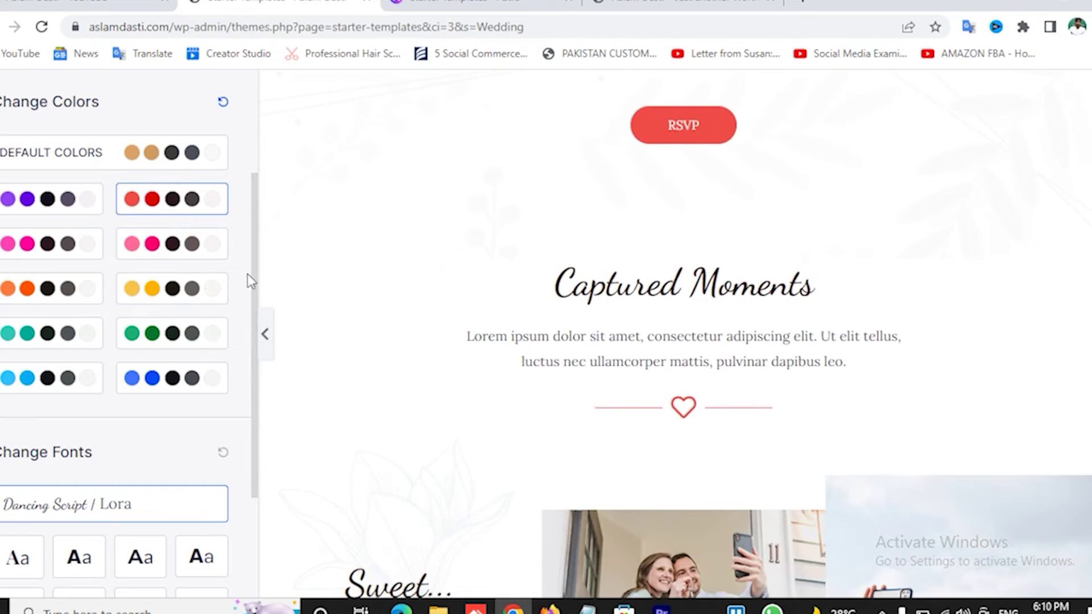
{"action": "left_click", "coordinate": [171, 243]}
{"action": "scroll", "coordinate": [146, 244], "scroll_direction": "up", "scroll_amount": 3}
{"action": "scroll", "coordinate": [501, 263], "scroll_direction": "up", "scroll_amount": 6}
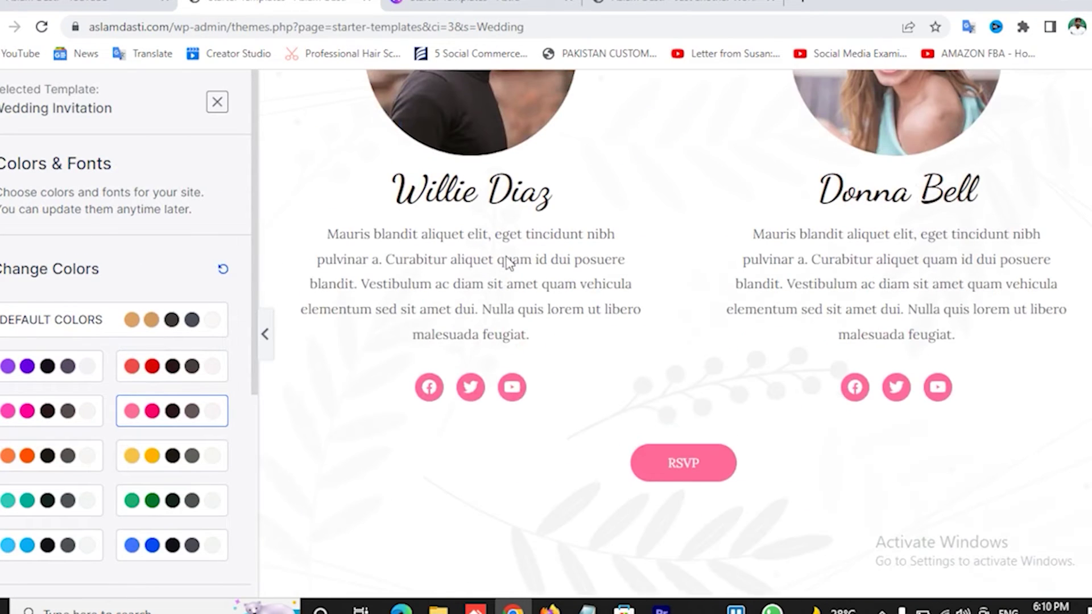
{"action": "left_click", "coordinate": [15, 419]}
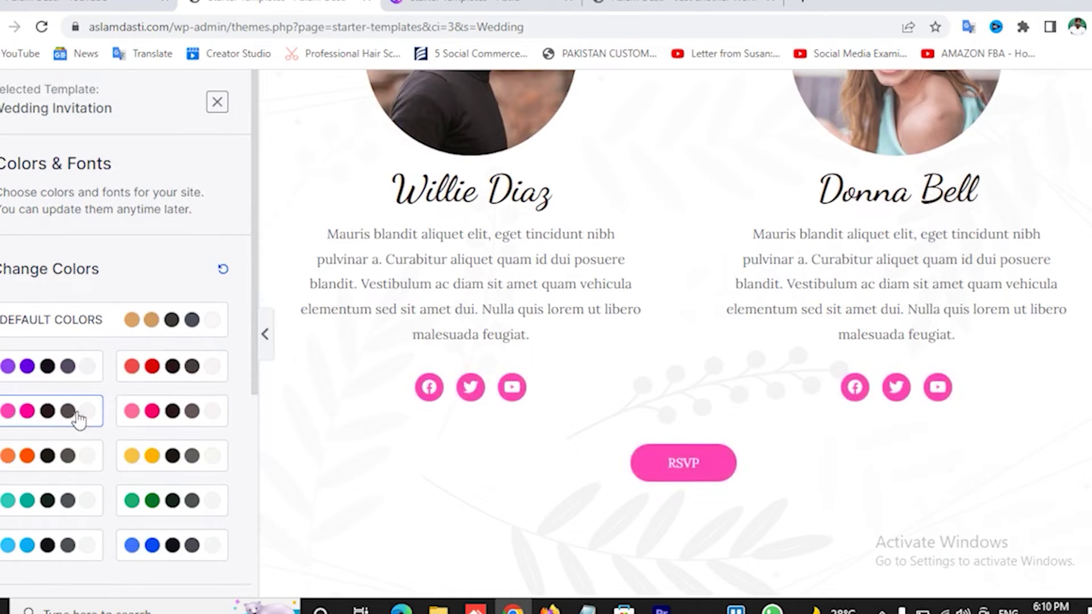
{"action": "left_click", "coordinate": [47, 458]}
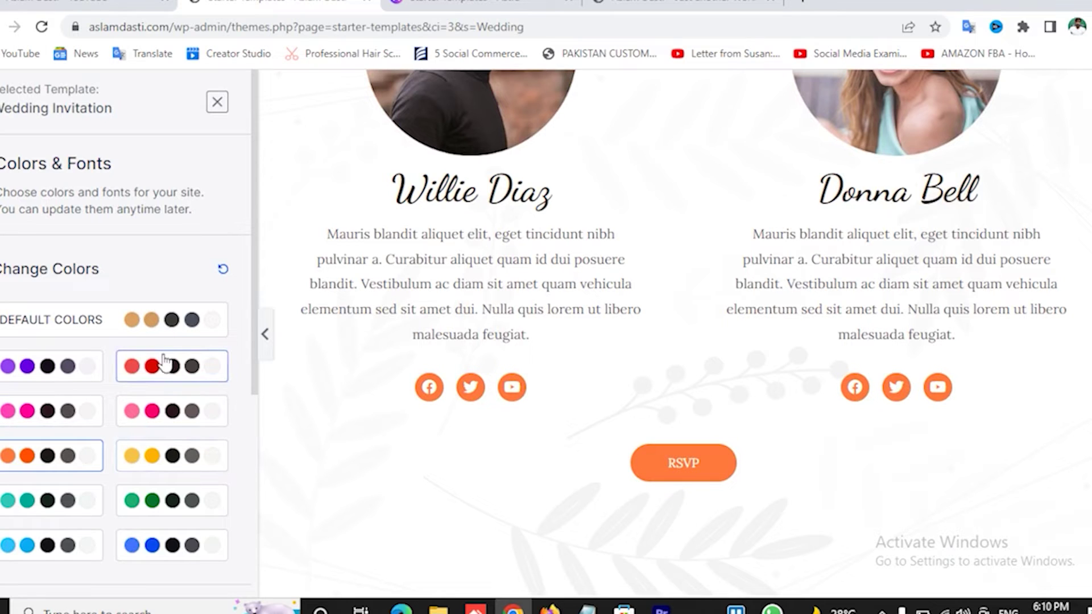
{"action": "left_click", "coordinate": [31, 369]}
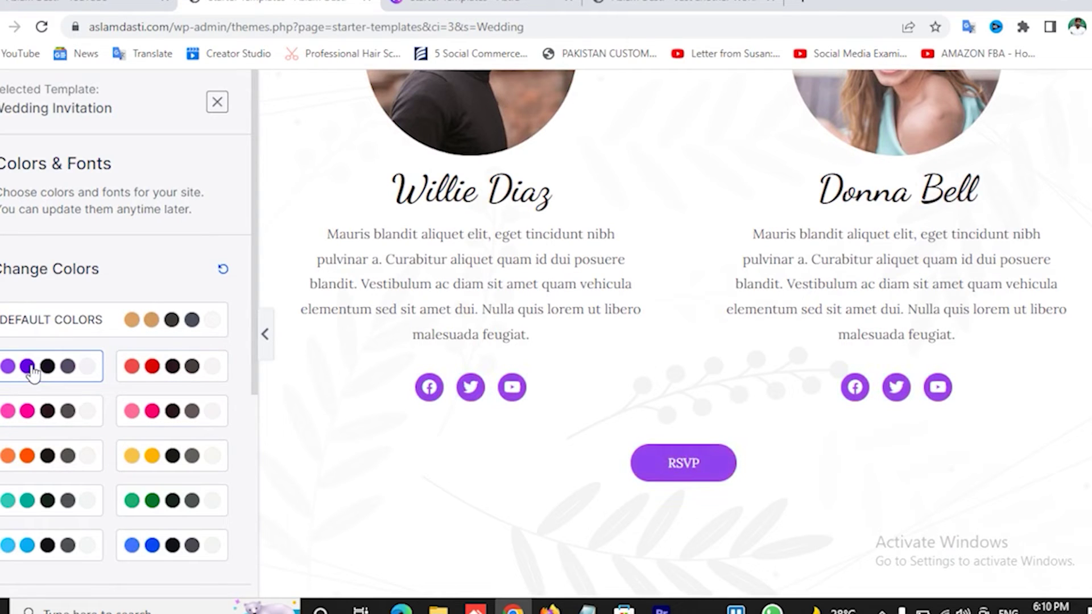
{"action": "left_click", "coordinate": [157, 333]}
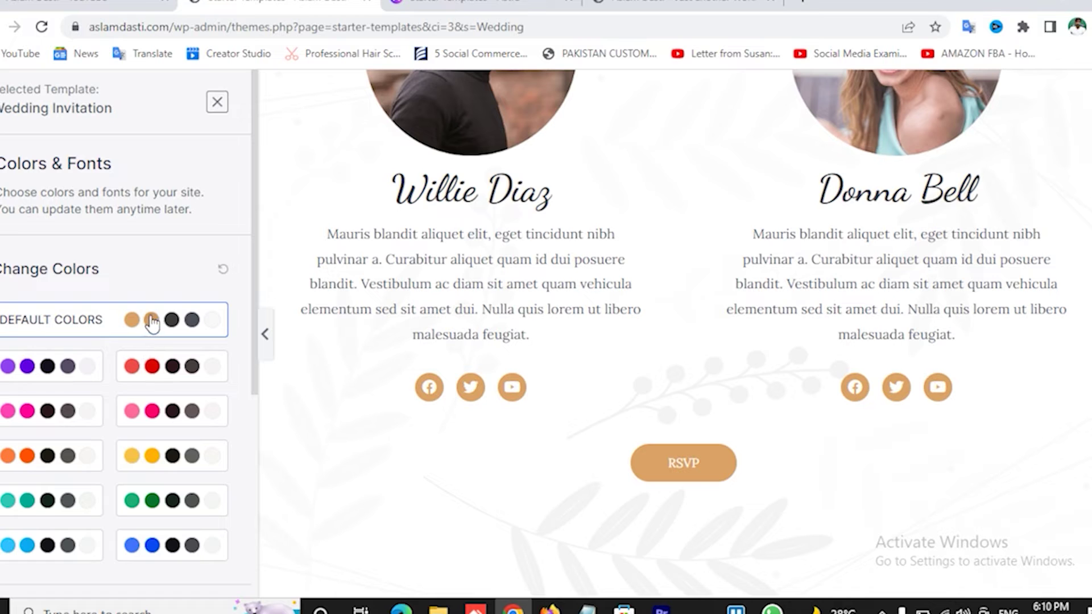
Apply the red color palette to the template and review it through the whole page preview.
{"action": "left_click", "coordinate": [169, 376]}
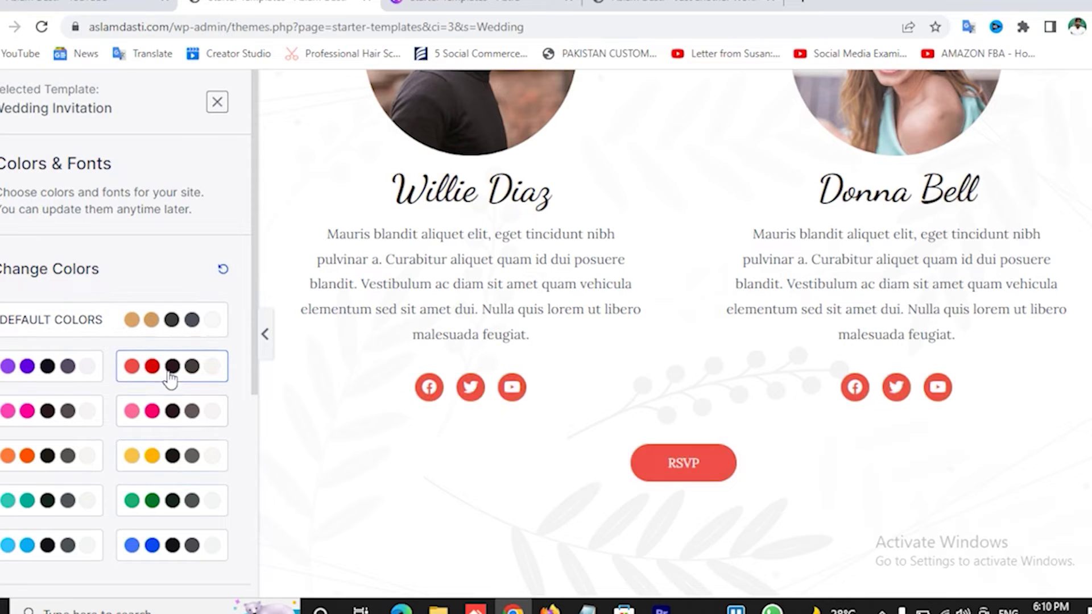
{"action": "scroll", "coordinate": [602, 385], "scroll_direction": "down", "scroll_amount": 1}
{"action": "scroll", "coordinate": [599, 378], "scroll_direction": "down", "scroll_amount": 15}
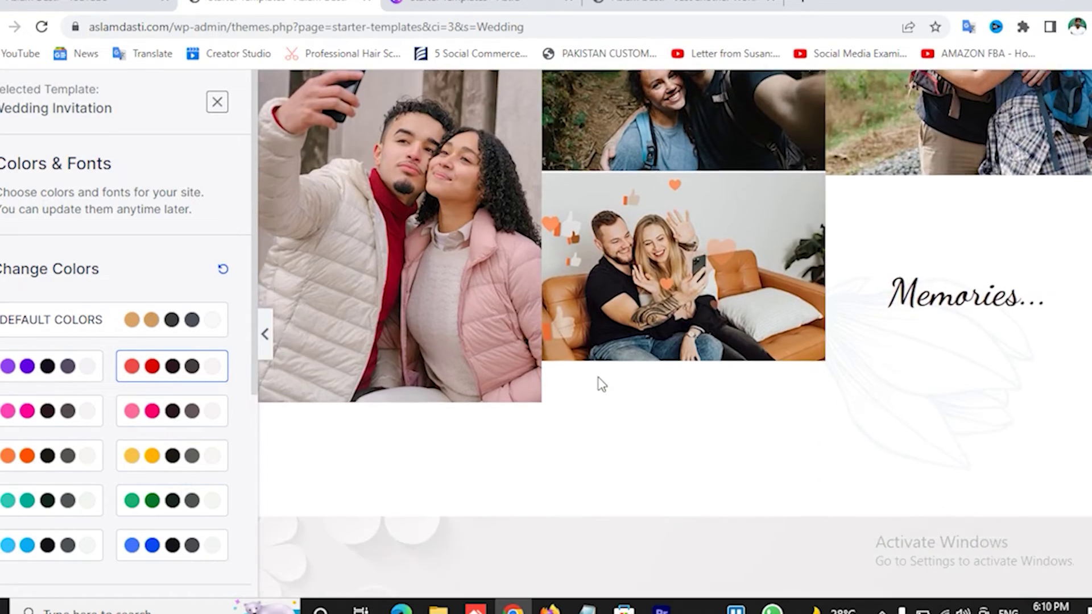
{"action": "scroll", "coordinate": [599, 377], "scroll_direction": "down", "scroll_amount": 4}
{"action": "scroll", "coordinate": [663, 370], "scroll_direction": "down", "scroll_amount": 8}
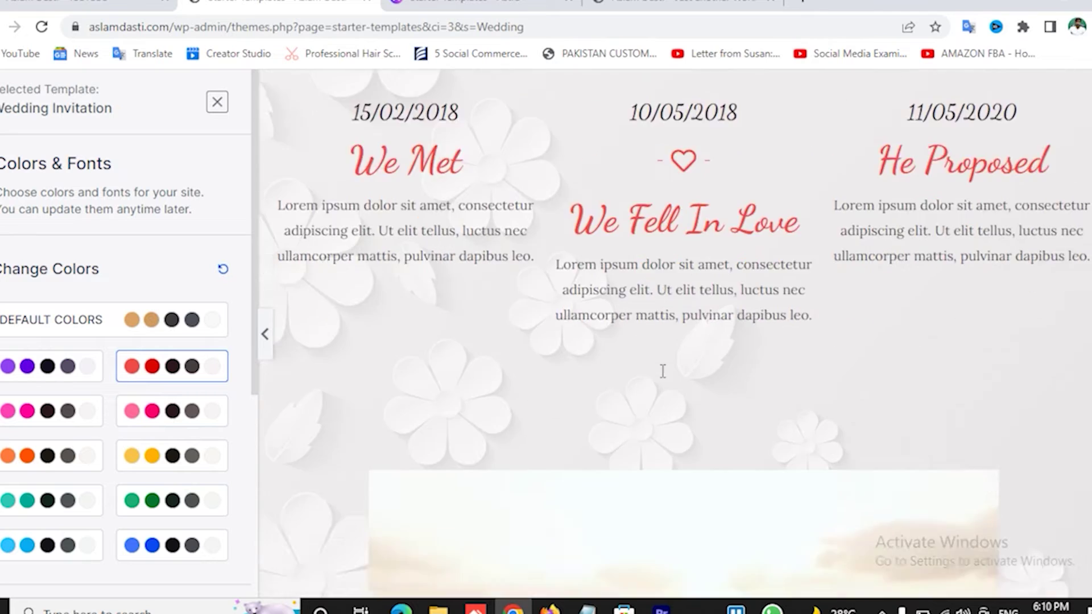
{"action": "scroll", "coordinate": [664, 370], "scroll_direction": "down", "scroll_amount": 15}
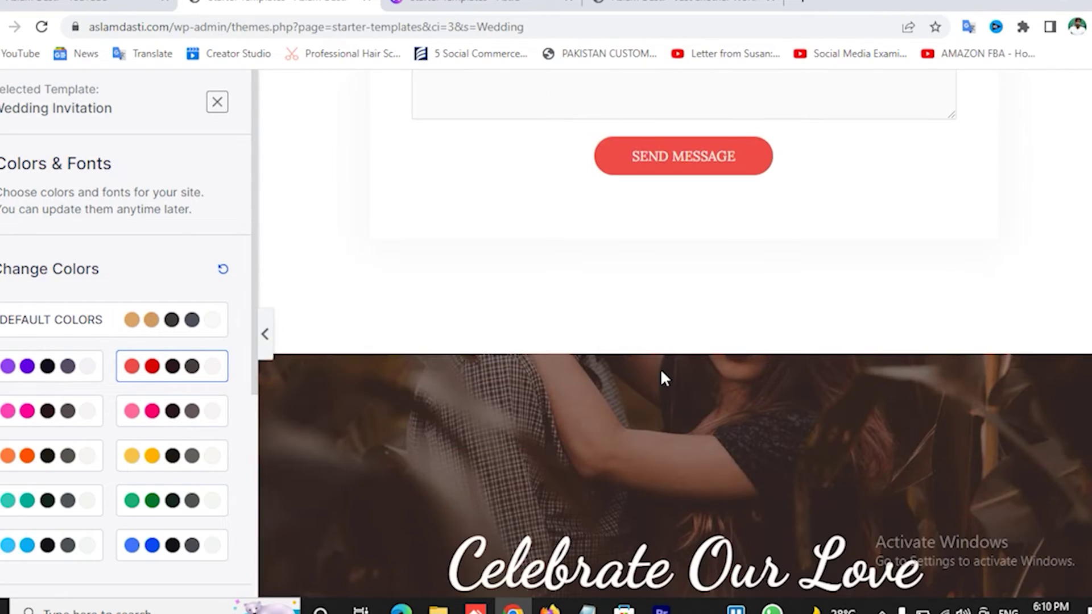
{"action": "scroll", "coordinate": [664, 378], "scroll_direction": "down", "scroll_amount": 10}
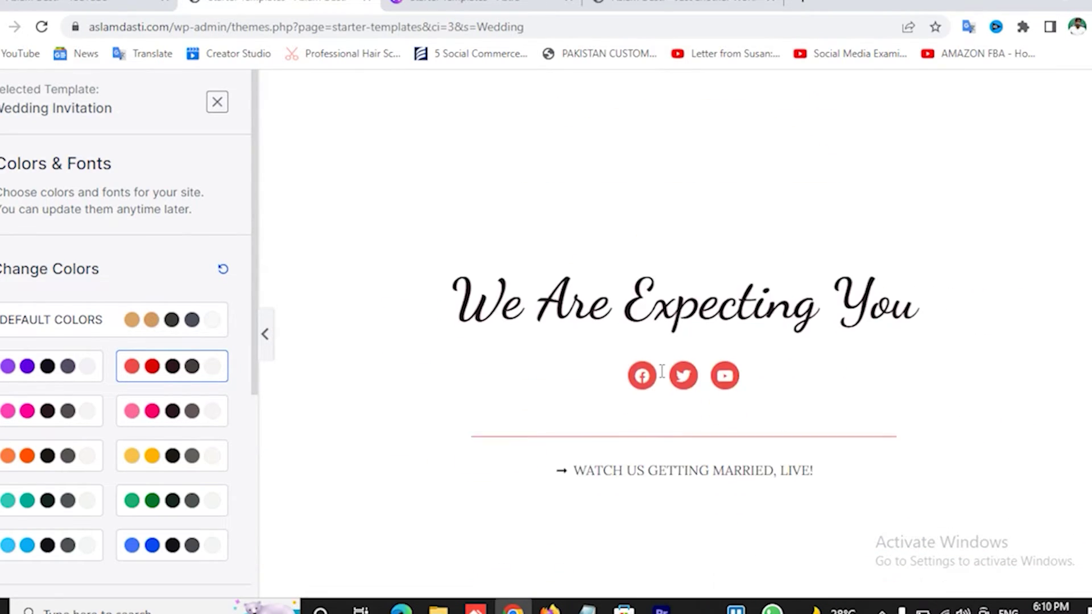
{"action": "scroll", "coordinate": [646, 482], "scroll_direction": "up", "scroll_amount": 10}
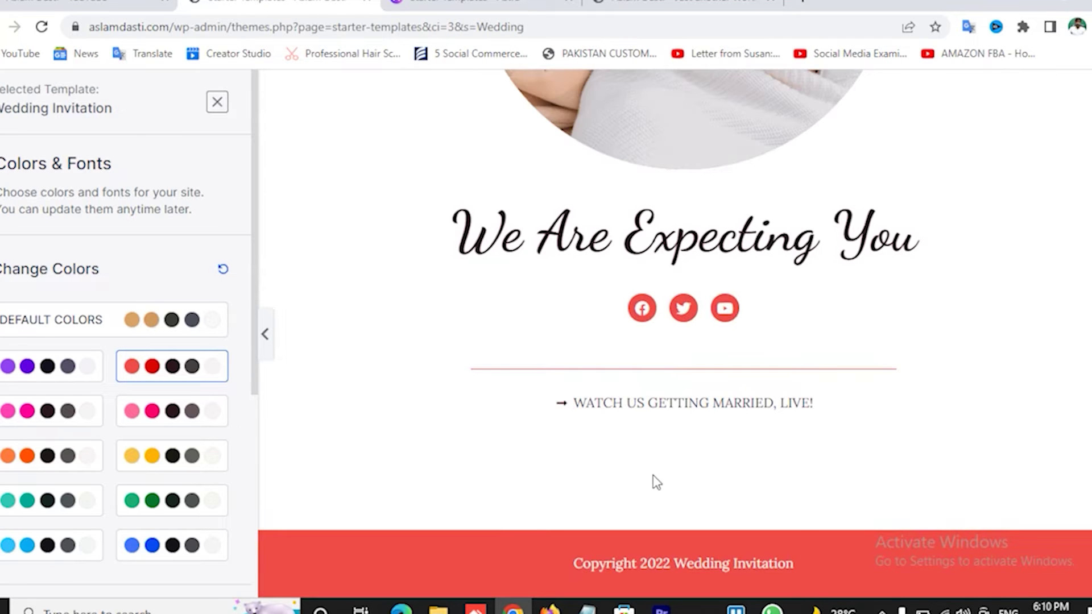
{"action": "scroll", "coordinate": [647, 483], "scroll_direction": "up", "scroll_amount": 15}
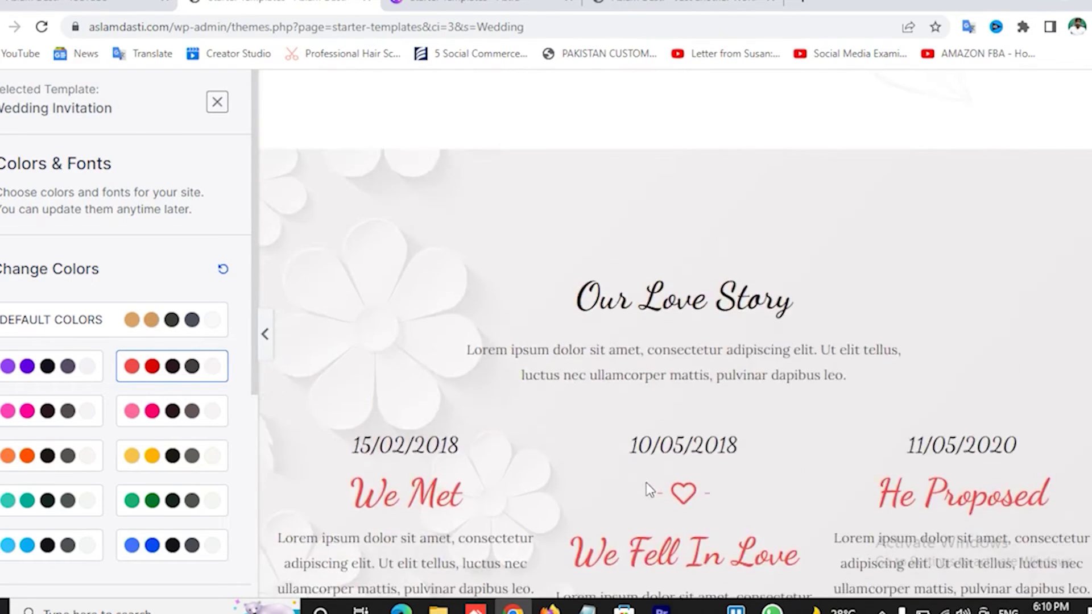
{"action": "scroll", "coordinate": [648, 486], "scroll_direction": "up", "scroll_amount": 10}
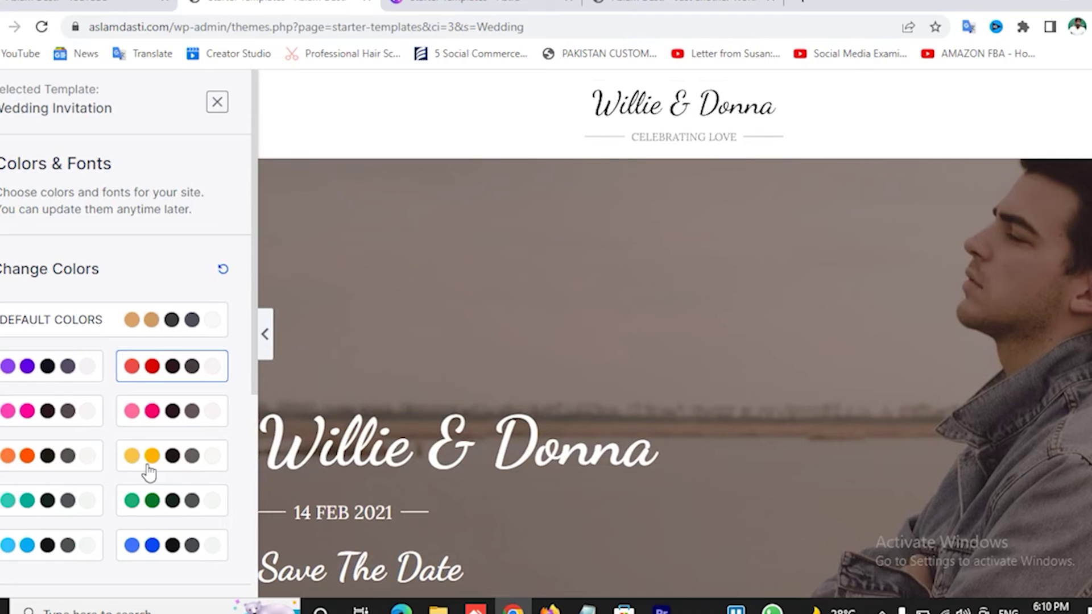
Keep the Dancing Script / Lora fonts, continue to the final setup form and look over its import options.
{"action": "scroll", "coordinate": [232, 456], "scroll_direction": "down", "scroll_amount": 5}
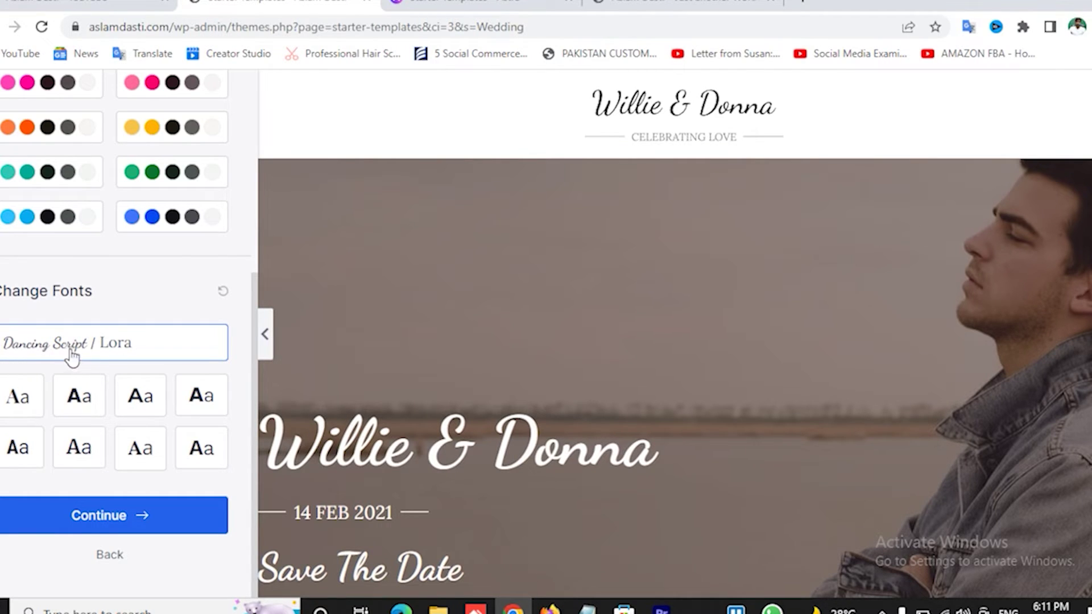
{"action": "left_click", "coordinate": [134, 522]}
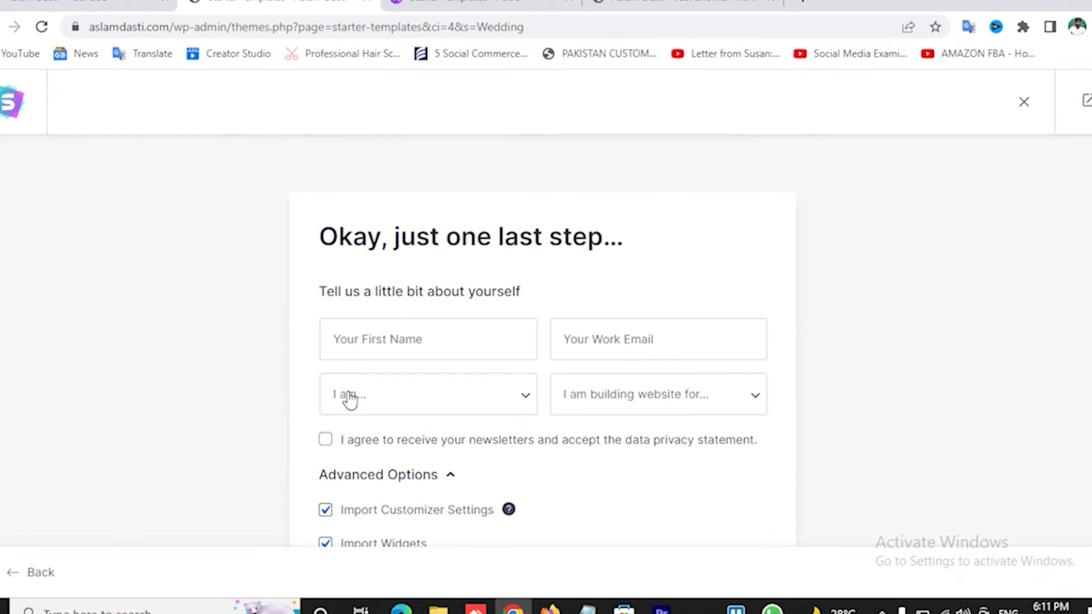
{"action": "scroll", "coordinate": [797, 434], "scroll_direction": "down", "scroll_amount": 3}
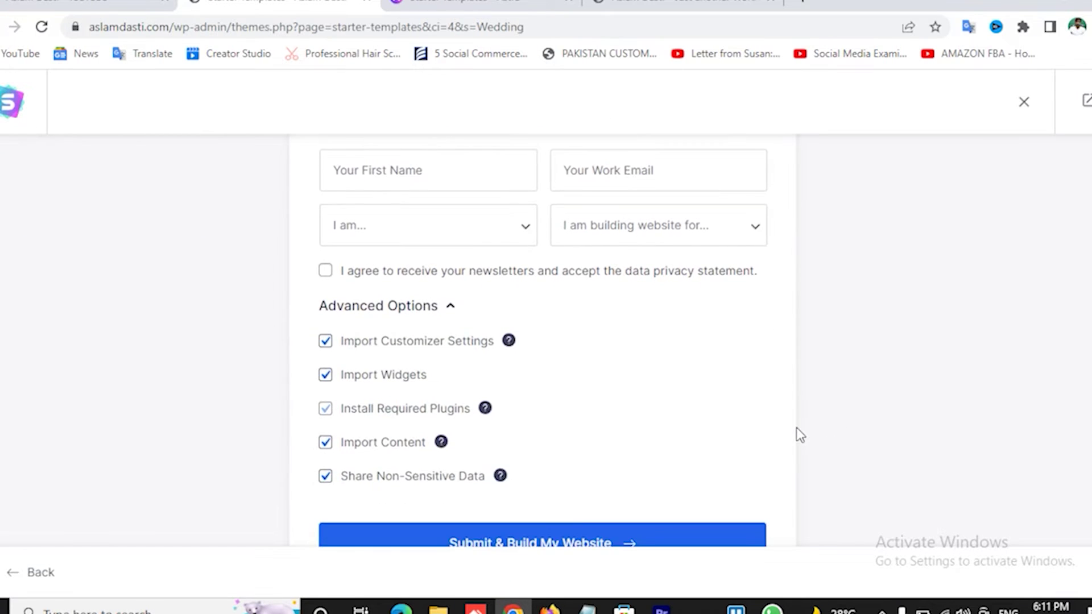
Set the experience level to Expert and the website's purpose to Myself/My Company, and agree to the newsletters and data privacy statement.
{"action": "scroll", "coordinate": [462, 334], "scroll_direction": "up", "scroll_amount": 2}
{"action": "left_click", "coordinate": [421, 319]}
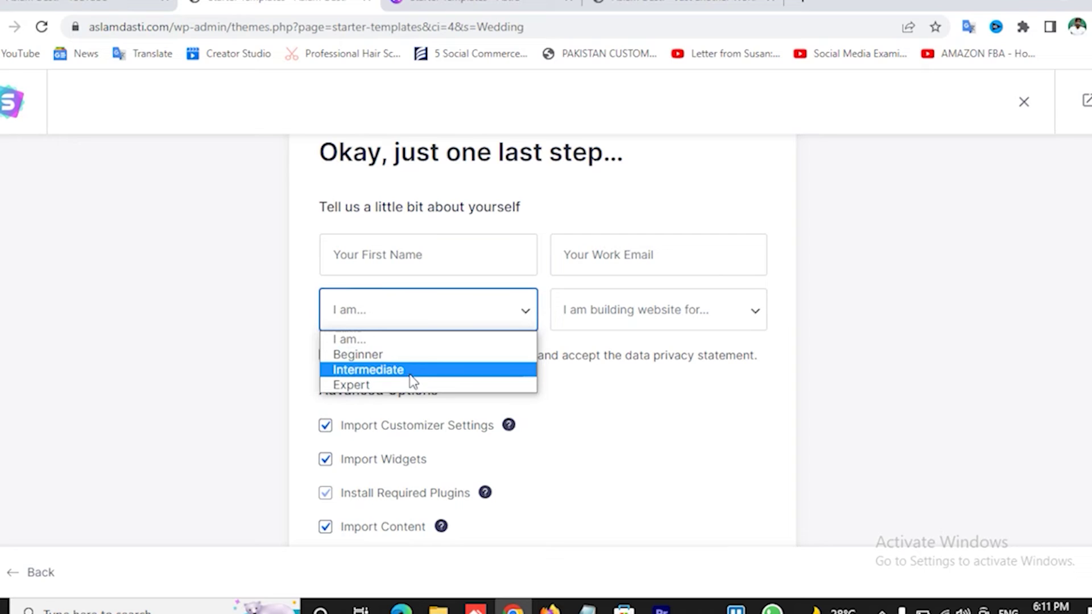
{"action": "left_click", "coordinate": [392, 385]}
{"action": "left_click", "coordinate": [626, 321]}
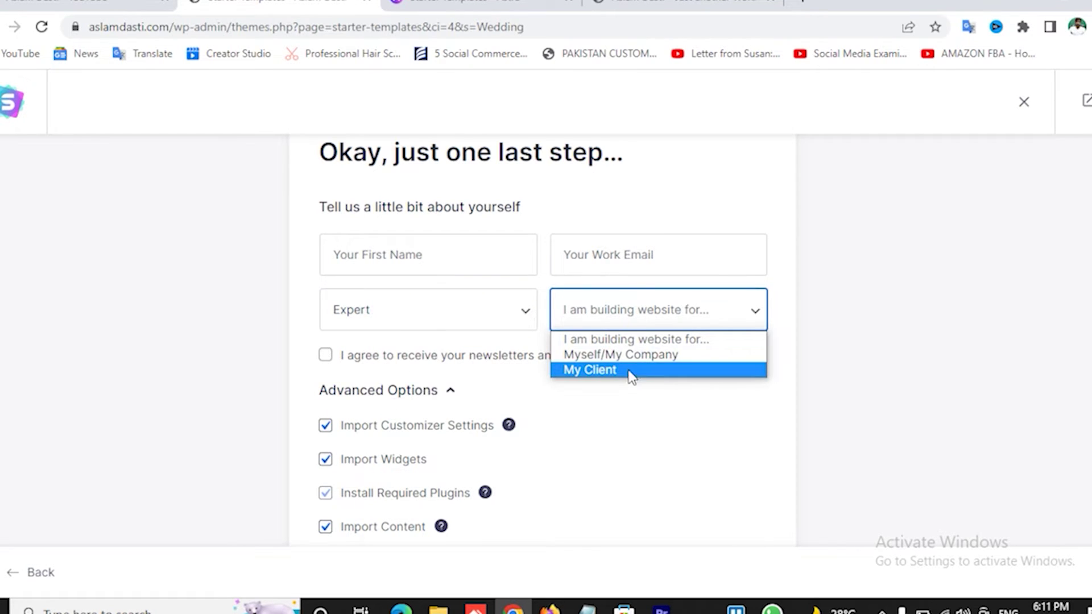
{"action": "left_click", "coordinate": [632, 355]}
{"action": "scroll", "coordinate": [708, 421], "scroll_direction": "down", "scroll_amount": 2}
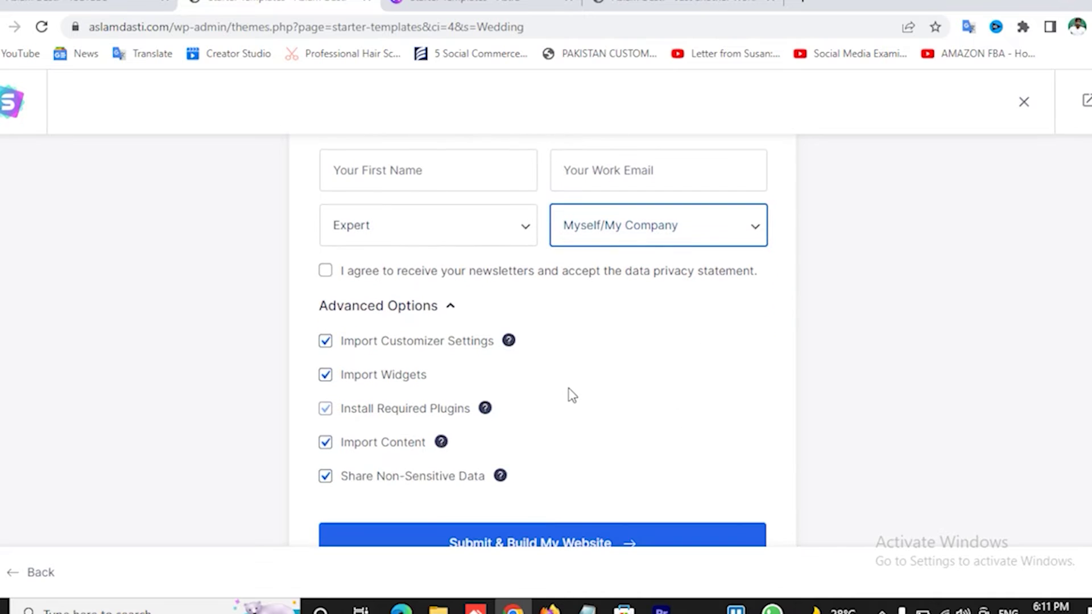
{"action": "left_click", "coordinate": [326, 272]}
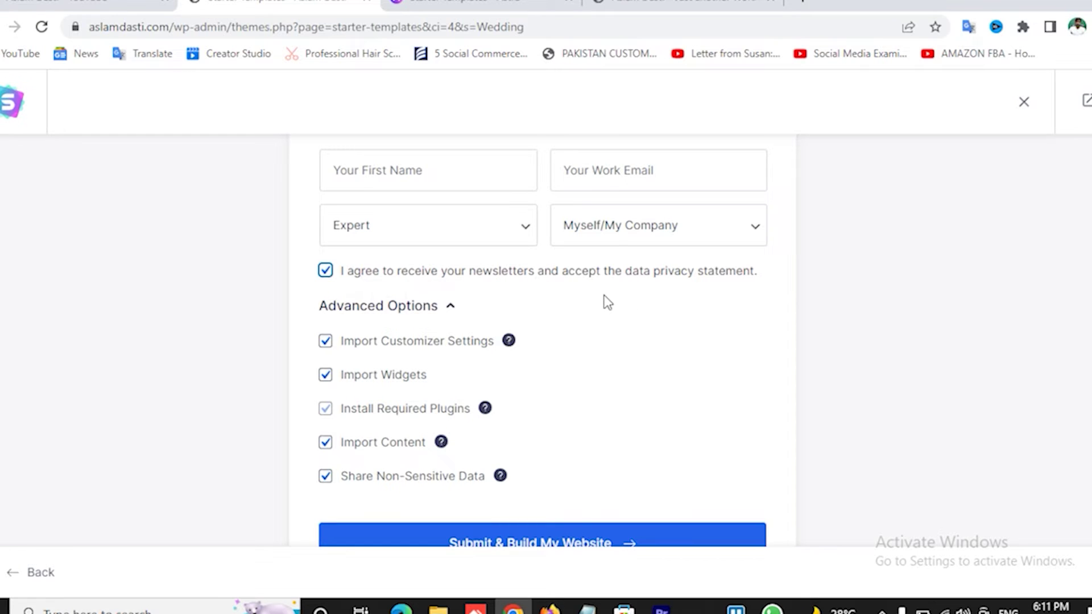
Submit the setup form with all import options enabled to build the website, and view the finished site.
{"action": "scroll", "coordinate": [608, 302], "scroll_direction": "down", "scroll_amount": 1}
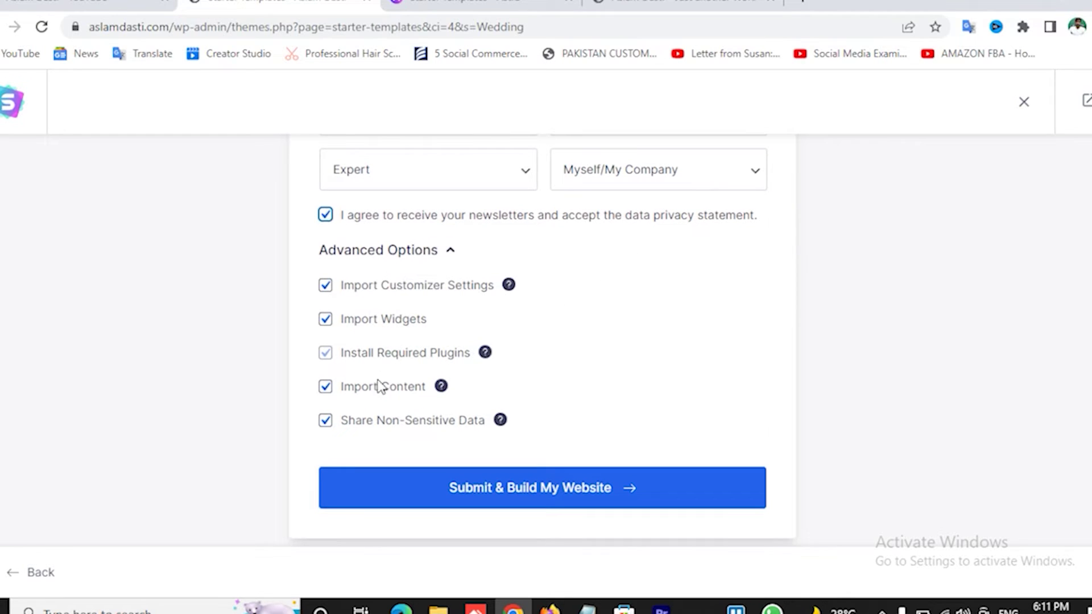
{"action": "left_click", "coordinate": [548, 499]}
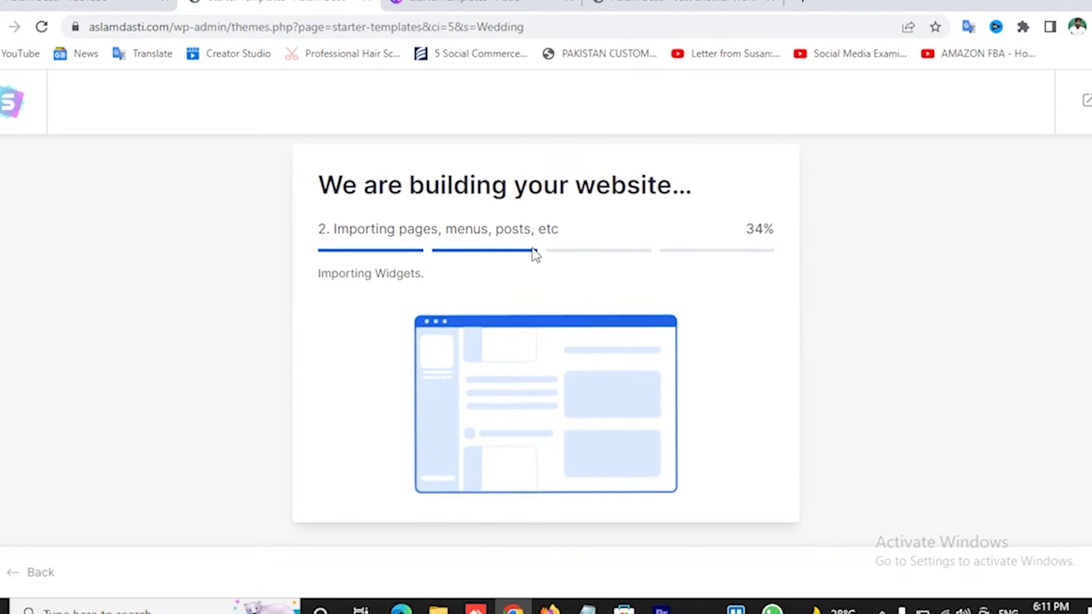
{"action": "left_click", "coordinate": [712, 3]}
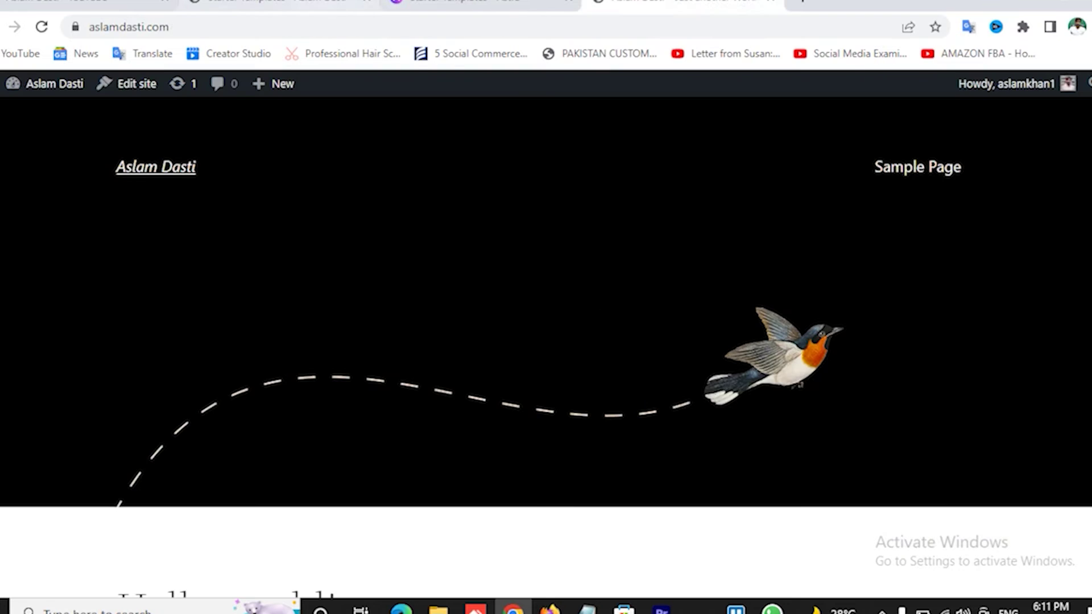
{"action": "left_click", "coordinate": [318, 4]}
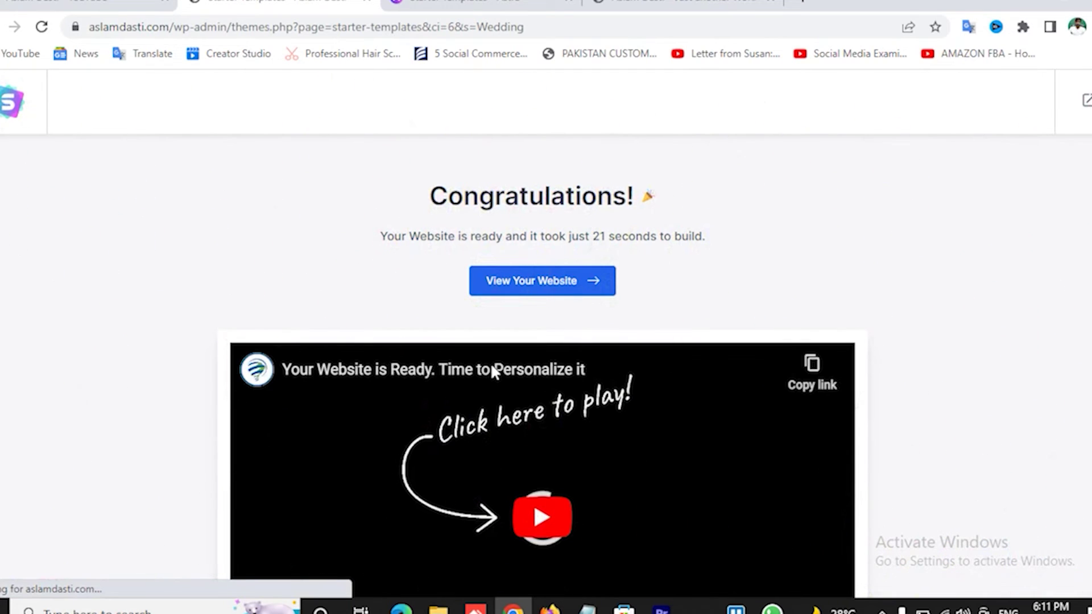
{"action": "left_click", "coordinate": [545, 287]}
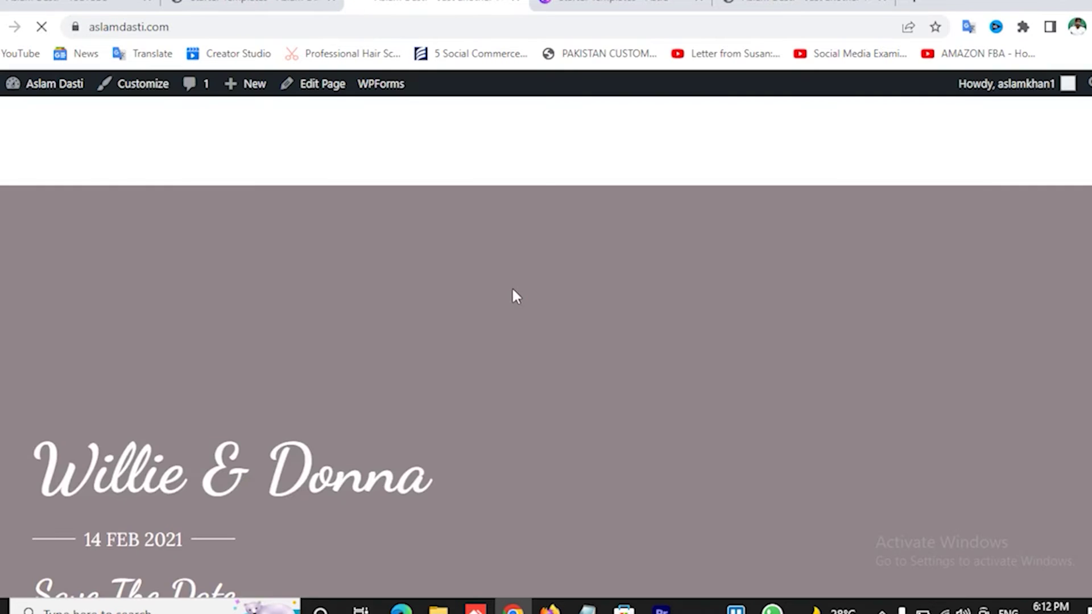
Examine the imported wedding home page from header to footer, including the couple profiles, photo gallery, love story timeline and RSVP form.
{"action": "left_click", "coordinate": [256, 4]}
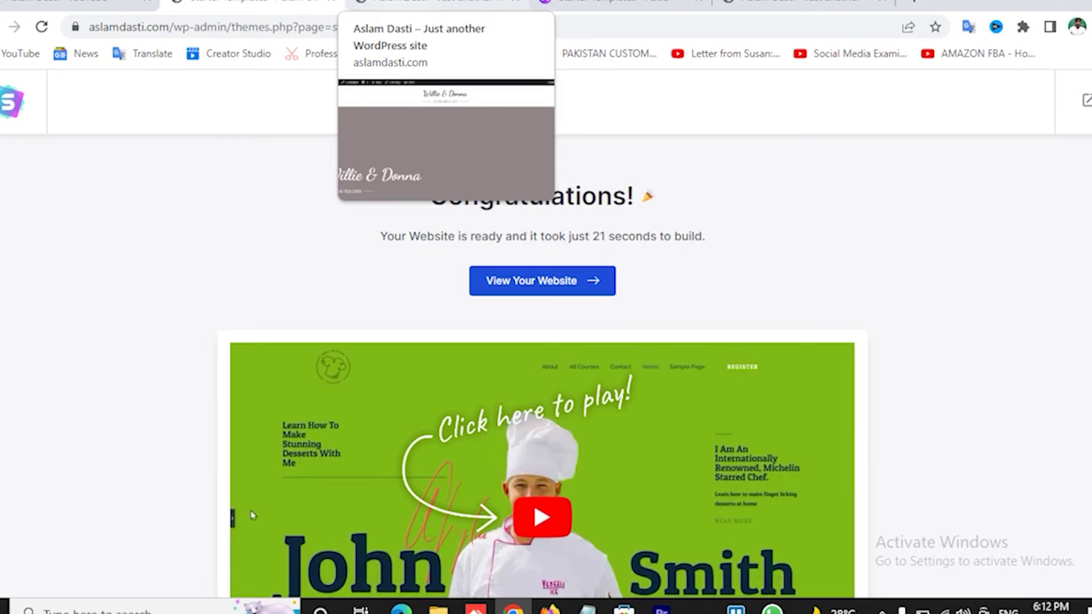
{"action": "left_click", "coordinate": [435, 3]}
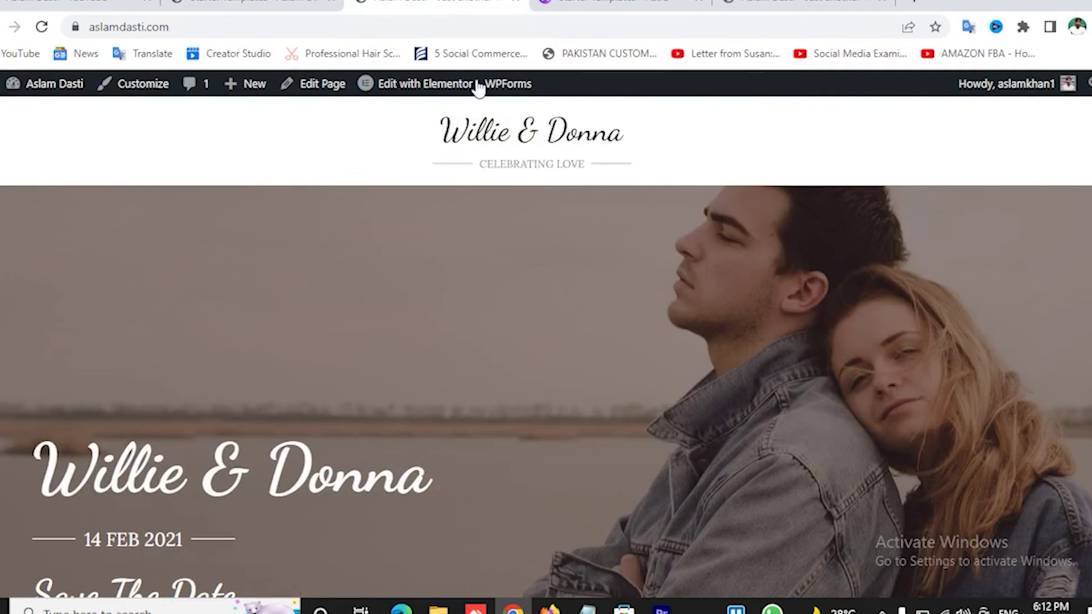
{"action": "scroll", "coordinate": [439, 337], "scroll_direction": "down", "scroll_amount": 10}
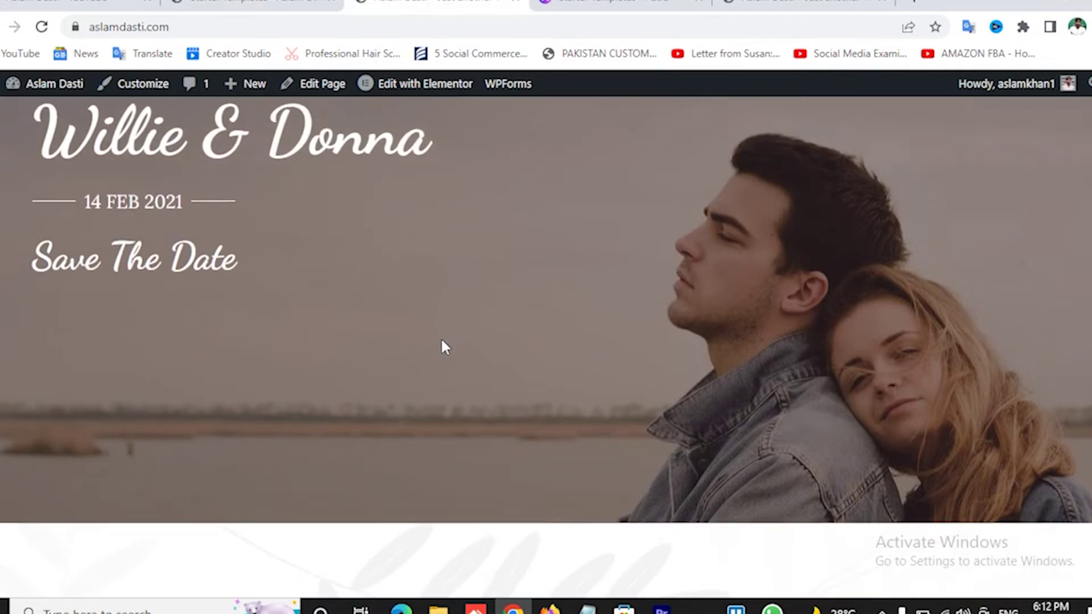
{"action": "scroll", "coordinate": [443, 346], "scroll_direction": "down", "scroll_amount": 8}
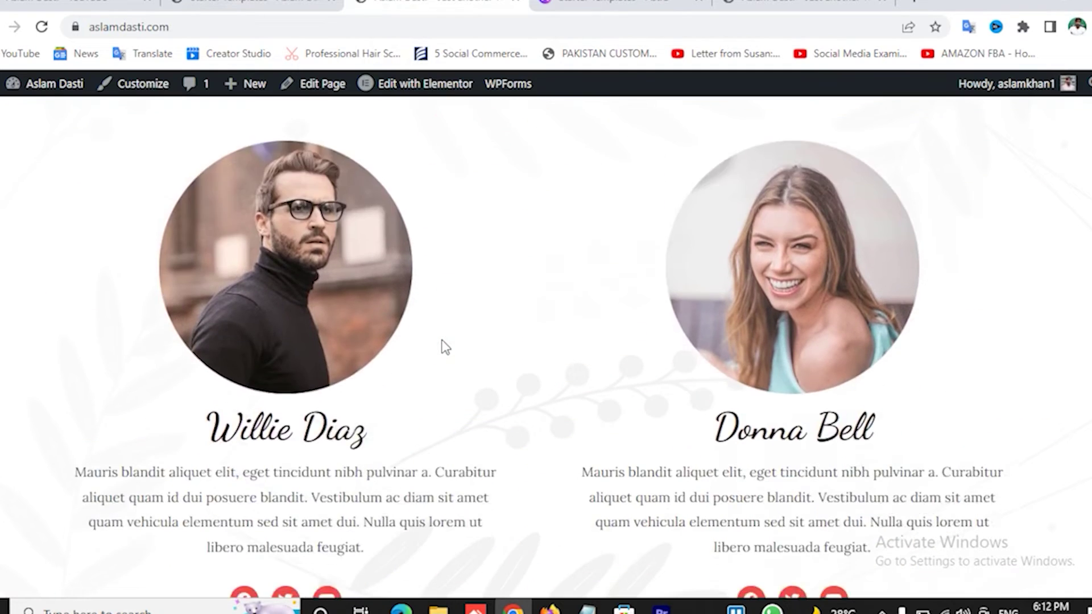
{"action": "scroll", "coordinate": [443, 346], "scroll_direction": "down", "scroll_amount": 10}
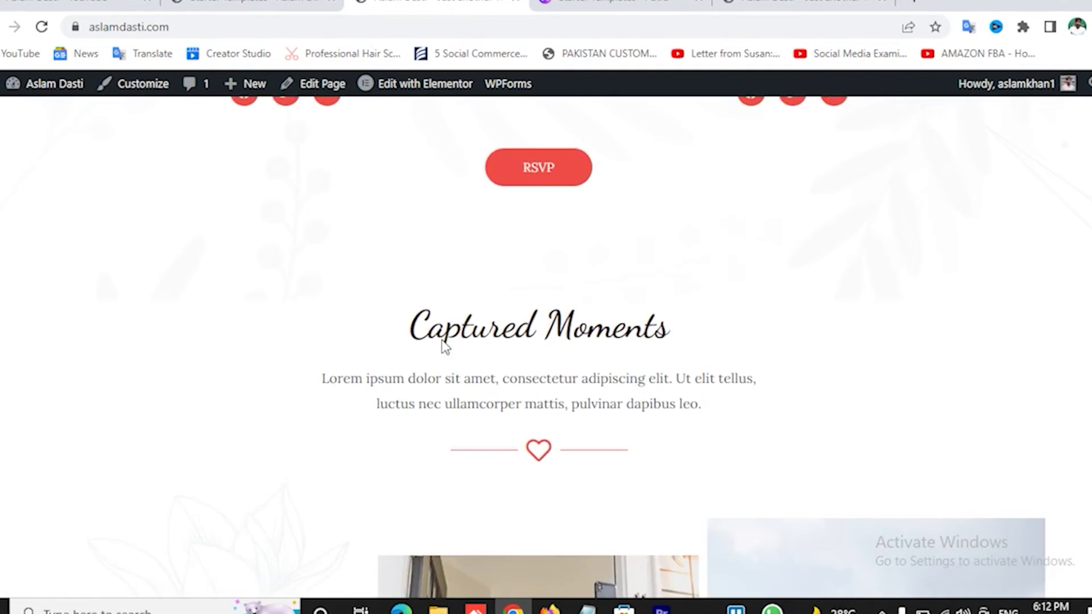
{"action": "scroll", "coordinate": [441, 340], "scroll_direction": "down", "scroll_amount": 6}
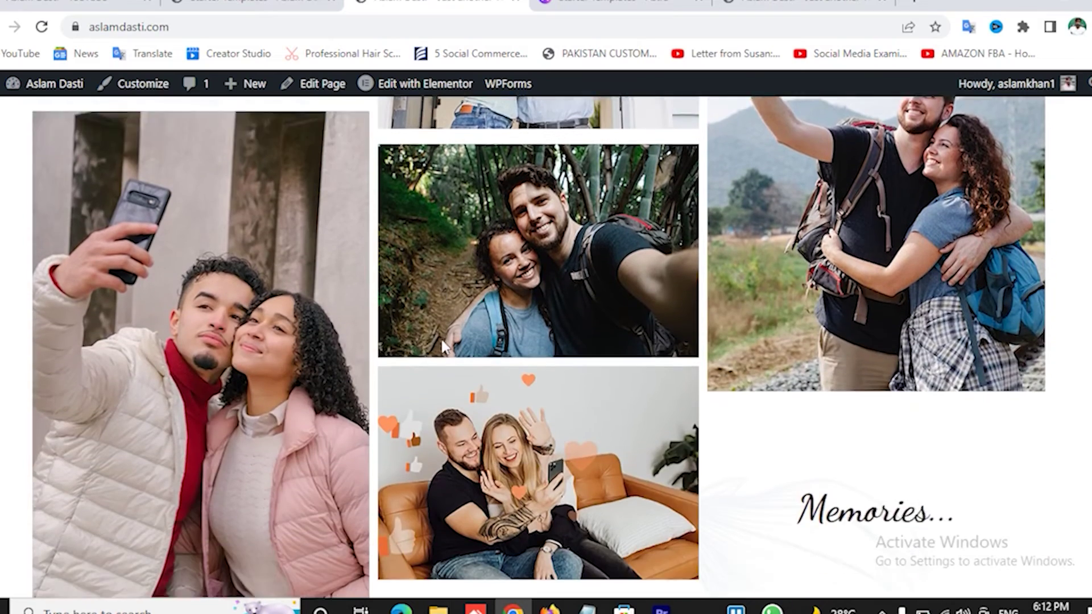
{"action": "scroll", "coordinate": [441, 340], "scroll_direction": "up", "scroll_amount": 5}
{"action": "scroll", "coordinate": [441, 340], "scroll_direction": "up", "scroll_amount": 2}
{"action": "scroll", "coordinate": [441, 337], "scroll_direction": "down", "scroll_amount": 13}
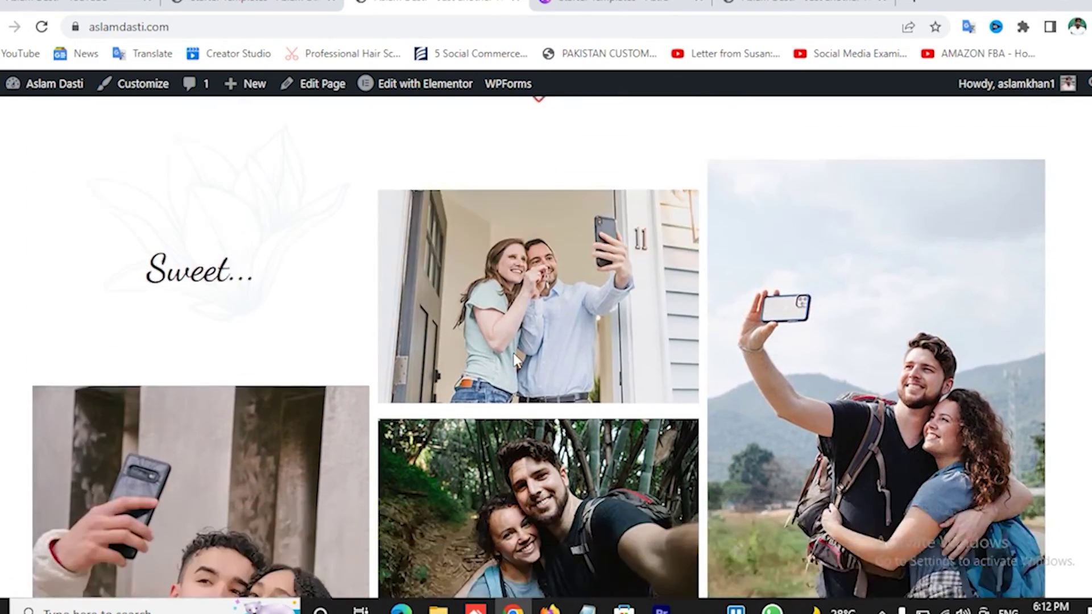
{"action": "scroll", "coordinate": [516, 360], "scroll_direction": "down", "scroll_amount": 13}
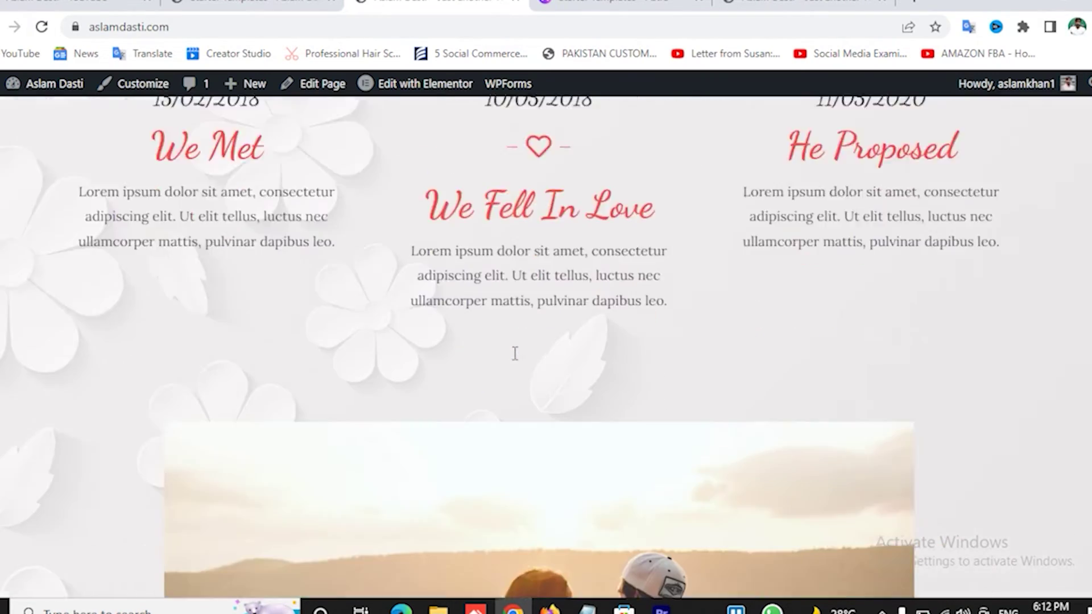
{"action": "scroll", "coordinate": [513, 350], "scroll_direction": "down", "scroll_amount": 10}
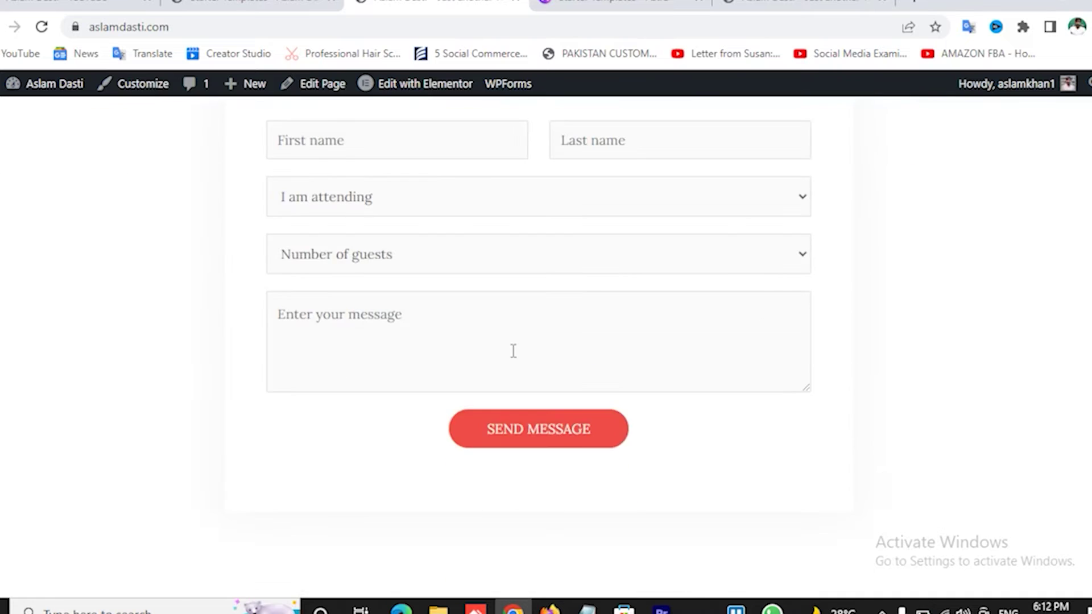
{"action": "scroll", "coordinate": [512, 349], "scroll_direction": "up", "scroll_amount": 20}
{"action": "scroll", "coordinate": [513, 356], "scroll_direction": "down", "scroll_amount": 7}
{"action": "scroll", "coordinate": [512, 356], "scroll_direction": "down", "scroll_amount": 10}
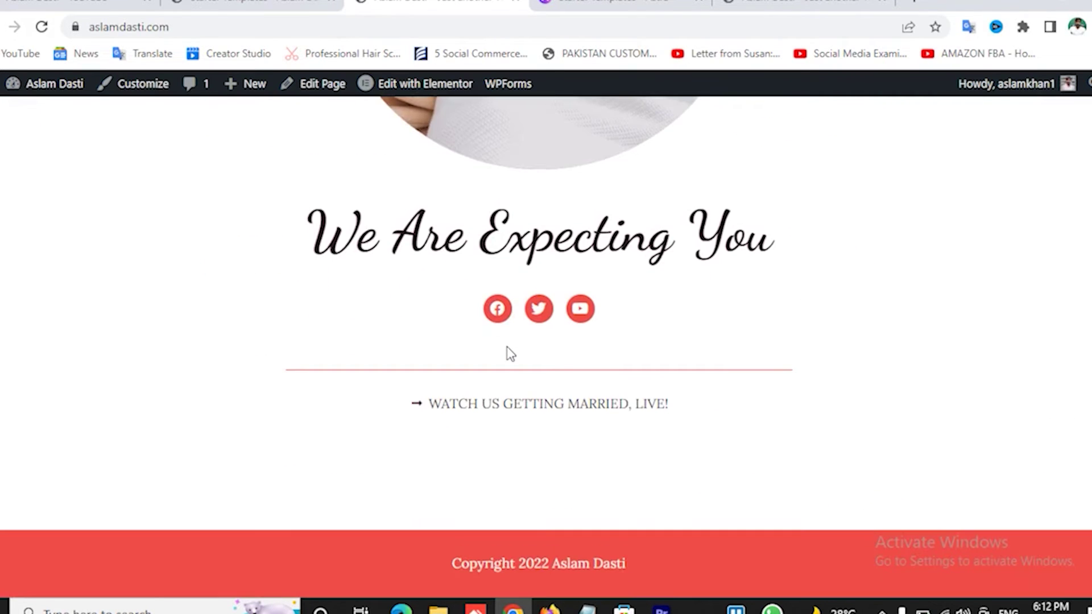
{"action": "scroll", "coordinate": [507, 353], "scroll_direction": "up", "scroll_amount": 12}
{"action": "scroll", "coordinate": [510, 354], "scroll_direction": "down", "scroll_amount": 3}
{"action": "scroll", "coordinate": [510, 350], "scroll_direction": "up", "scroll_amount": 20}
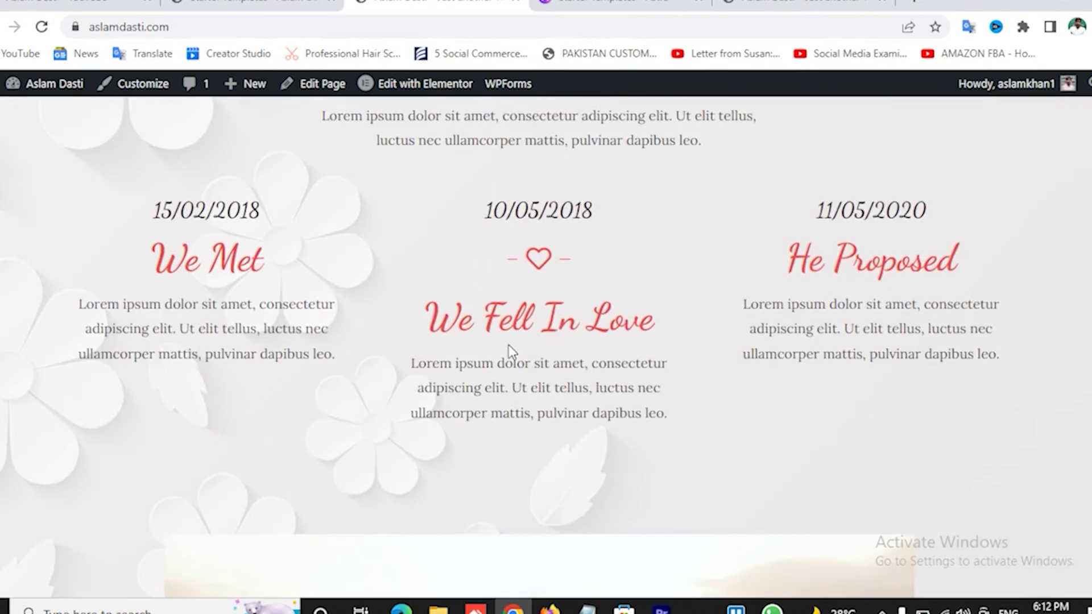
{"action": "scroll", "coordinate": [509, 347], "scroll_direction": "up", "scroll_amount": 15}
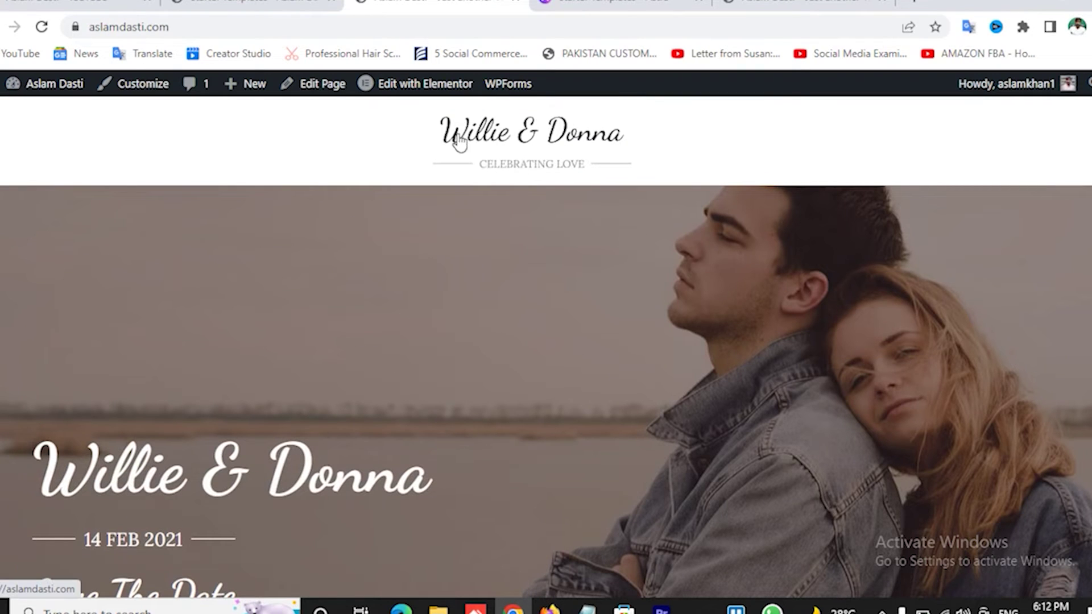
{"action": "mouse_move", "coordinate": [409, 85]}
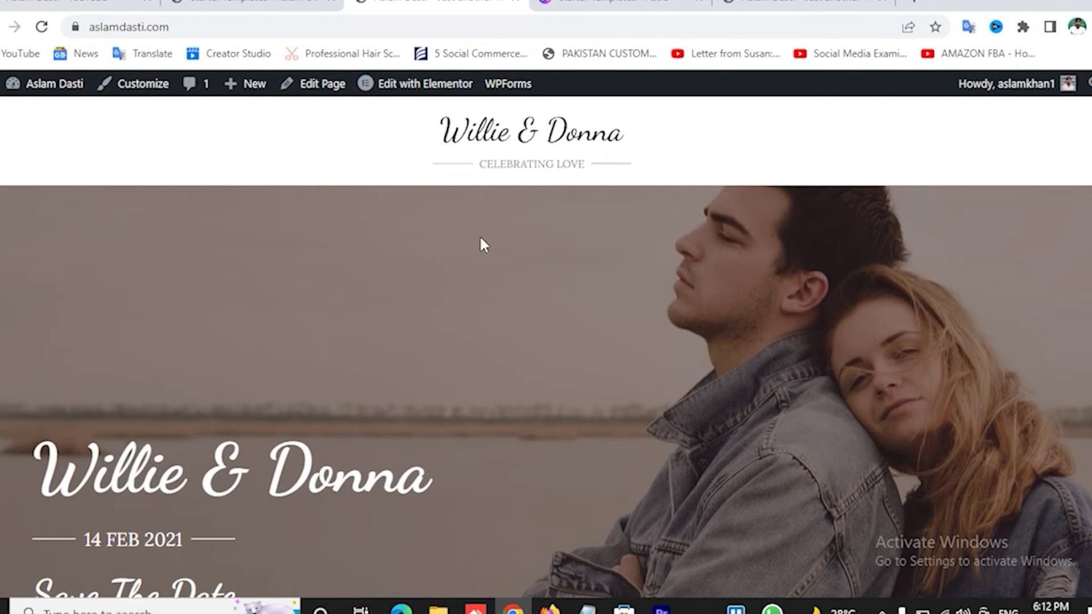
Go from the Starter Templates completion page to the WordPress dashboard by shortening its address to end in /wp-admin/.
{"action": "left_click", "coordinate": [218, 3]}
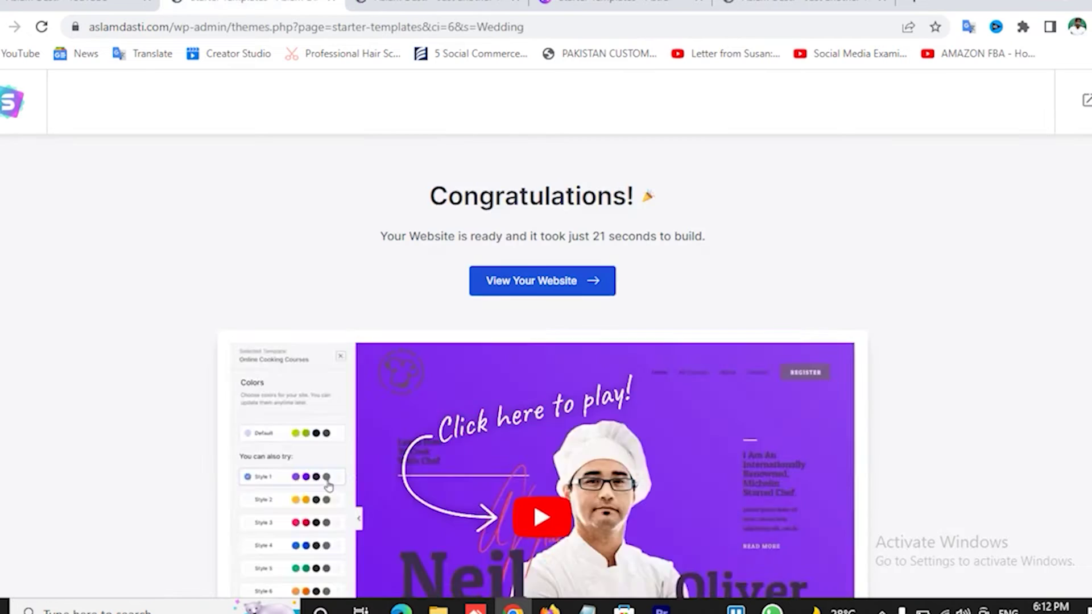
{"action": "left_click_drag", "start_coordinate": [329, 26], "coordinate": [555, 31]}
{"action": "key", "text": "BackSpace"}
{"action": "key", "text": "BackSpace"}
{"action": "key", "text": "BackSpace"}
{"action": "key", "text": "BackSpace"}
{"action": "key", "text": "BackSpace"}
{"action": "key", "text": "BackSpace"}
{"action": "key", "text": "BackSpace"}
{"action": "key", "text": "BackSpace"}
{"action": "key", "text": "BackSpace"}
{"action": "key", "text": "BackSpace"}
{"action": "key", "text": "BackSpace"}
{"action": "key", "text": "BackSpace"}
{"action": "key", "text": "BackSpace"}
{"action": "key", "text": "BackSpace"}
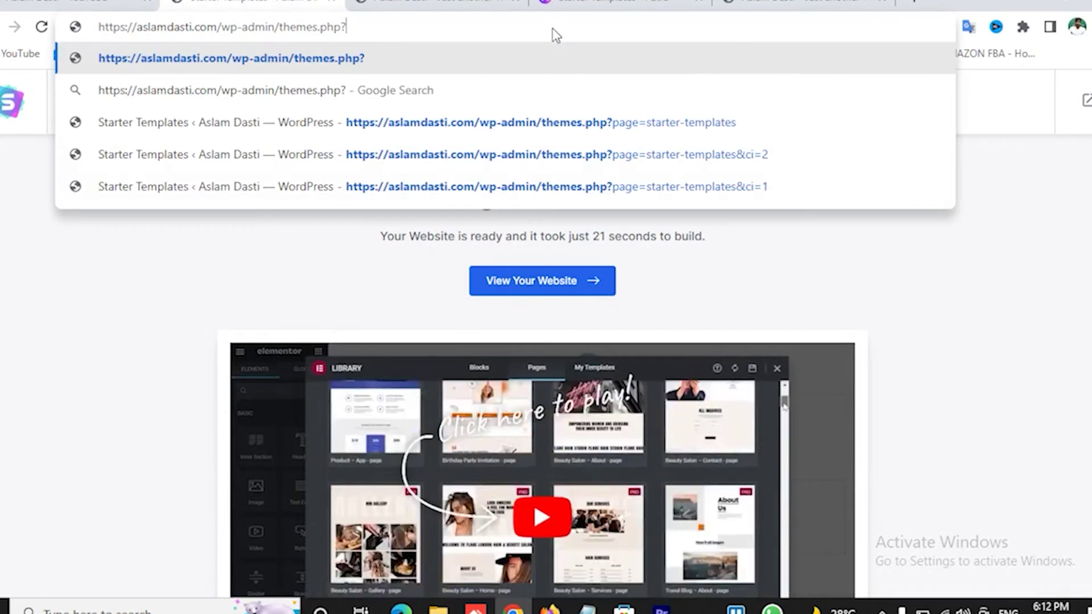
{"action": "key", "text": "BackSpace"}
{"action": "key", "text": "BackSpace"}
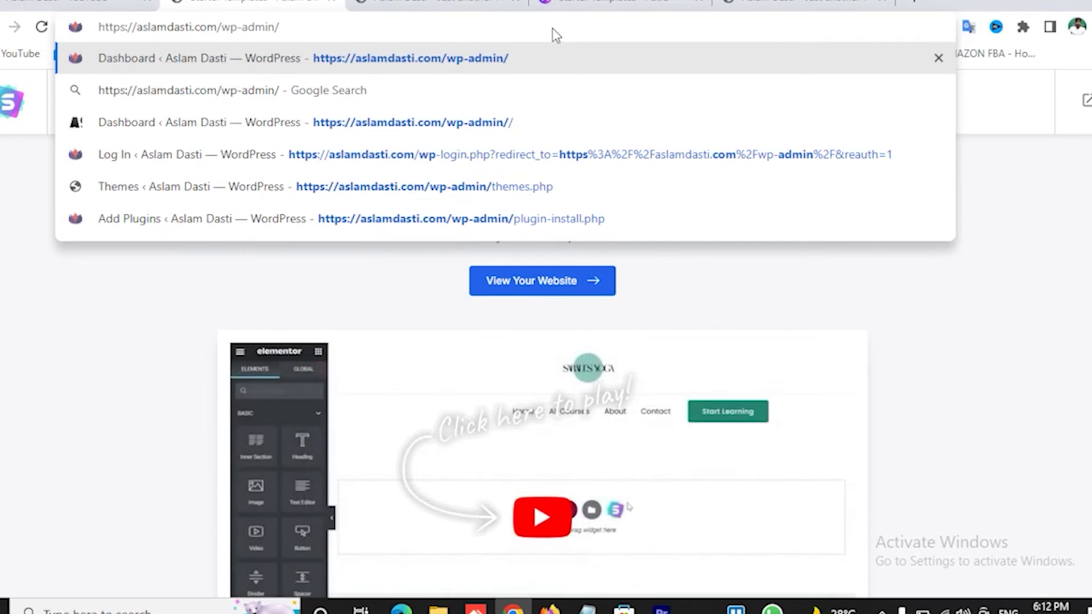
{"action": "key", "text": "Return"}
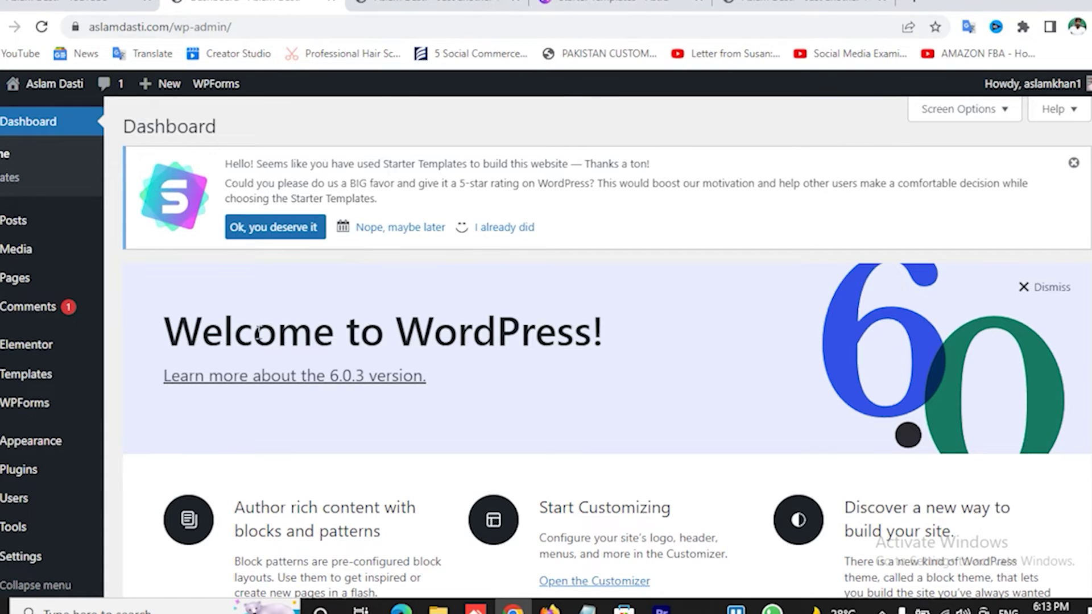
Open the theme Customizer, glance at the Global options, and open the Header Builder's Site Title & Logo settings.
{"action": "mouse_move", "coordinate": [67, 444]}
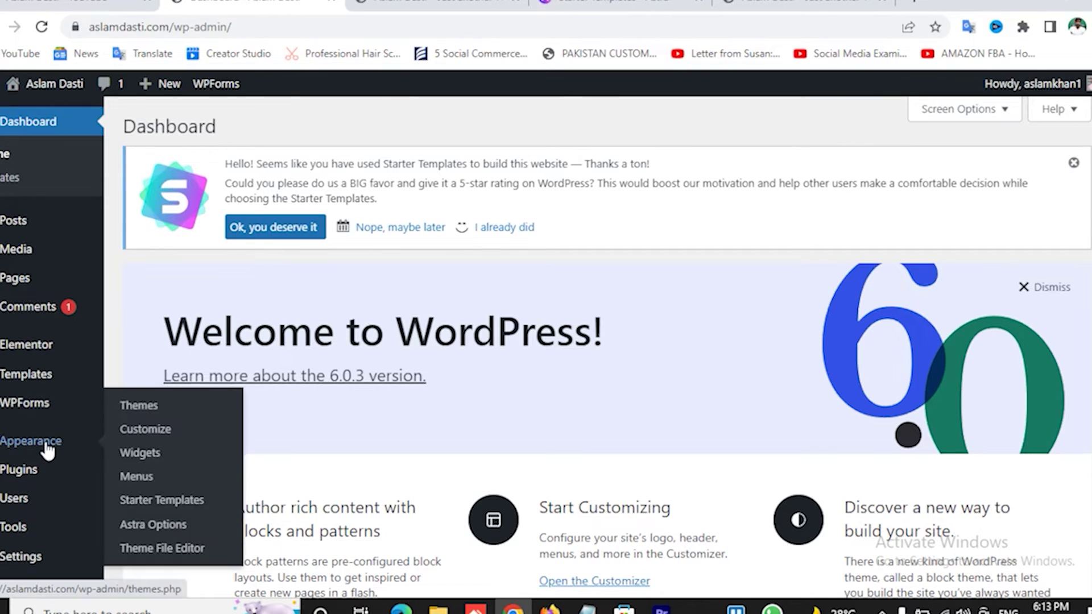
{"action": "left_click", "coordinate": [148, 431]}
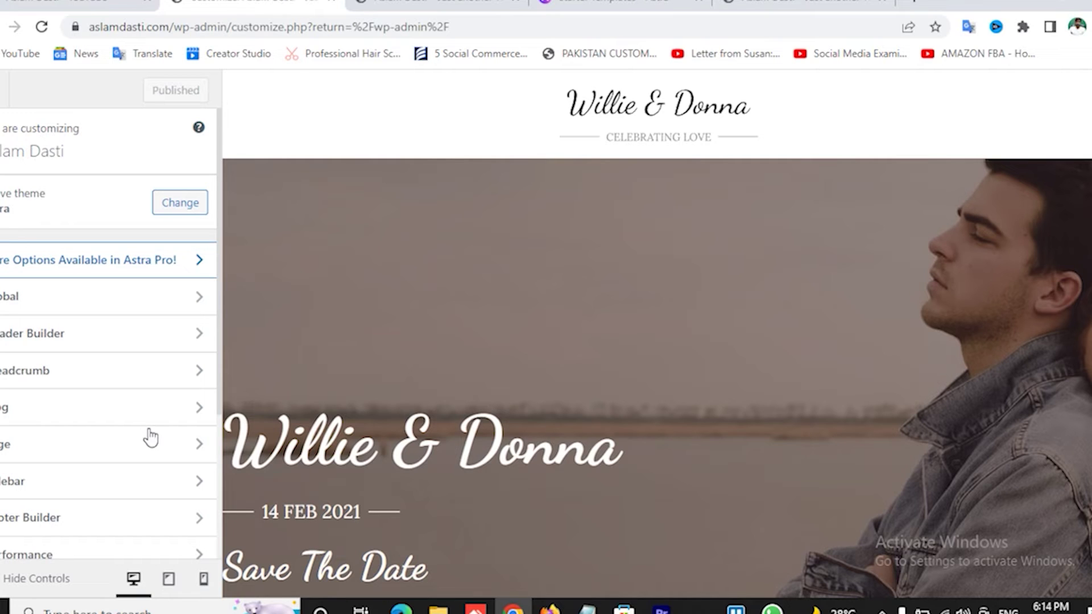
{"action": "left_click", "coordinate": [166, 310]}
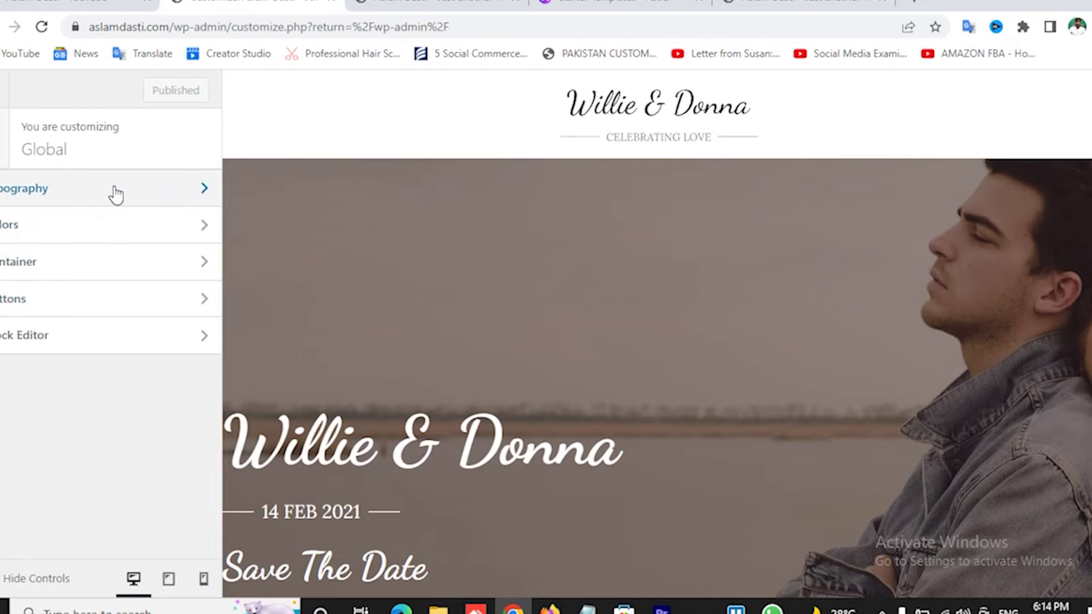
{"action": "left_click", "coordinate": [2, 158]}
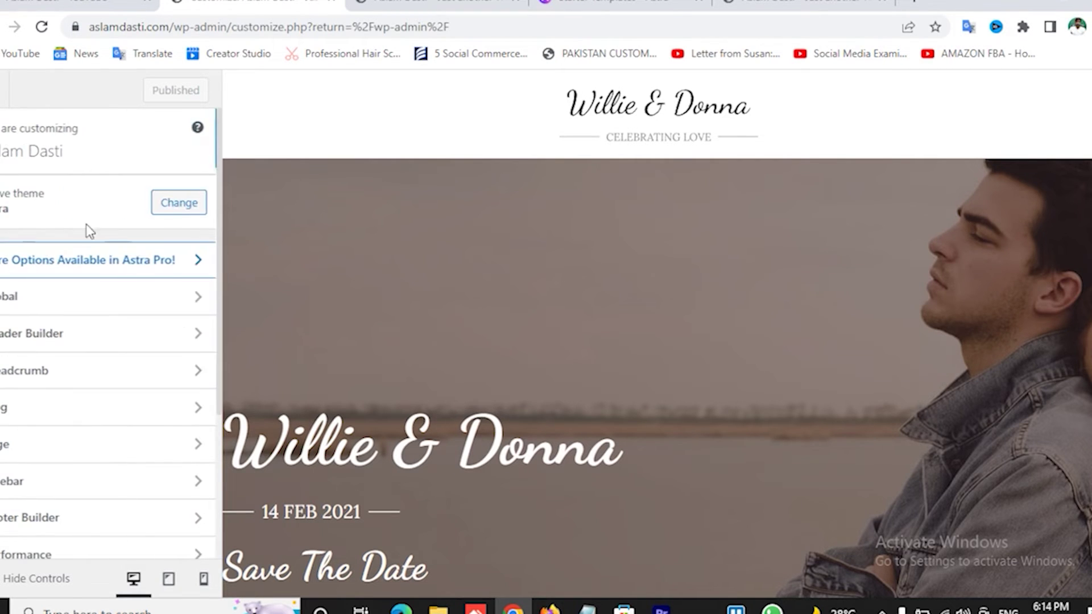
{"action": "left_click", "coordinate": [112, 340]}
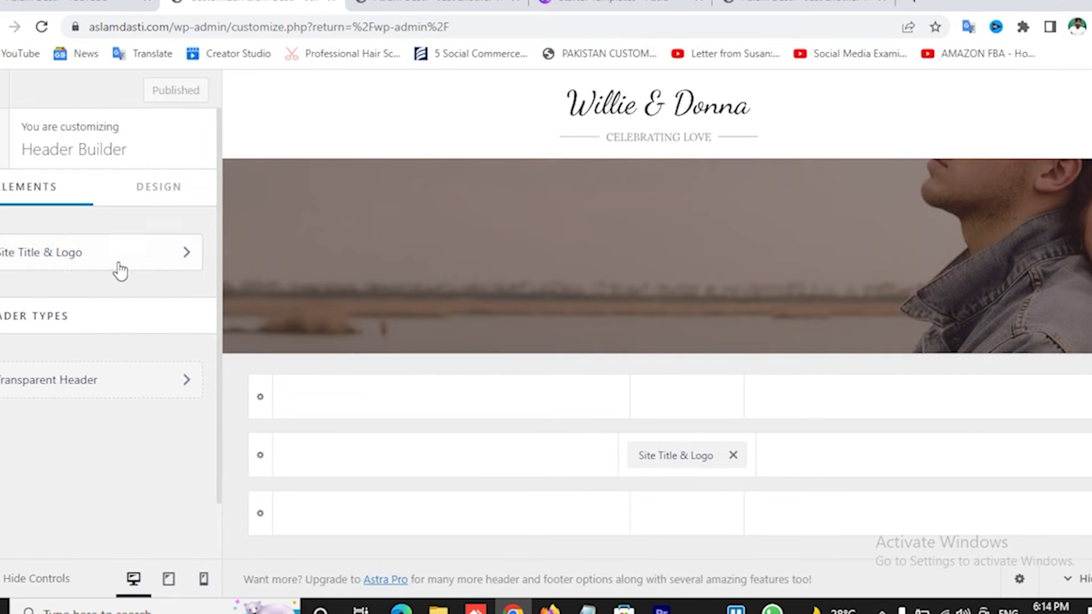
{"action": "left_click", "coordinate": [115, 264]}
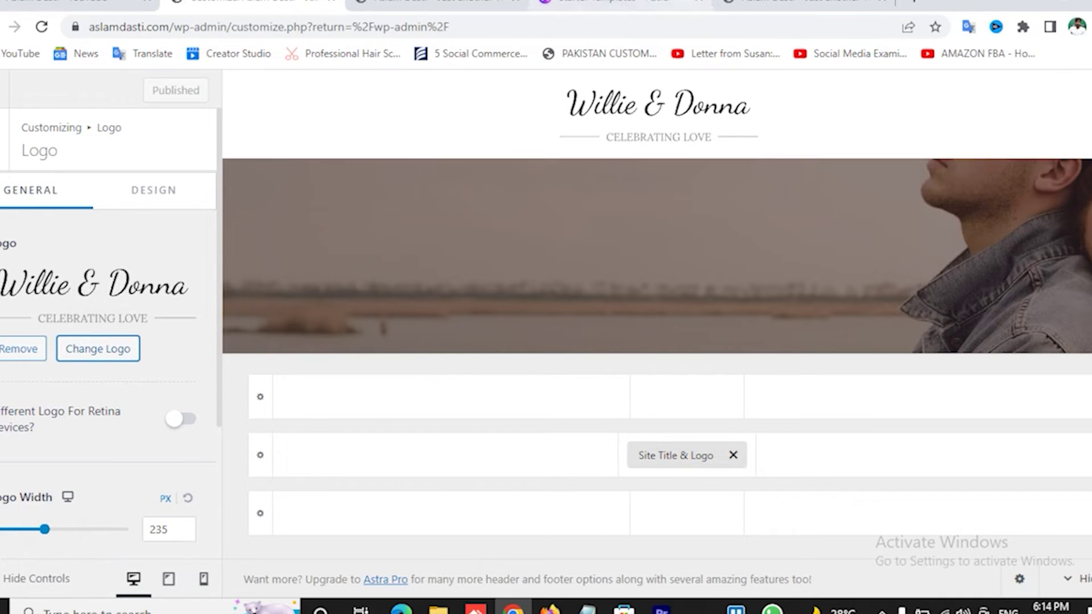
Open the logo-making sites logomakr.com and cooltext.com in separate new browser tabs.
{"action": "left_click", "coordinate": [915, 5]}
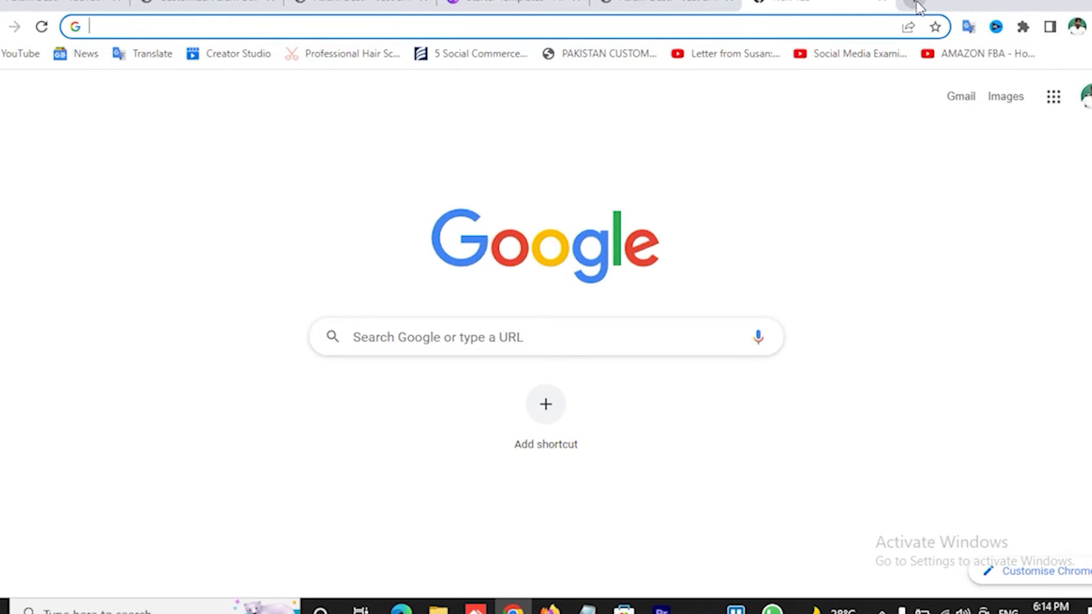
{"action": "type", "text": "logo"}
{"action": "key", "text": "Right"}
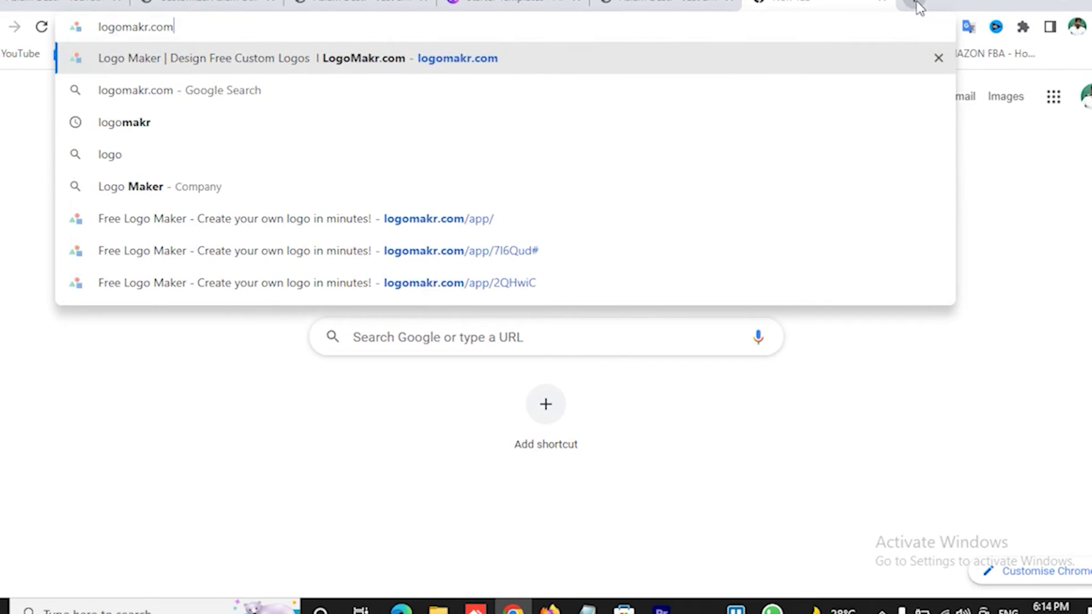
{"action": "key", "text": "Return"}
{"action": "left_click", "coordinate": [918, 1]}
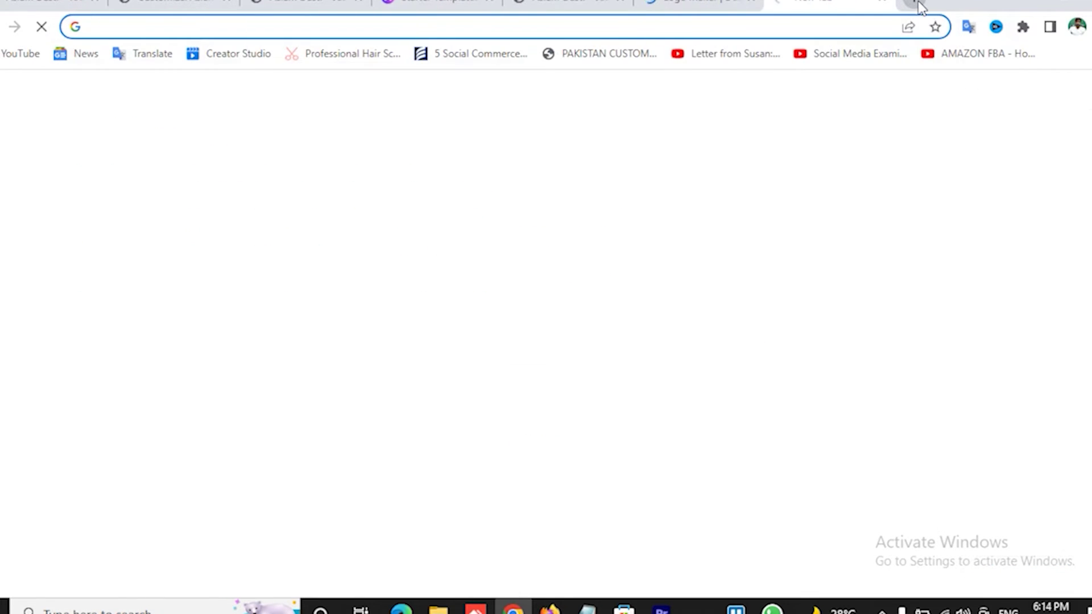
{"action": "type", "text": "cooltext."}
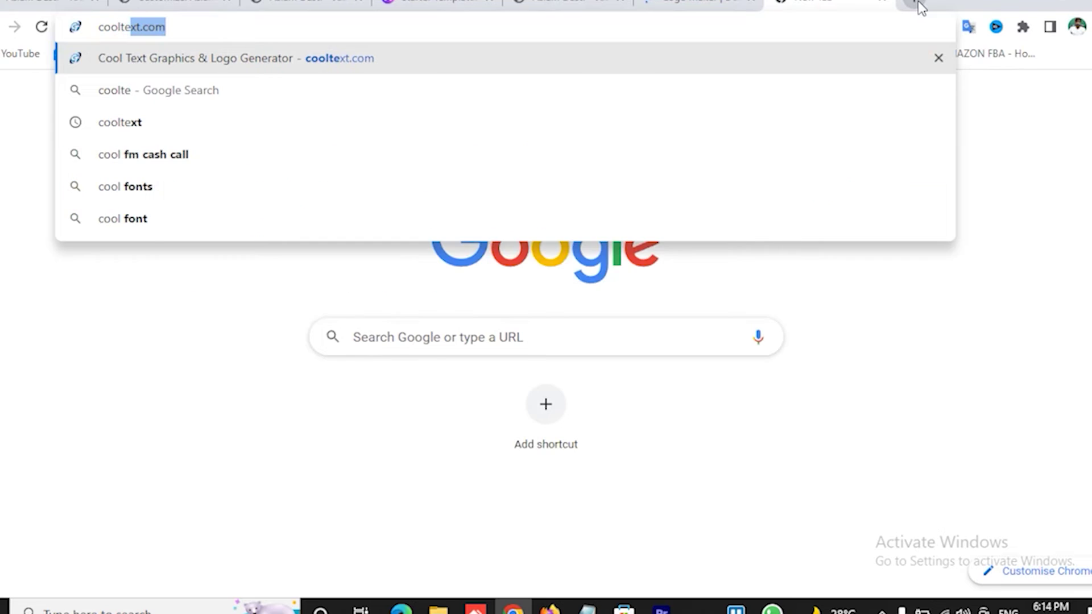
{"action": "key", "text": "Return"}
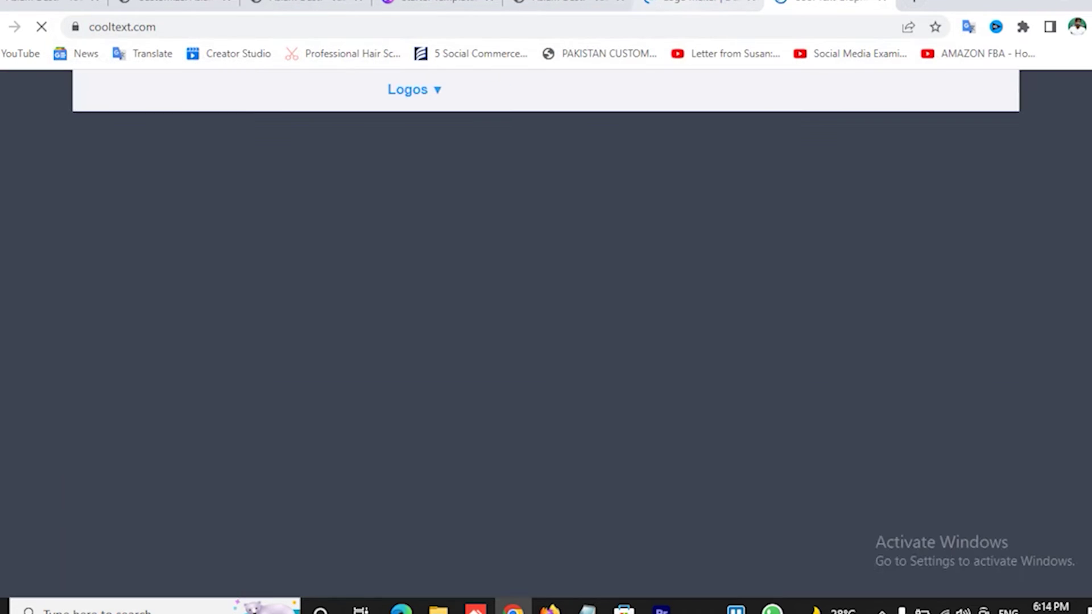
Start a design on LogoMakr and resume the previously saved work in its editor.
{"action": "left_click", "coordinate": [705, 5]}
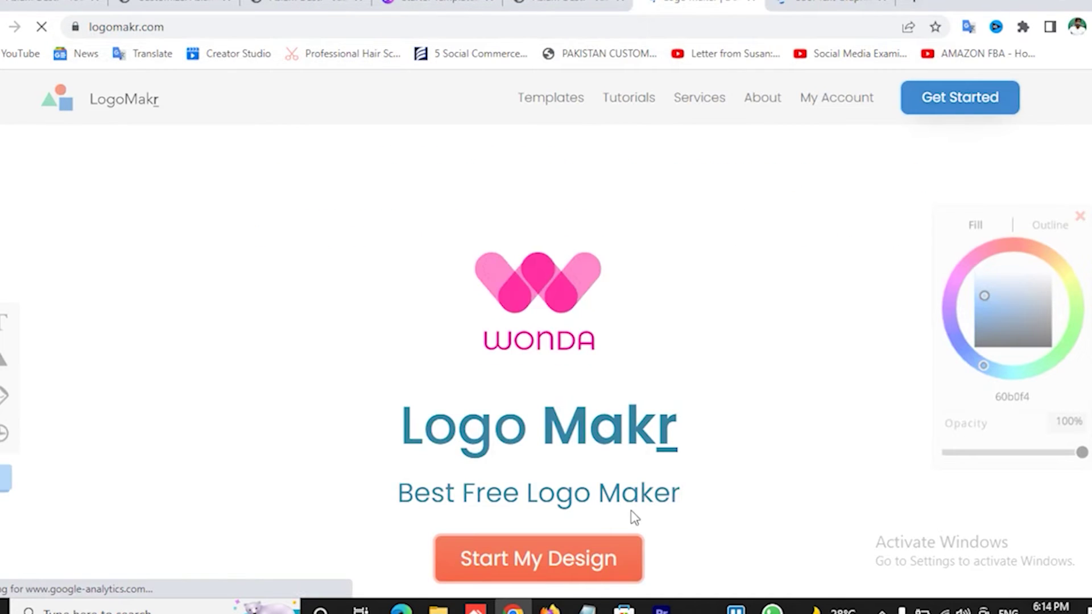
{"action": "left_click", "coordinate": [569, 560]}
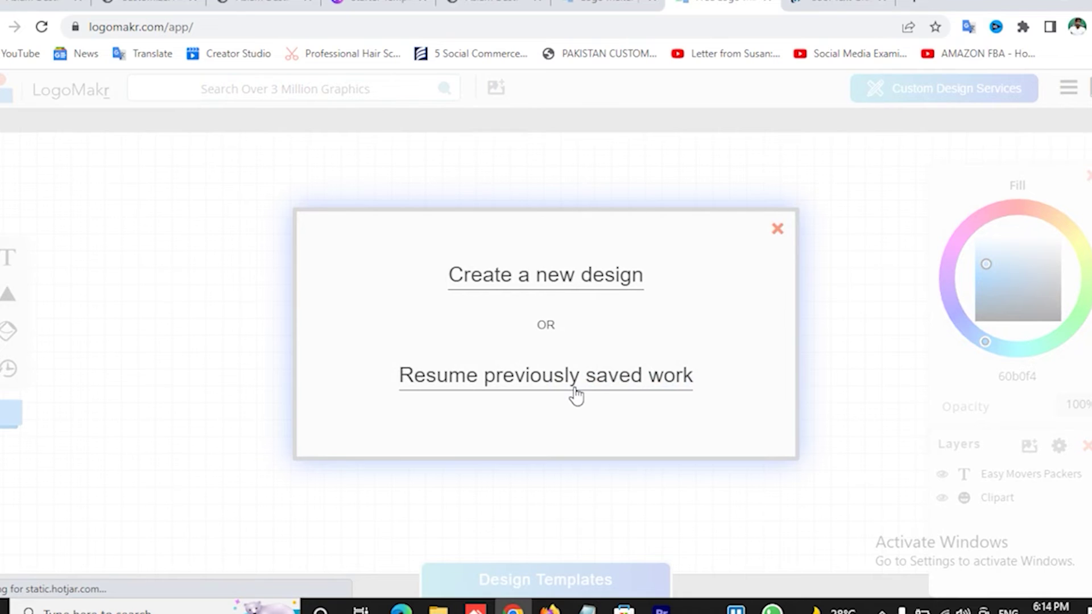
{"action": "left_click", "coordinate": [575, 387]}
{"action": "left_click", "coordinate": [575, 395]}
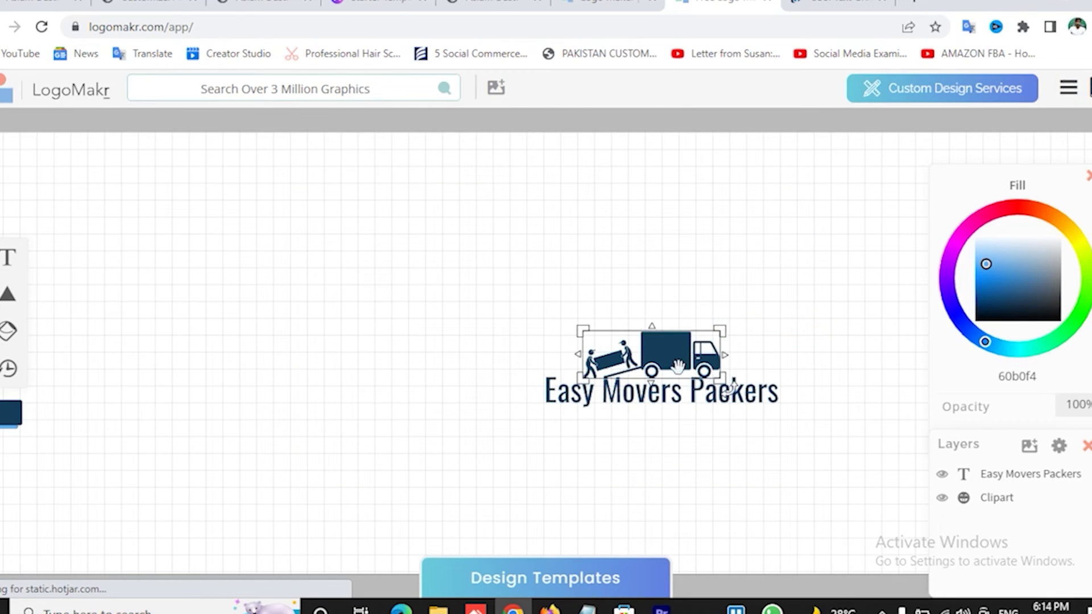
Replace the logo text "Easy Movers Packers" with "Mr. & Mrs" followed by the couple's surname.
{"action": "left_click", "coordinate": [591, 393]}
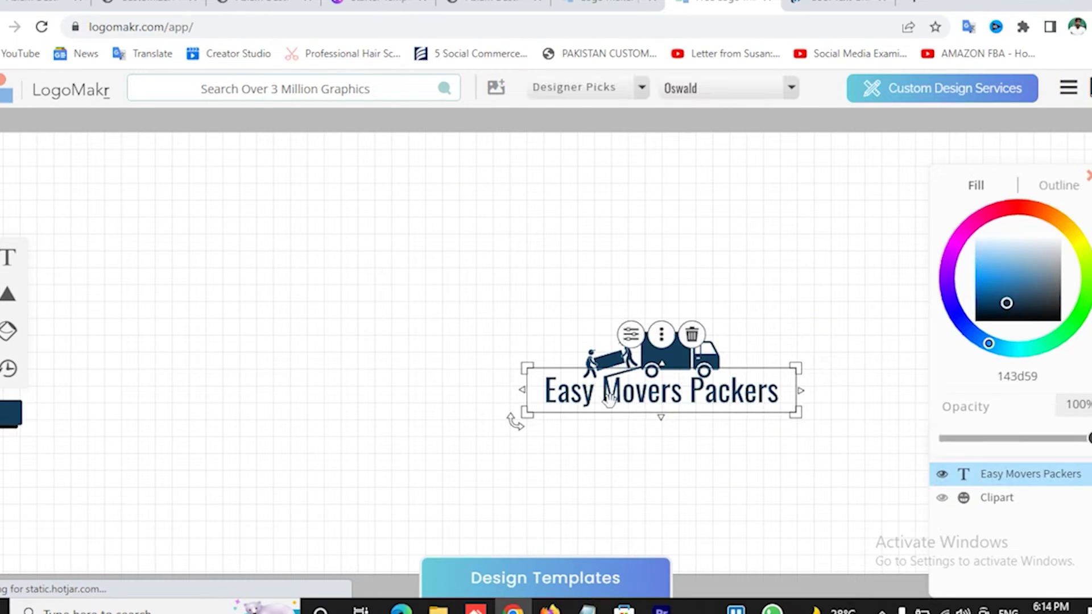
{"action": "double_click", "coordinate": [617, 397]}
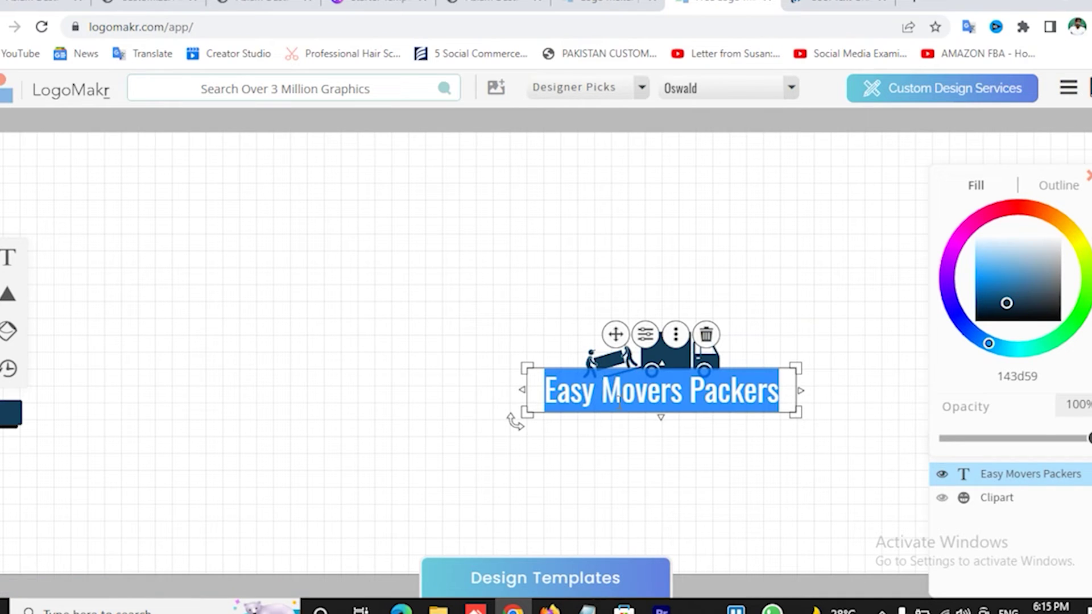
{"action": "type", "text": "mr"}
{"action": "key", "text": "BackSpace"}
{"action": "key", "text": "BackSpace"}
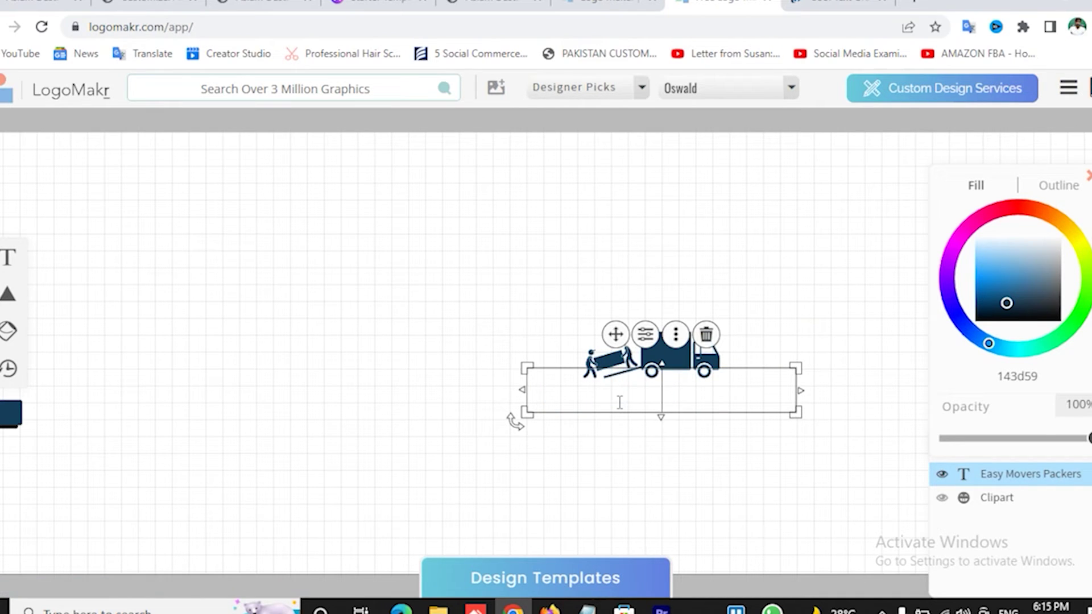
{"action": "type", "text": "Mr."}
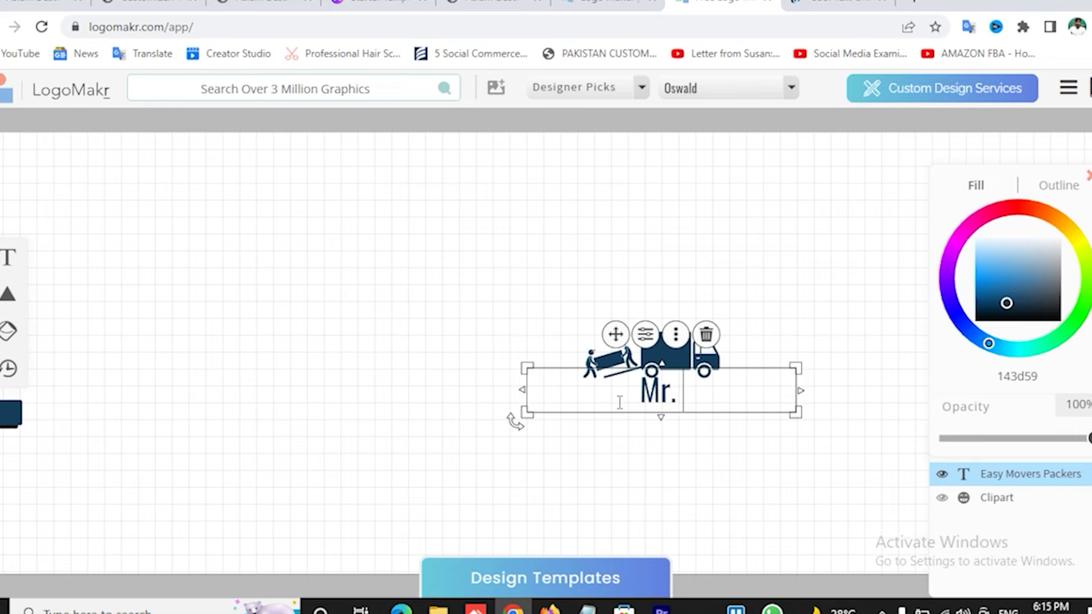
{"action": "type", "text": "& M"}
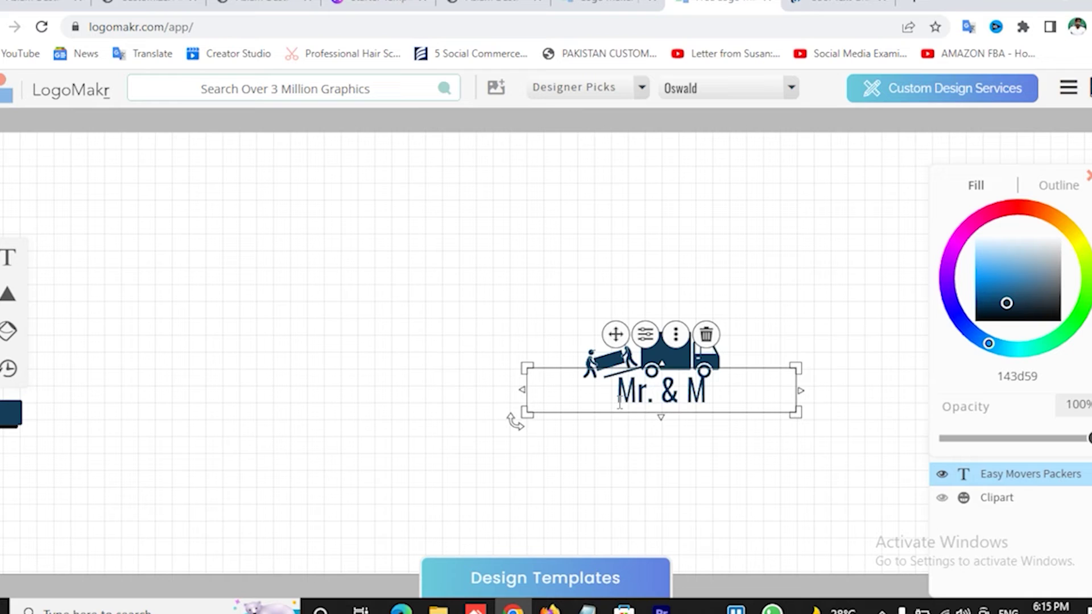
{"action": "type", "text": "rs"}
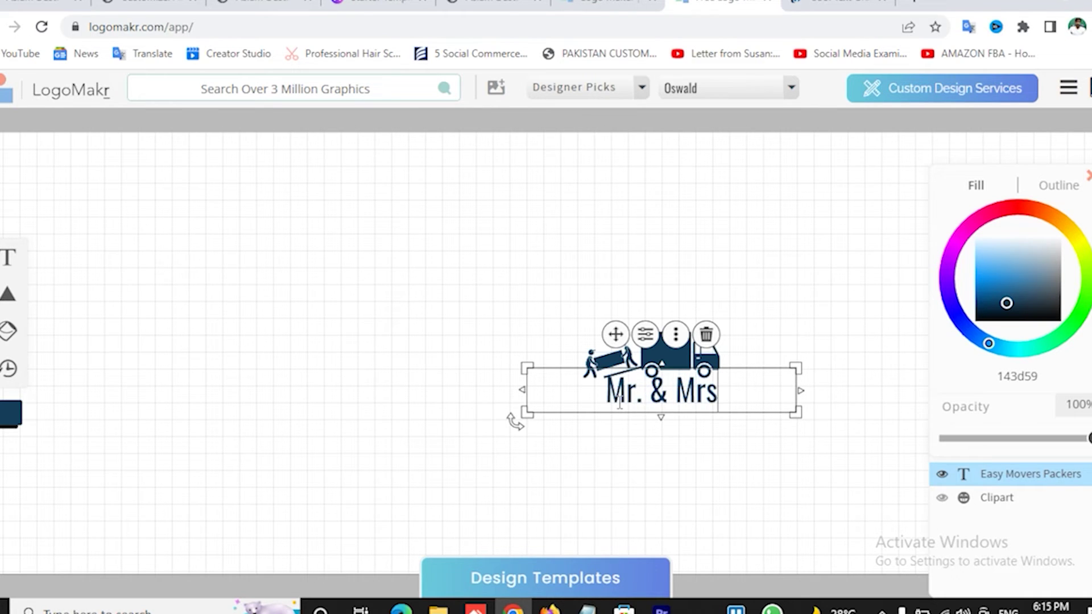
{"action": "type", "text": " Aslam"}
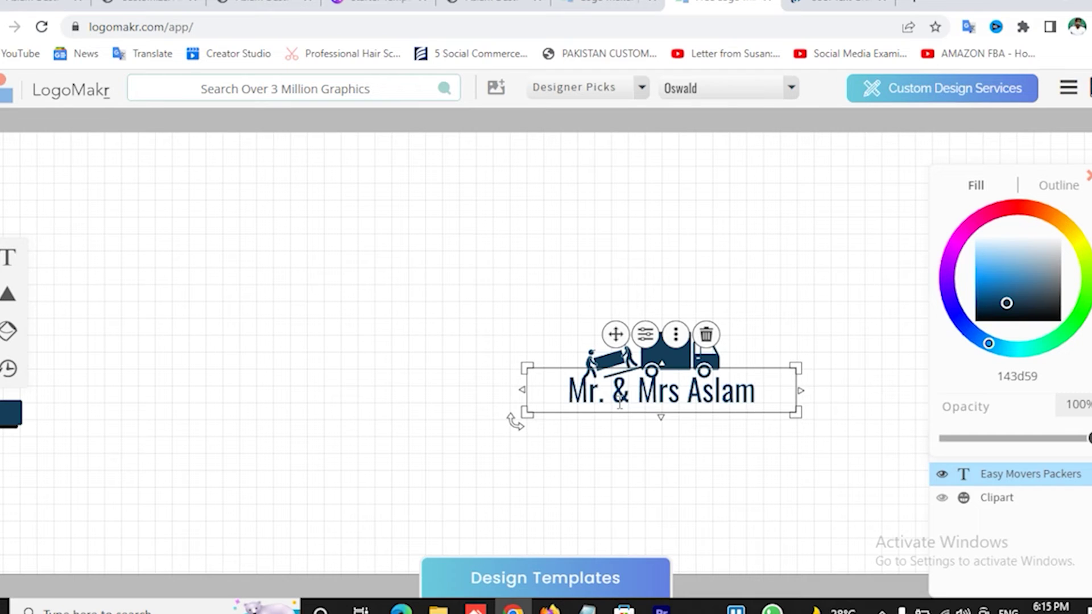
{"action": "key", "text": "BackSpace"}
Replace the moving-truck clipart with the solid groom-and-bride couple graphic found by searching for "wedding".
{"action": "left_click", "coordinate": [684, 361]}
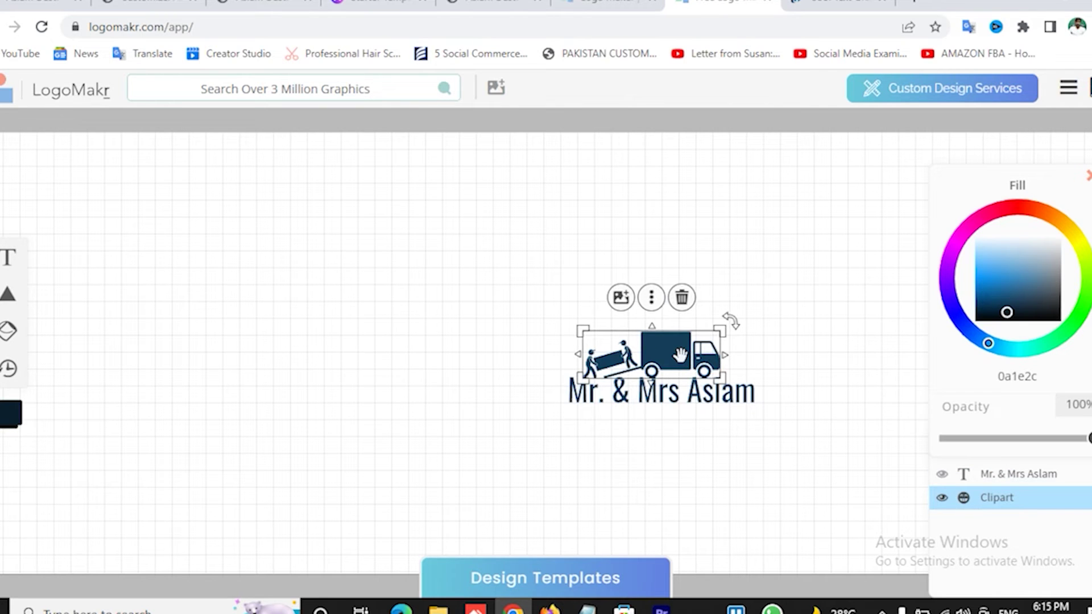
{"action": "key", "text": "Delete"}
{"action": "left_click", "coordinate": [263, 89]}
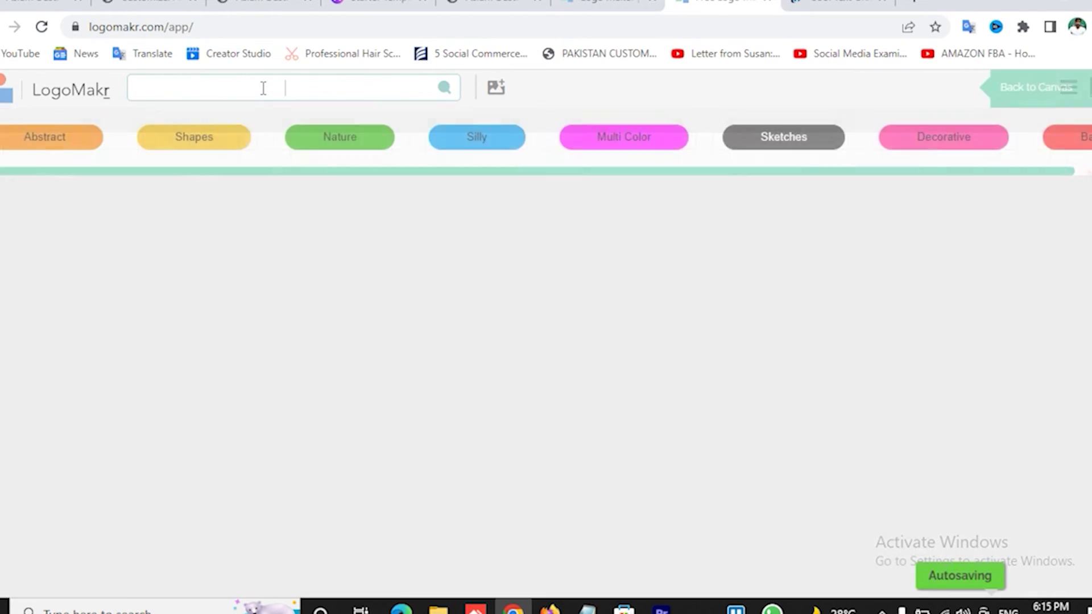
{"action": "type", "text": "sd"}
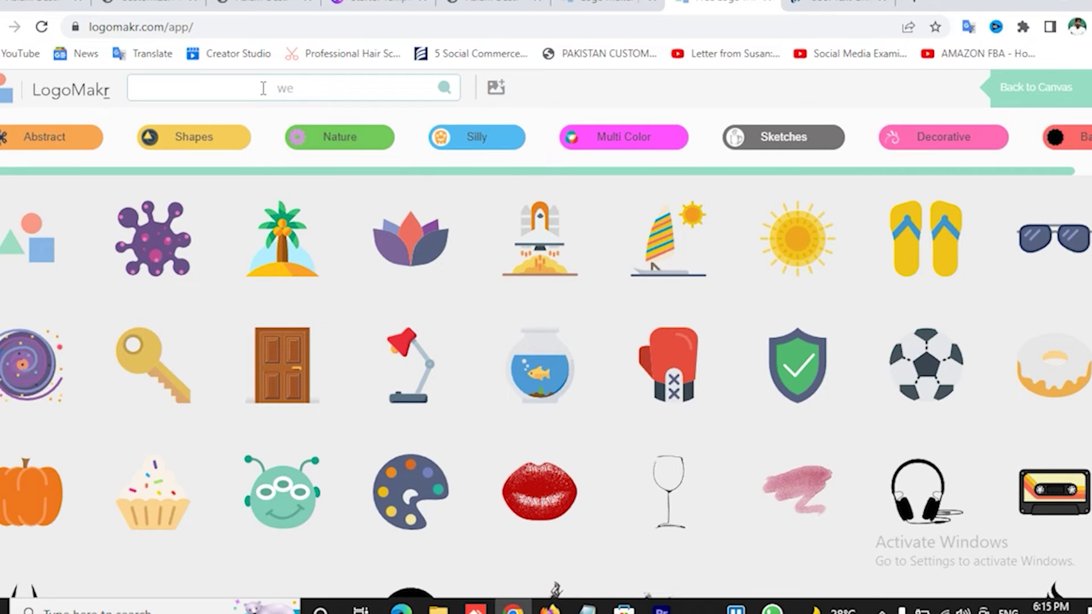
{"action": "type", "text": "ding"}
{"action": "key", "text": "BackSpace"}
{"action": "key", "text": "BackSpace"}
{"action": "type", "text": "ding"}
{"action": "key", "text": "Return"}
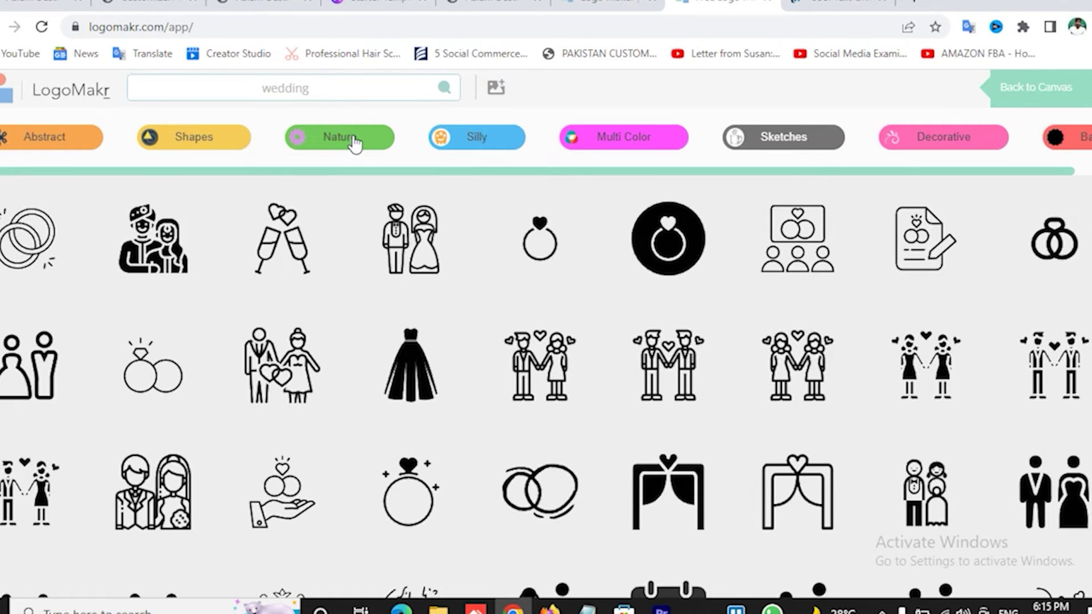
{"action": "left_click", "coordinate": [160, 249]}
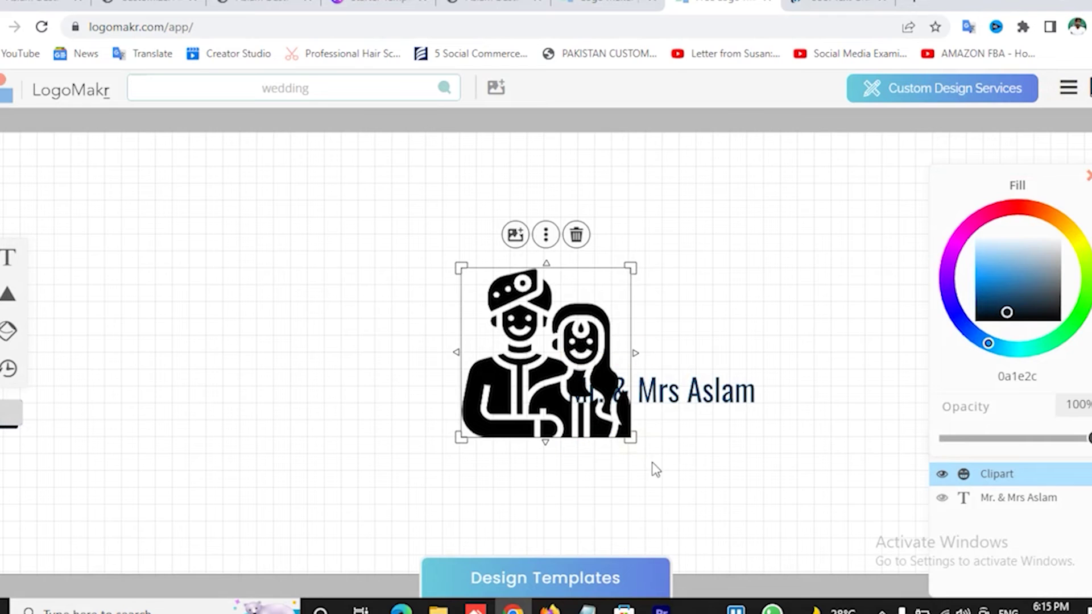
Shrink the couple clipart to fit just before the text and recolour it 143d59 to match the lettering.
{"action": "left_click_drag", "start_coordinate": [630, 438], "coordinate": [537, 377]}
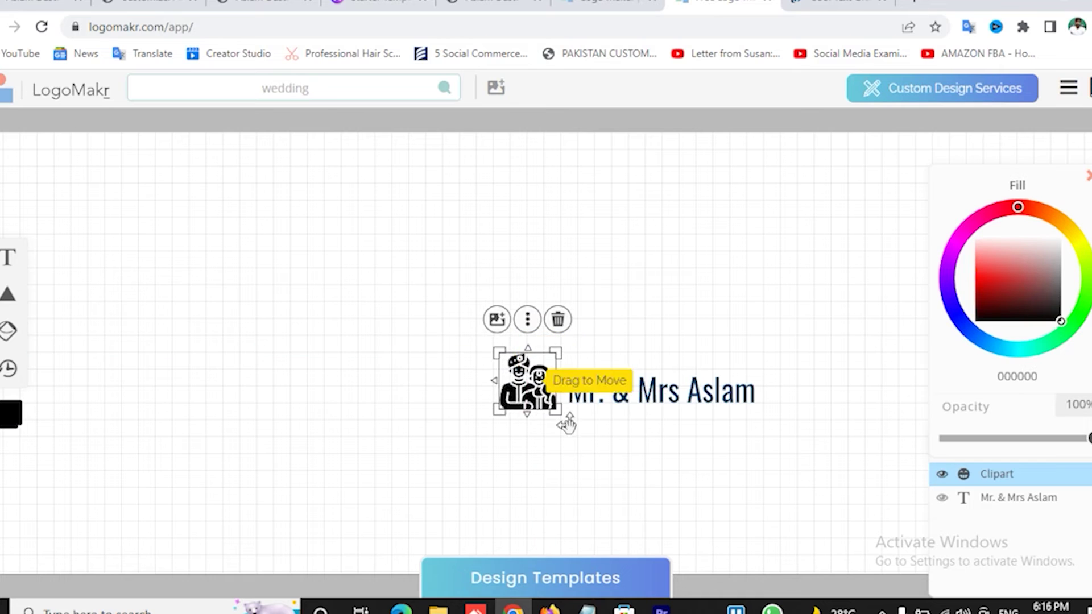
{"action": "left_click", "coordinate": [648, 409]}
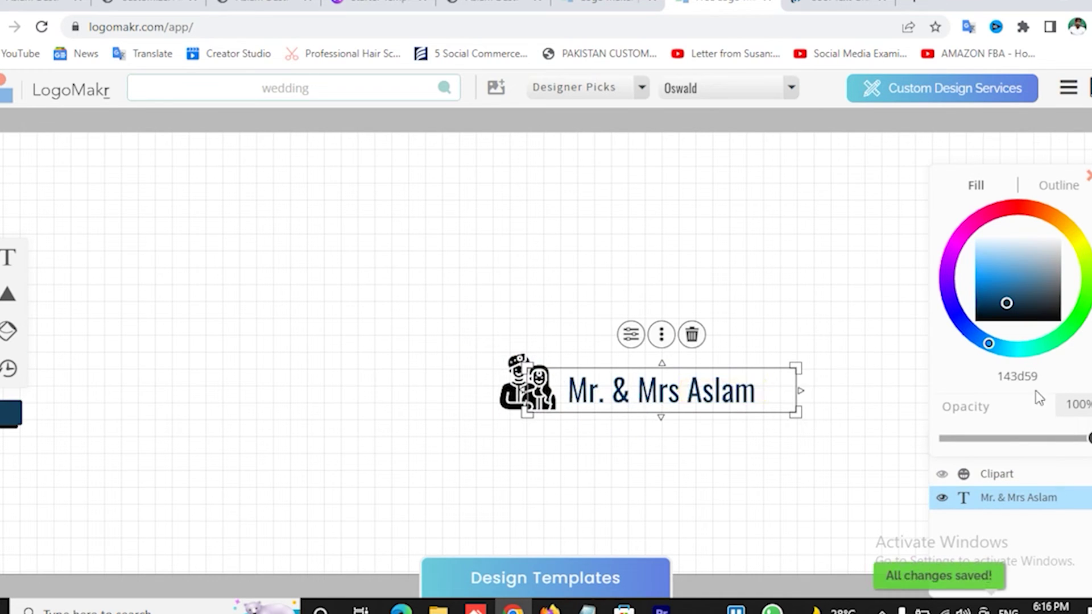
{"action": "left_click_drag", "start_coordinate": [999, 376], "coordinate": [1038, 375]}
{"action": "key", "text": "ctrl+c"}
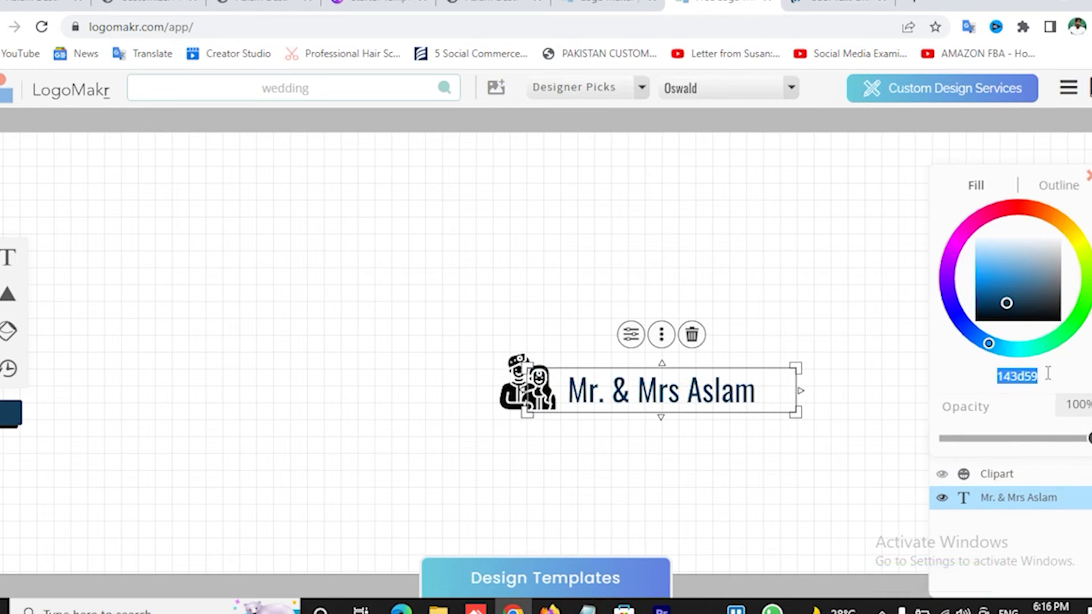
{"action": "left_click", "coordinate": [511, 401]}
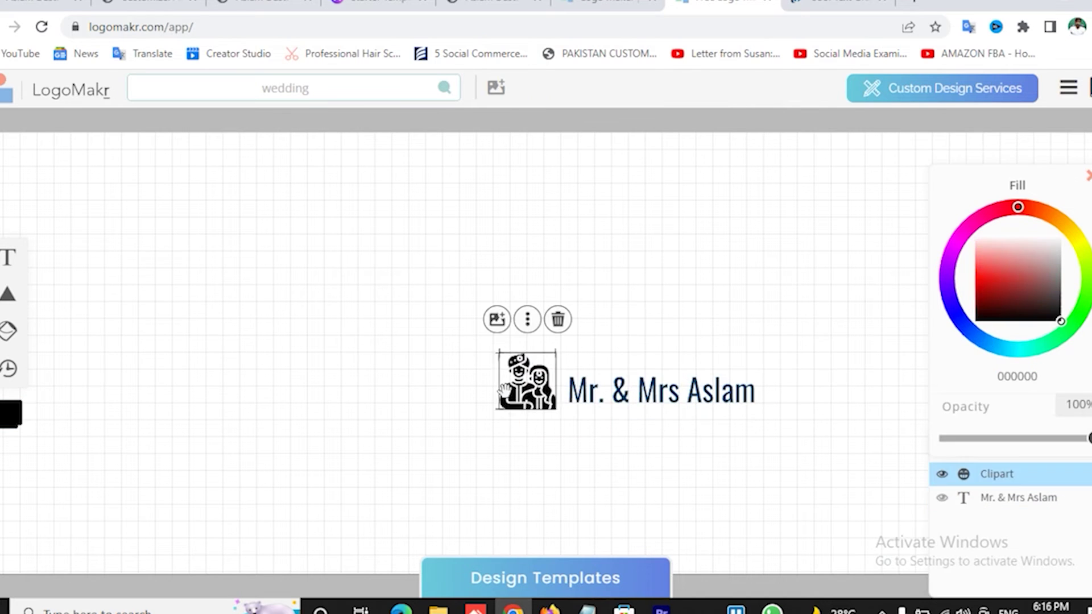
{"action": "left_click_drag", "start_coordinate": [999, 377], "coordinate": [1058, 385]}
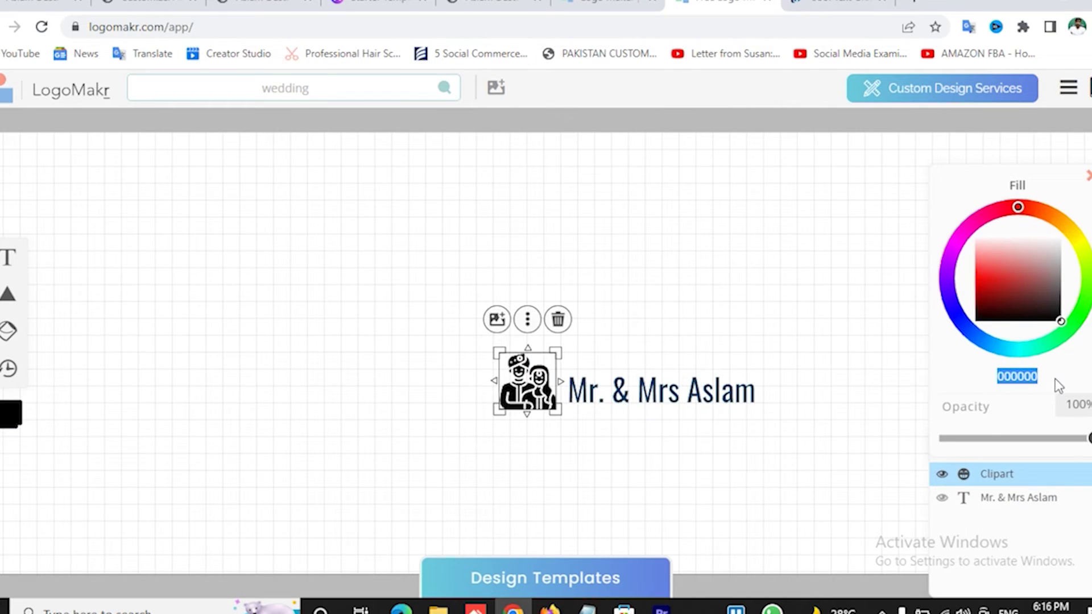
{"action": "key", "text": "ctrl+v"}
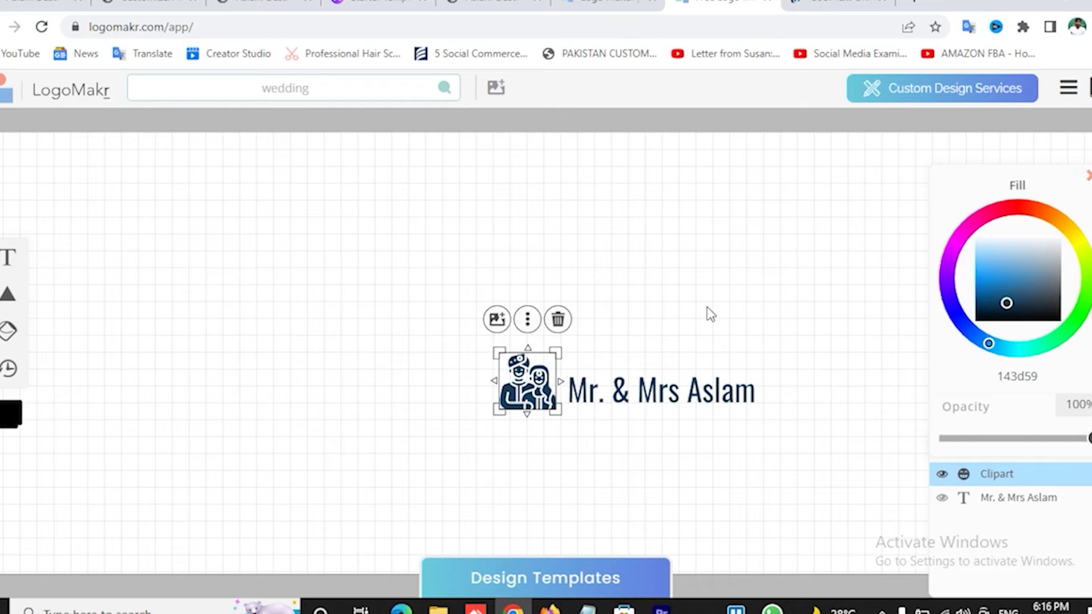
{"action": "left_click", "coordinate": [712, 358]}
{"action": "left_click", "coordinate": [717, 391]}
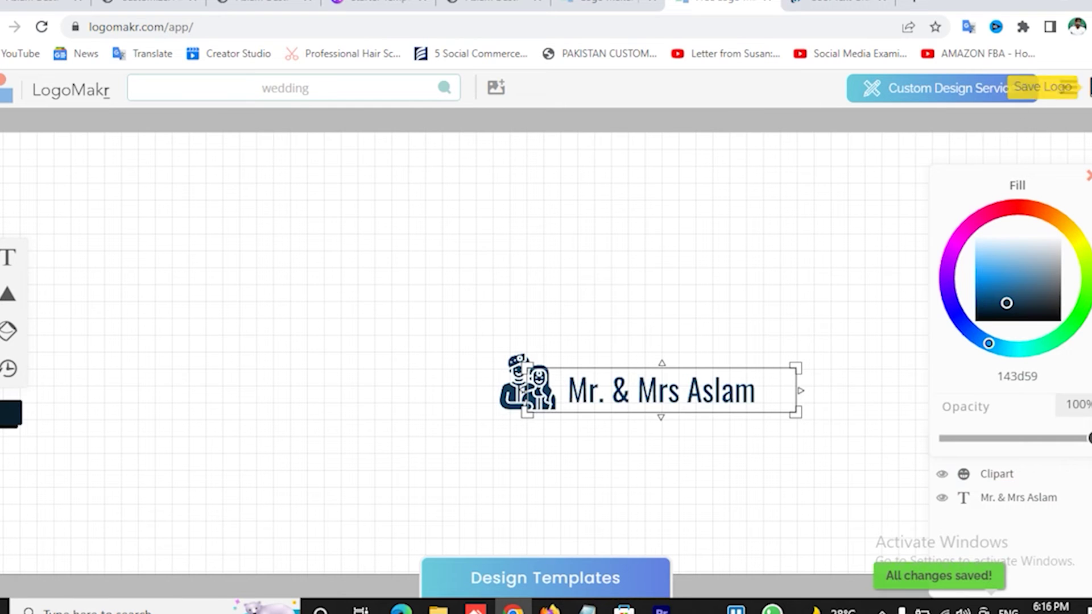
Save the logo and download the free low-resolution PNG file, accepting the legal terms.
{"action": "left_click", "coordinate": [1046, 86]}
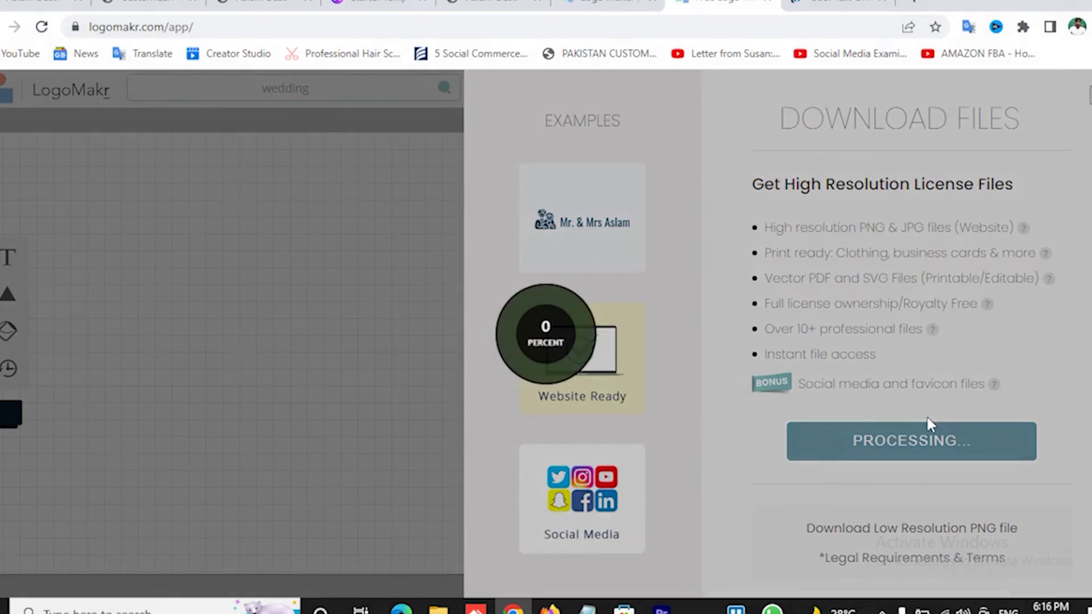
{"action": "scroll", "coordinate": [939, 398], "scroll_direction": "down", "scroll_amount": 2}
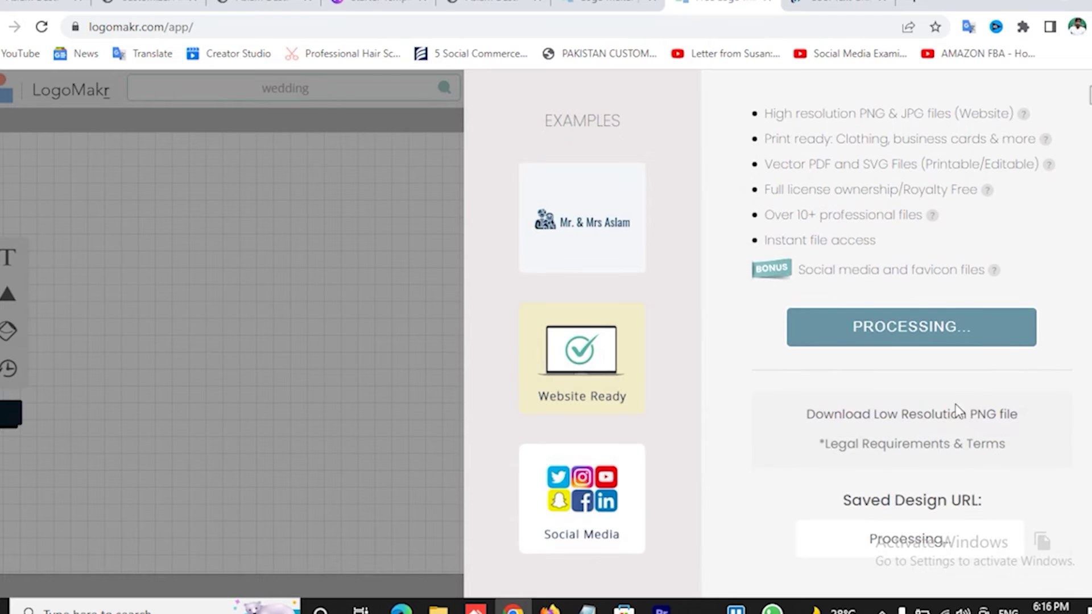
{"action": "left_click", "coordinate": [928, 420]}
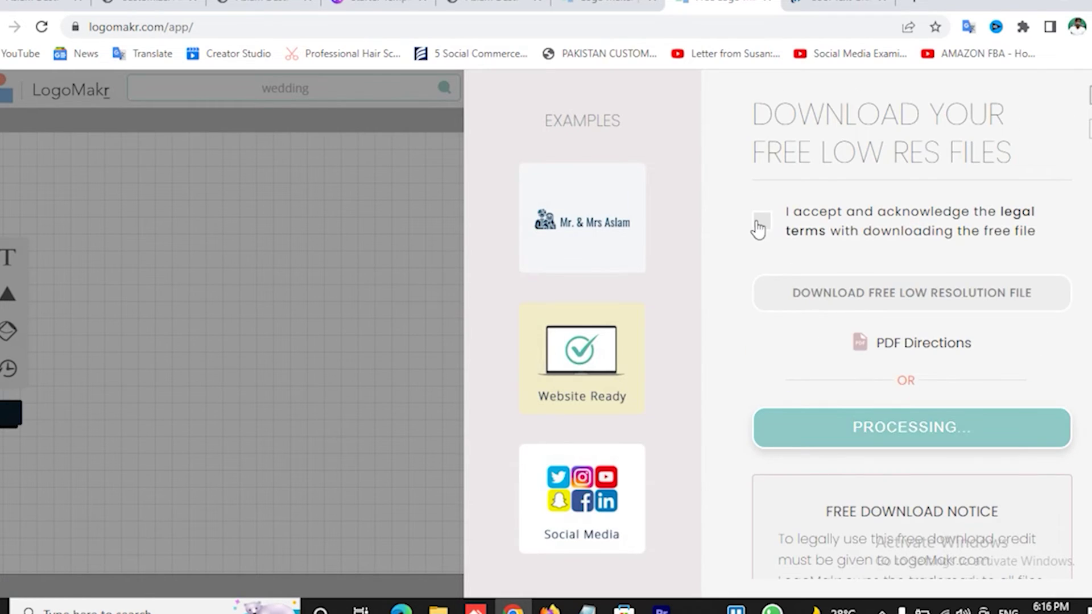
{"action": "left_click", "coordinate": [761, 222]}
{"action": "left_click", "coordinate": [870, 296]}
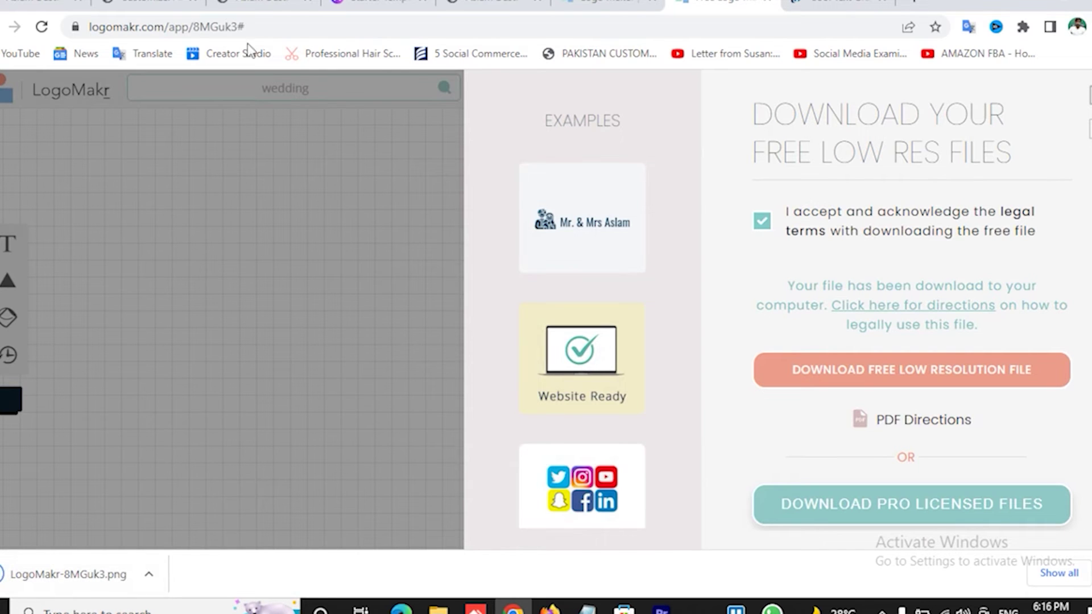
Return to the Customizer, replace the header logo with the uploaded LogoMakr-8MGuk3.png without cropping it, and publish the change.
{"action": "left_click", "coordinate": [187, 4]}
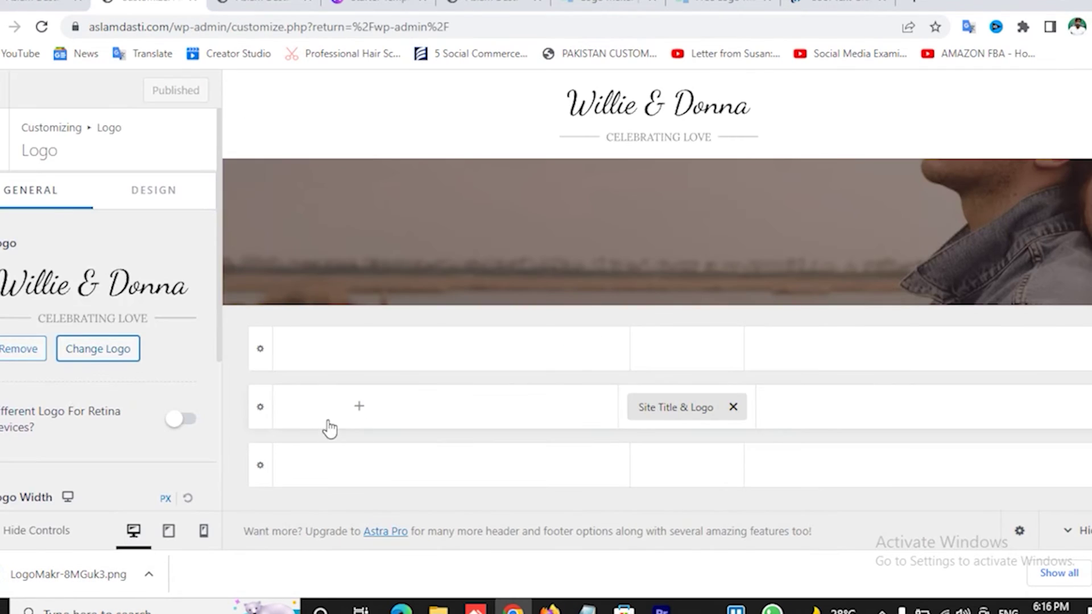
{"action": "left_click", "coordinate": [95, 349]}
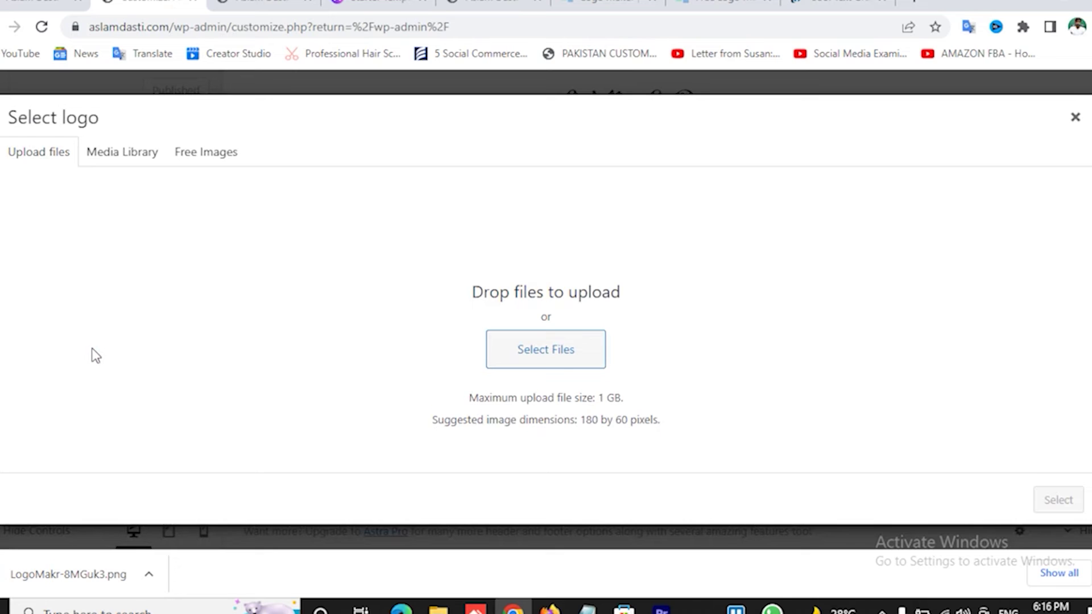
{"action": "left_click_drag", "start_coordinate": [90, 573], "coordinate": [456, 353]}
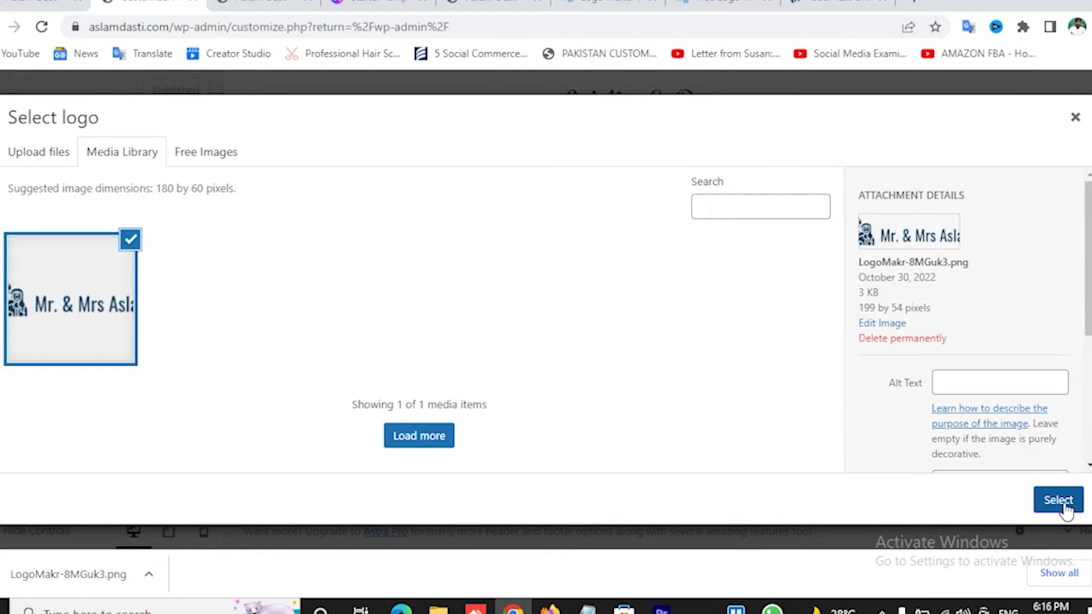
{"action": "left_click", "coordinate": [1063, 502]}
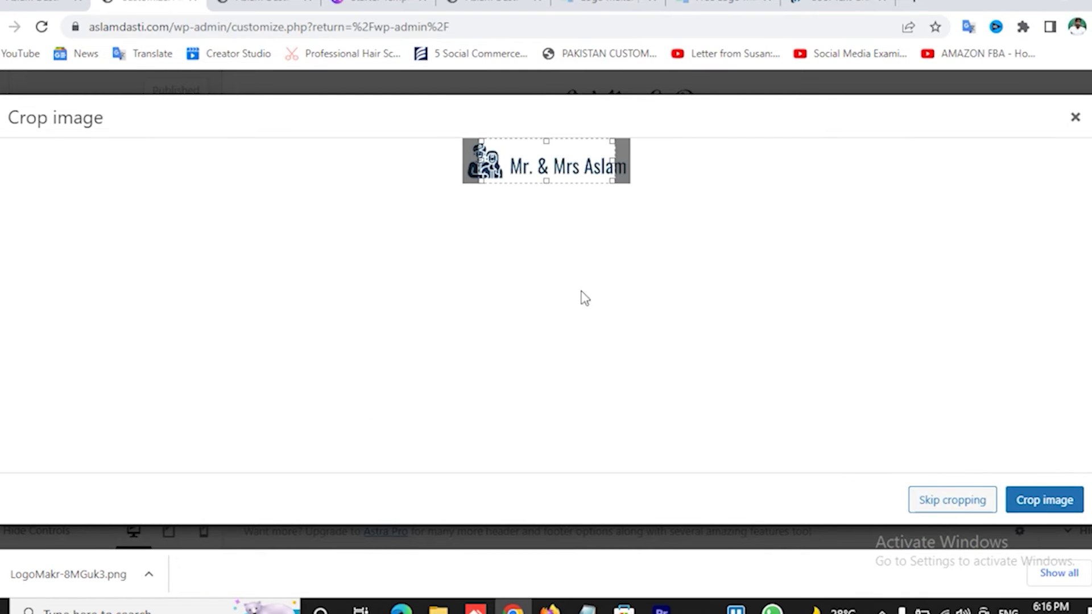
{"action": "left_click", "coordinate": [961, 502]}
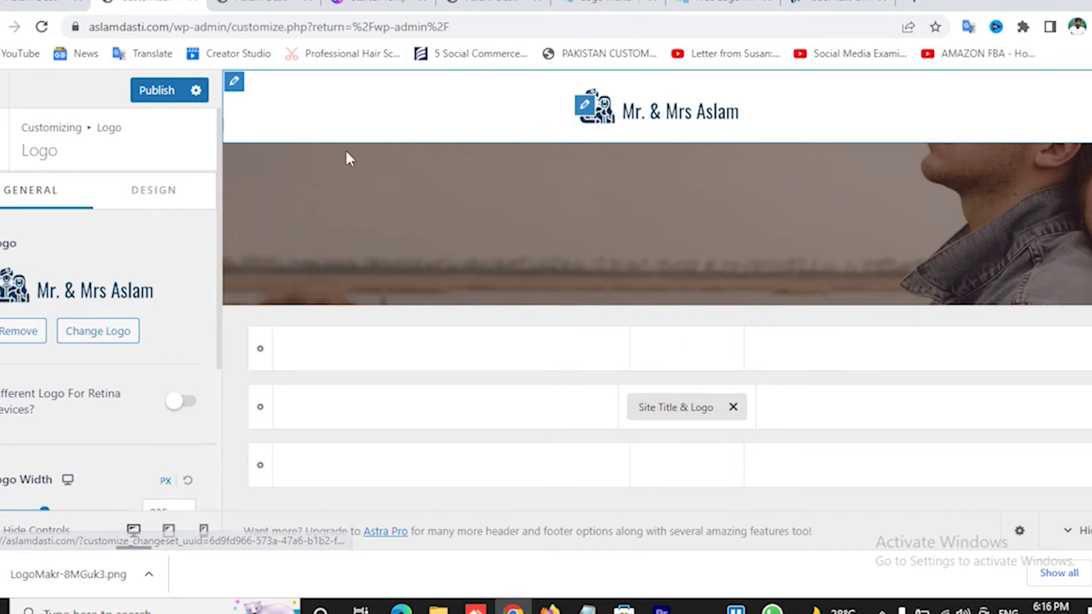
{"action": "left_click", "coordinate": [162, 92]}
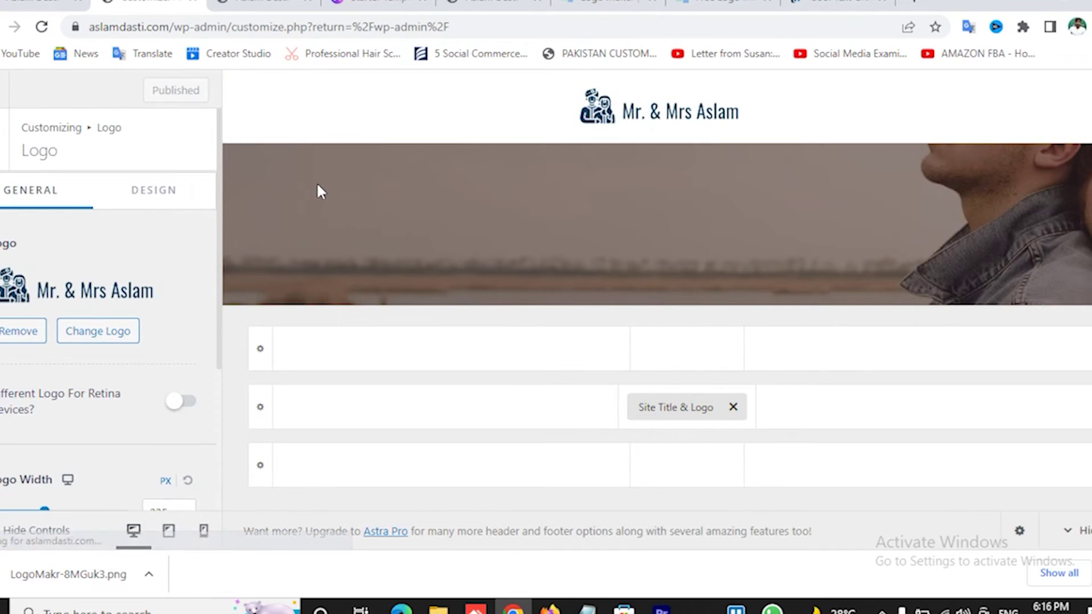
Look over the Cool Text styles and the LogoMakr download page, and return to the Customizer.
{"action": "left_click", "coordinate": [839, 4]}
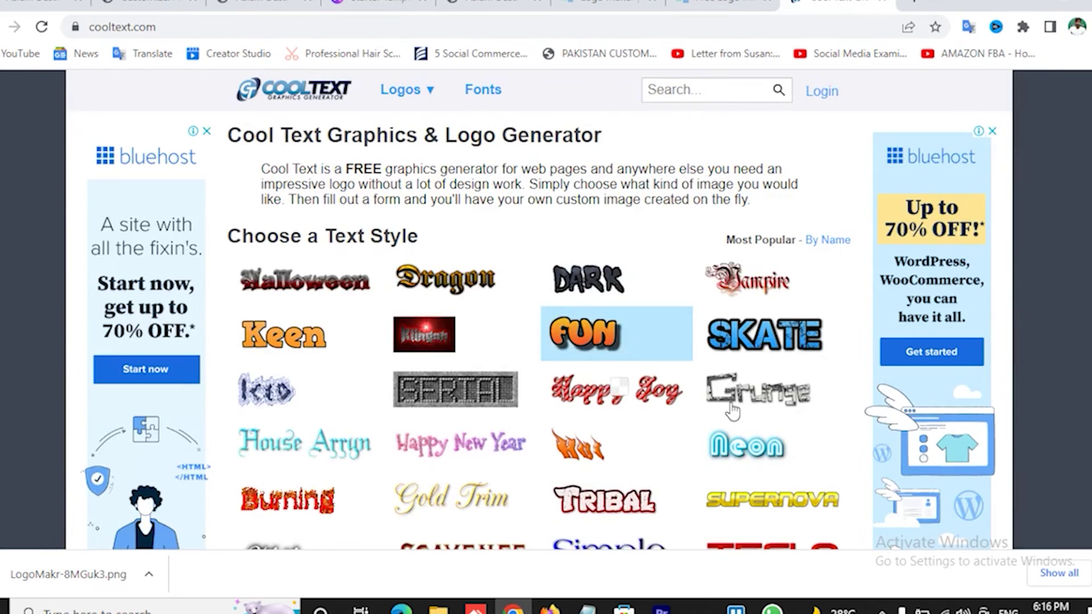
{"action": "left_click", "coordinate": [723, 3]}
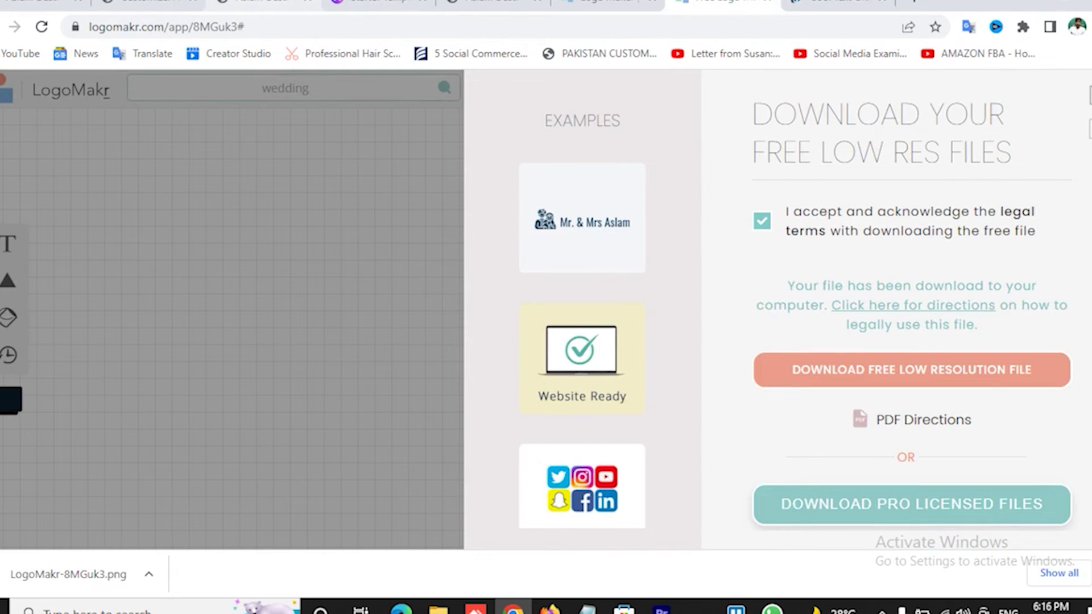
{"action": "left_click", "coordinate": [149, 4]}
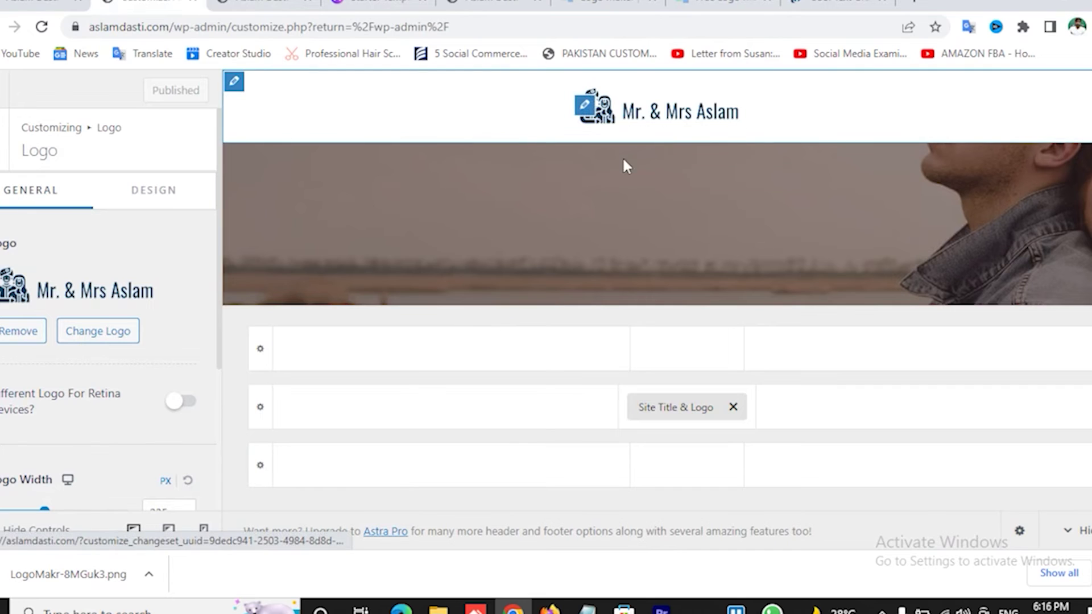
Check the logo width, site title and site icon settings, and leave the Customizer for the dashboard.
{"action": "scroll", "coordinate": [185, 355], "scroll_direction": "down", "scroll_amount": 2}
{"action": "scroll", "coordinate": [183, 351], "scroll_direction": "down", "scroll_amount": 2}
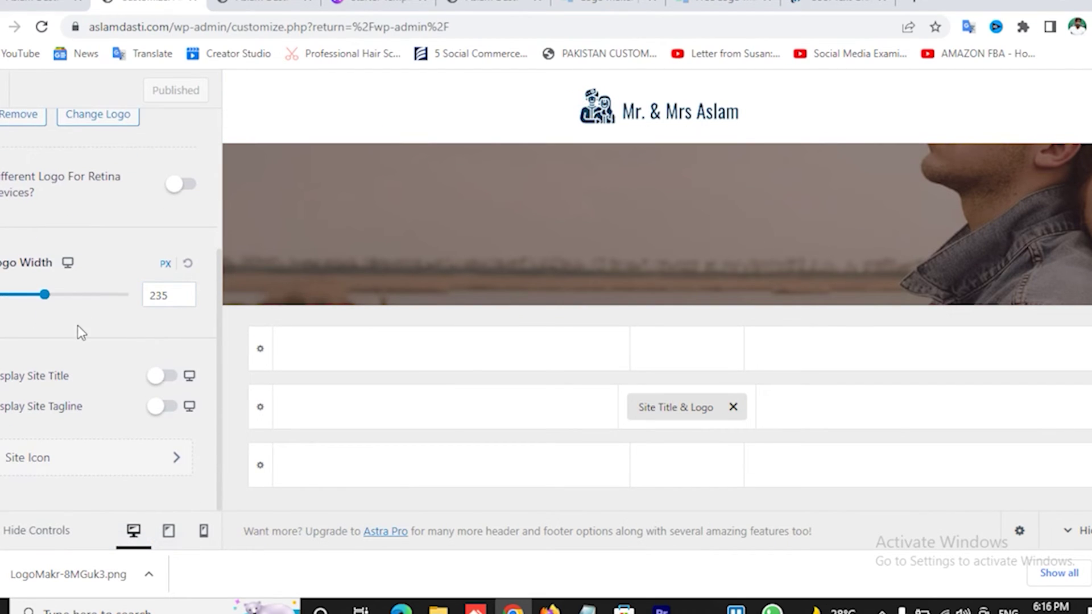
{"action": "left_click", "coordinate": [124, 472]}
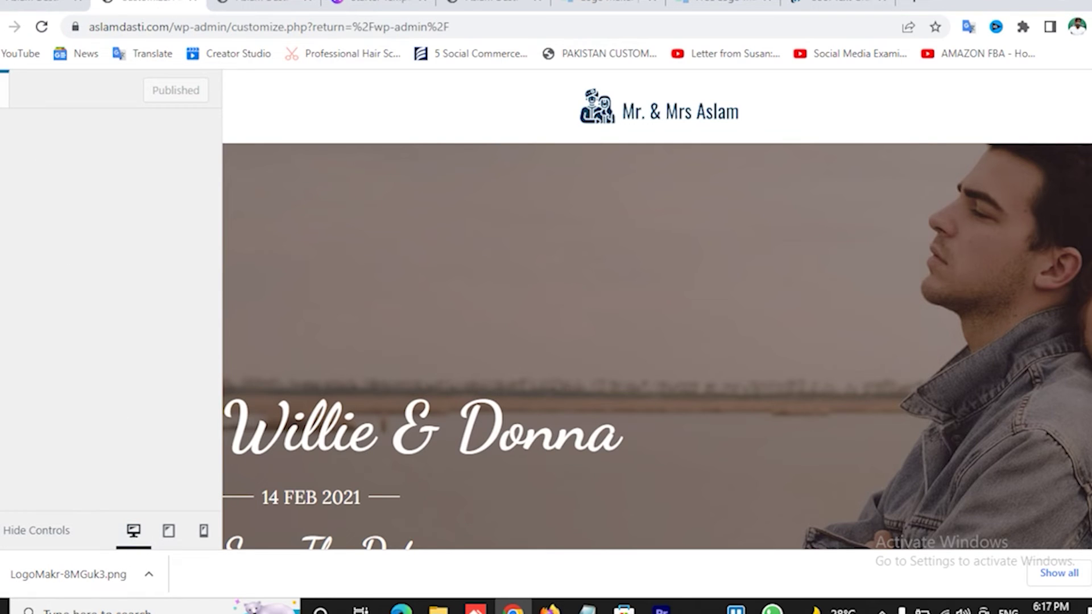
{"action": "left_click", "coordinate": [89, 252]}
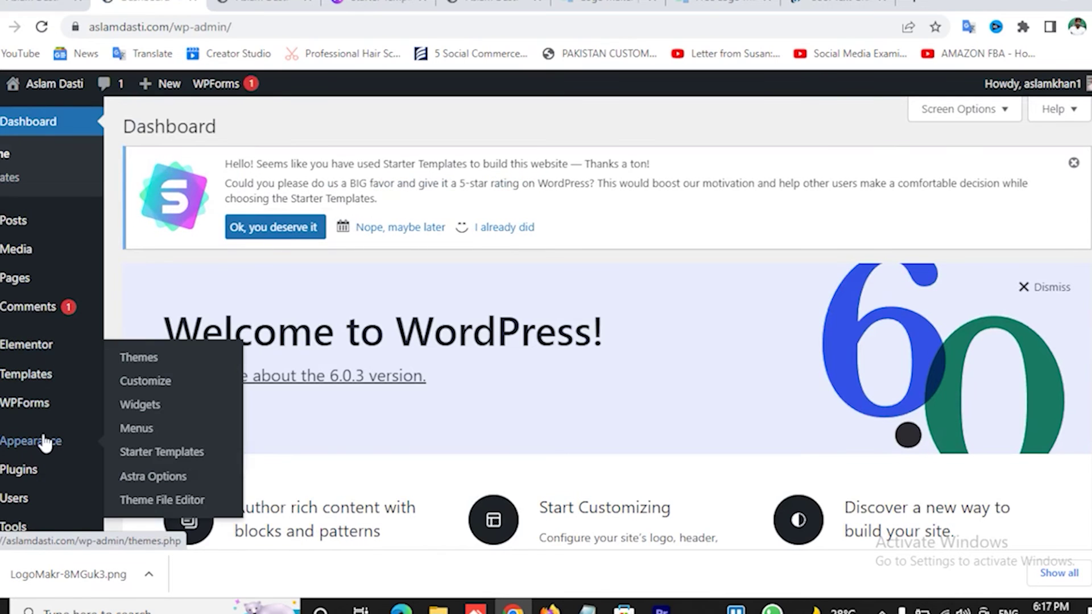
Reopen the theme Customizer from the dashboard and open its Footer Builder.
{"action": "scroll", "coordinate": [588, 322], "scroll_direction": "down", "scroll_amount": 1}
{"action": "scroll", "coordinate": [588, 322], "scroll_direction": "down", "scroll_amount": 7}
{"action": "mouse_move", "coordinate": [54, 382]}
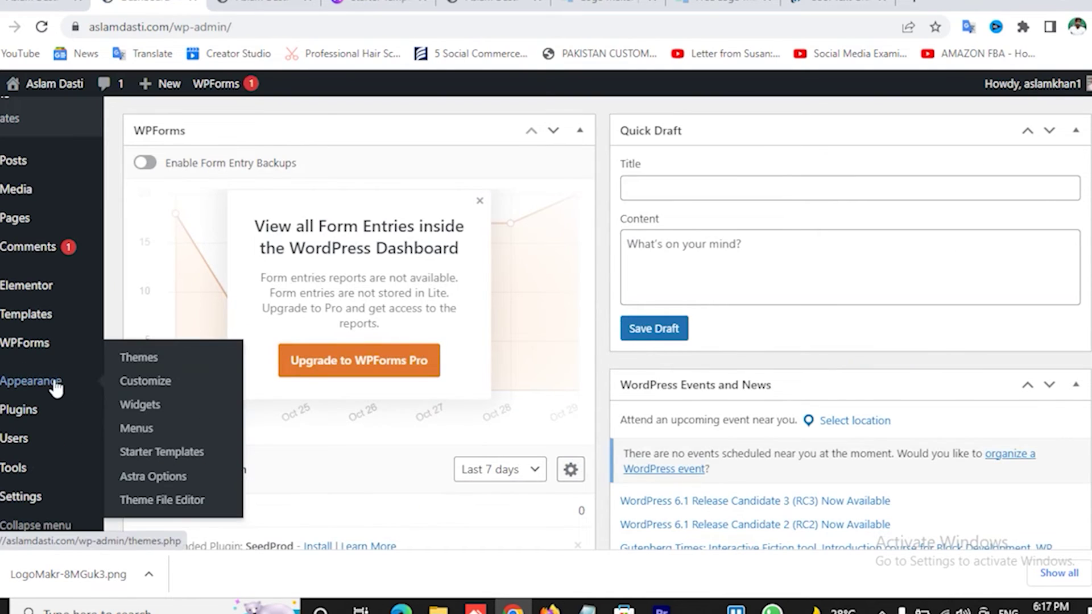
{"action": "left_click", "coordinate": [156, 389]}
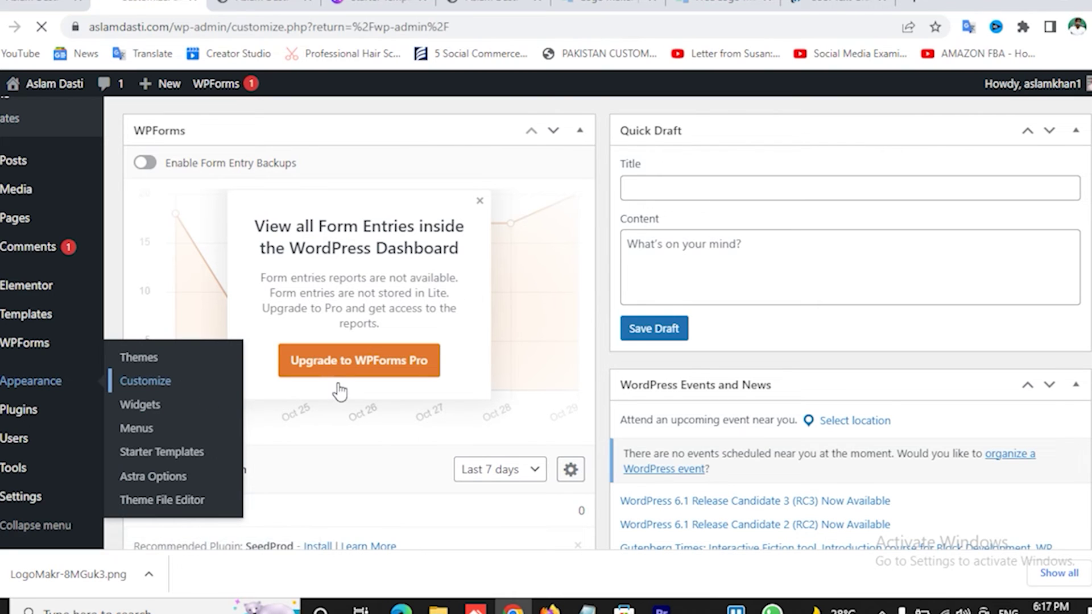
{"action": "scroll", "coordinate": [105, 349], "scroll_direction": "down", "scroll_amount": 5}
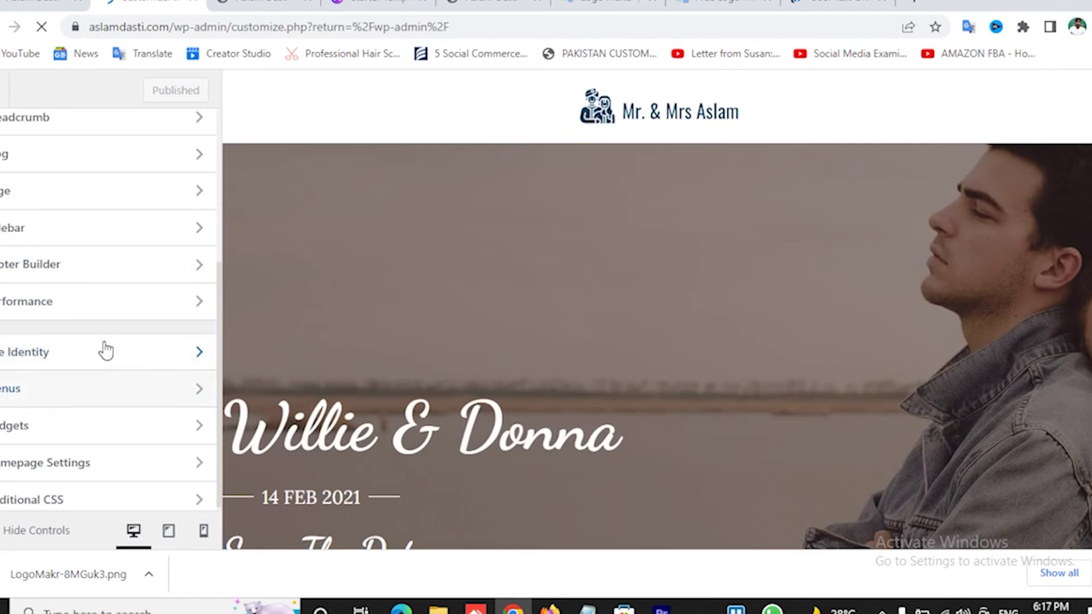
{"action": "left_click", "coordinate": [77, 277]}
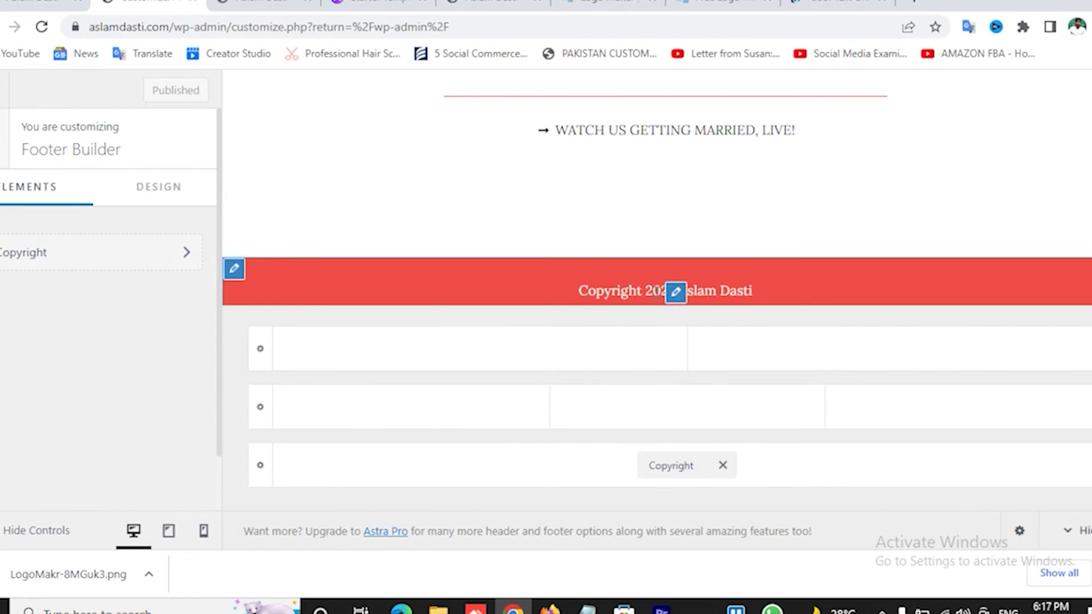
View the footer copyright element's text settings, and return to the WordPress dashboard.
{"action": "left_click", "coordinate": [676, 293]}
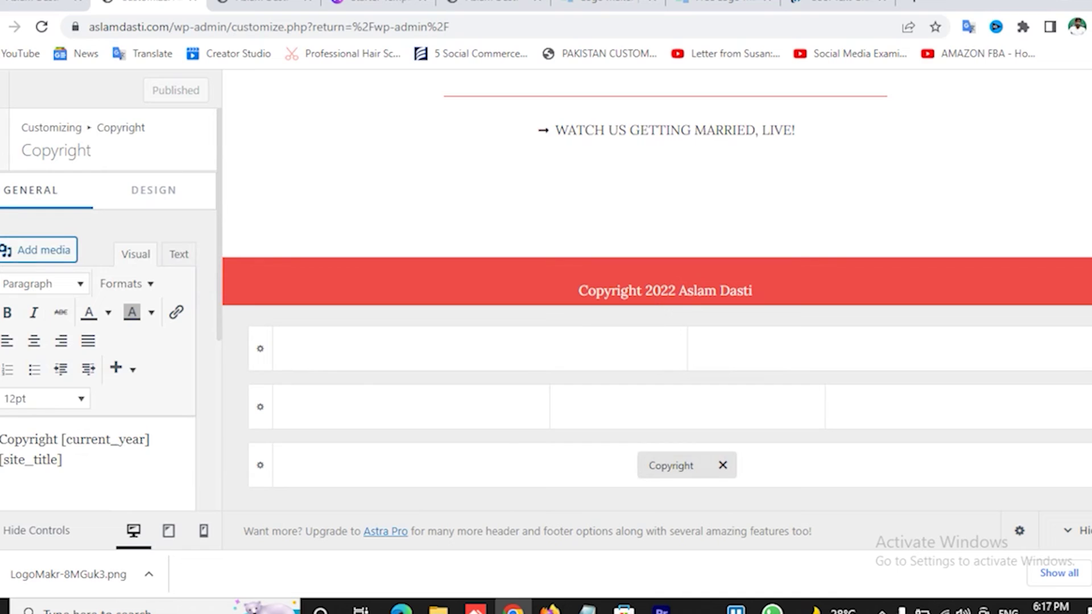
{"action": "left_click", "coordinate": [3, 154]}
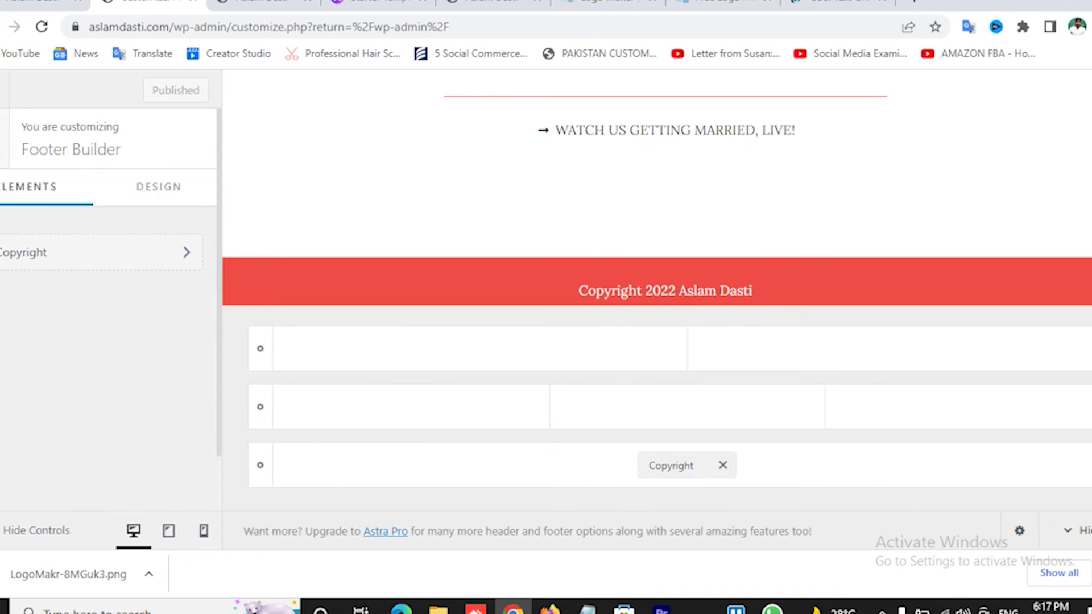
{"action": "left_click", "coordinate": [3, 162]}
{"action": "scroll", "coordinate": [168, 351], "scroll_direction": "up", "scroll_amount": 5}
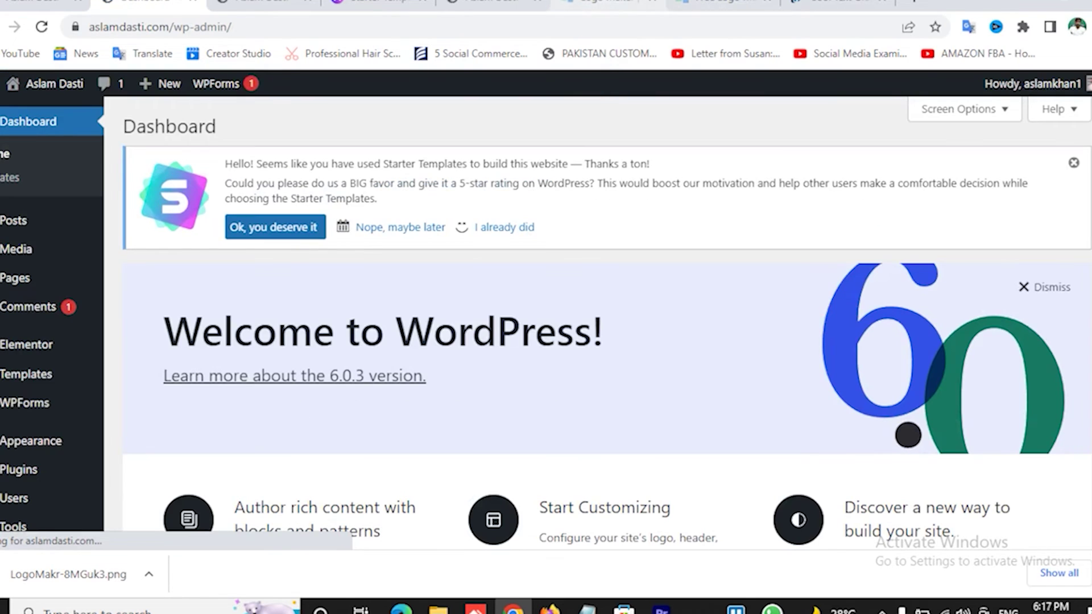
Switch to the live home page and open it for editing with Elementor.
{"action": "left_click", "coordinate": [604, 3]}
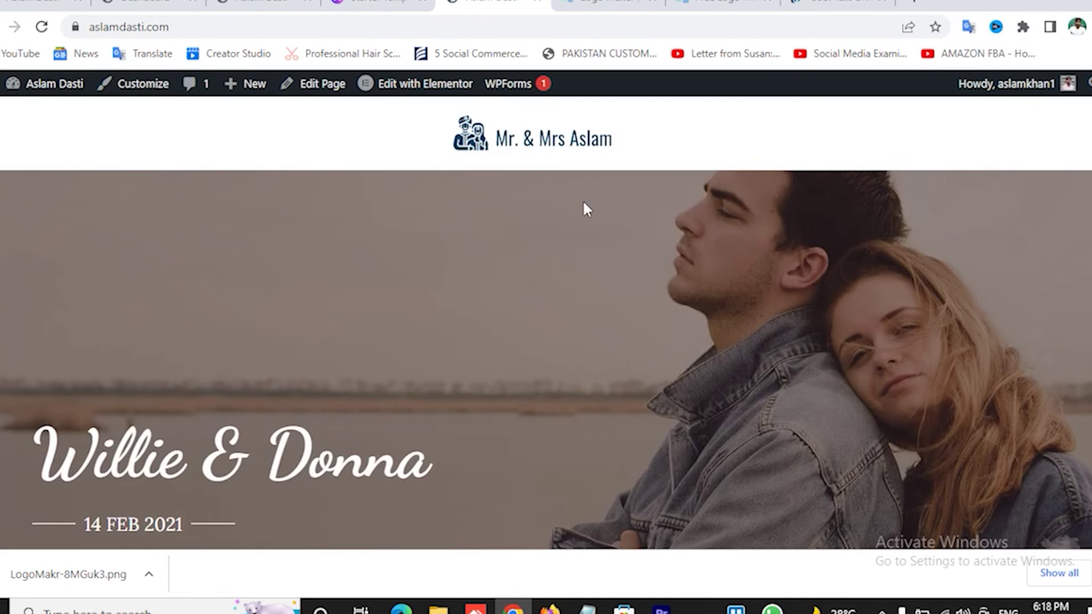
{"action": "mouse_move", "coordinate": [398, 85]}
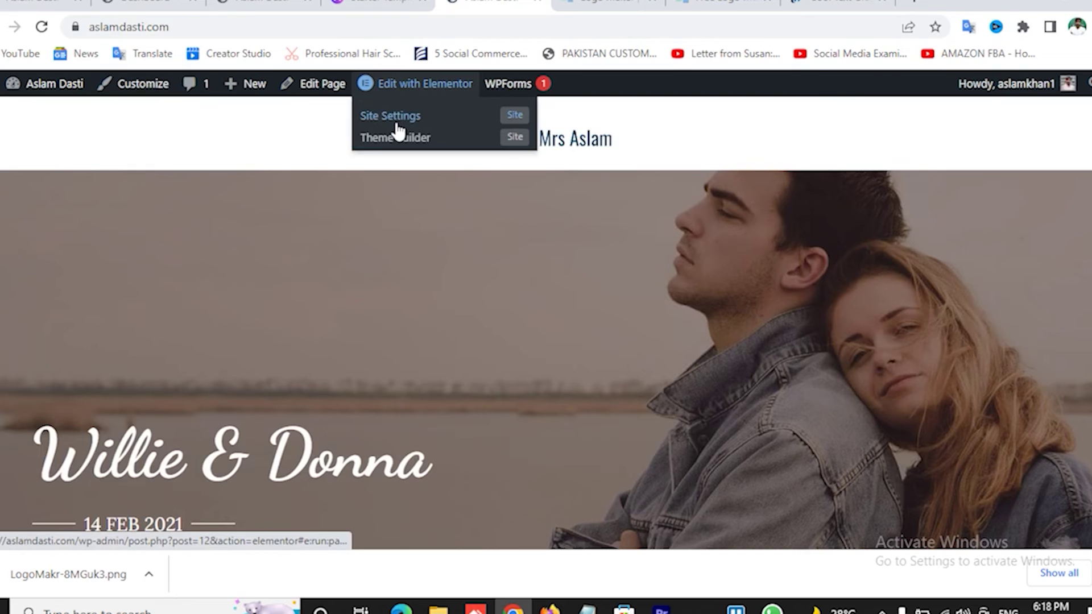
{"action": "left_click", "coordinate": [407, 90]}
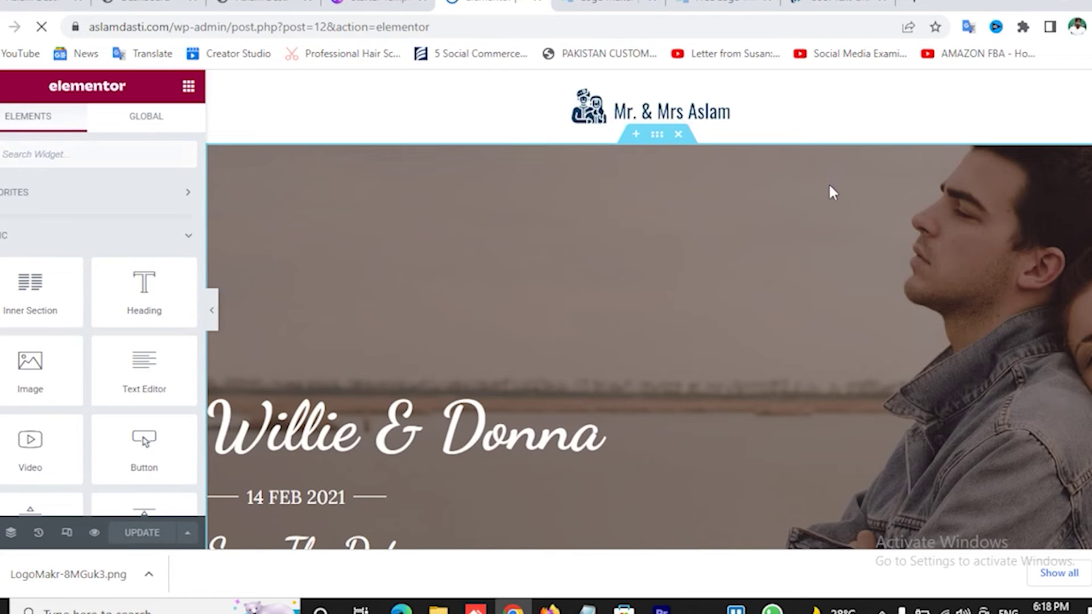
View the hero section's background style settings and its image choices in the media library, without replacing the image.
{"action": "left_click", "coordinate": [657, 137]}
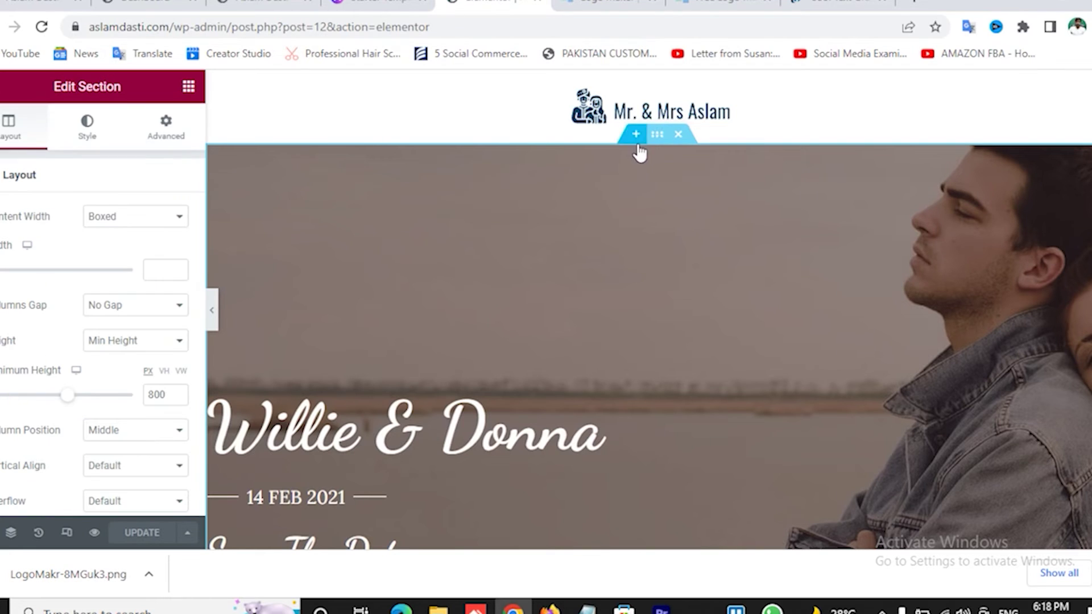
{"action": "left_click", "coordinate": [106, 153]}
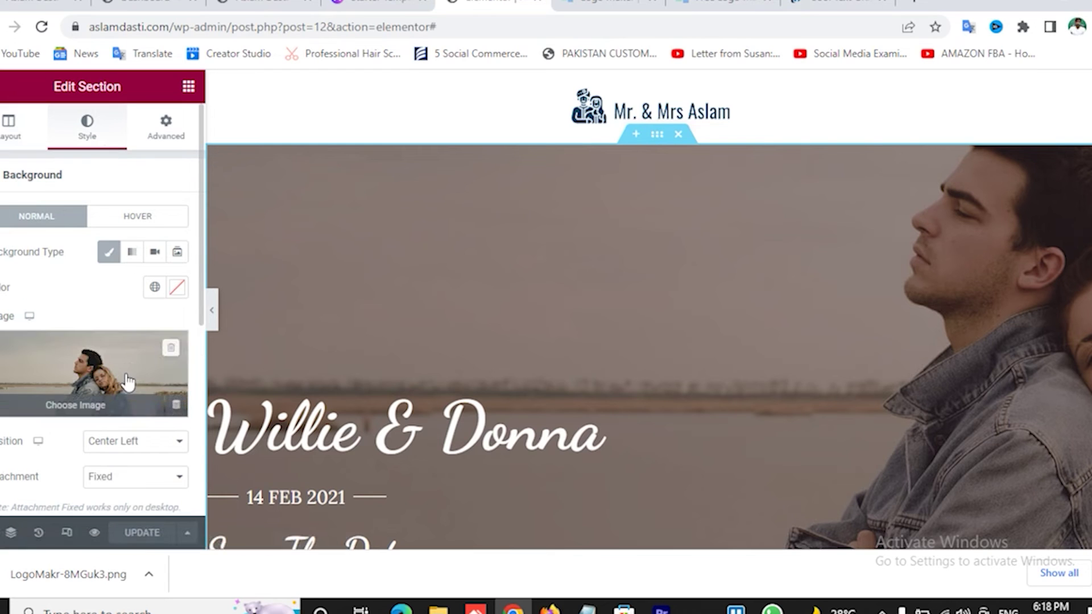
{"action": "scroll", "coordinate": [134, 356], "scroll_direction": "down", "scroll_amount": 2}
{"action": "mouse_move", "coordinate": [112, 275]}
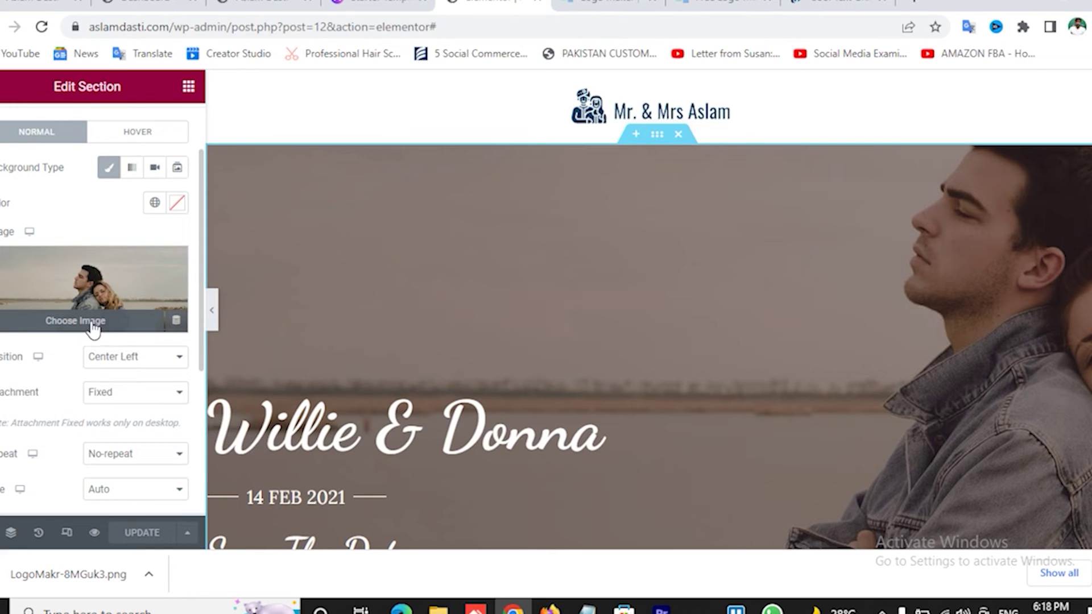
{"action": "left_click", "coordinate": [76, 321]}
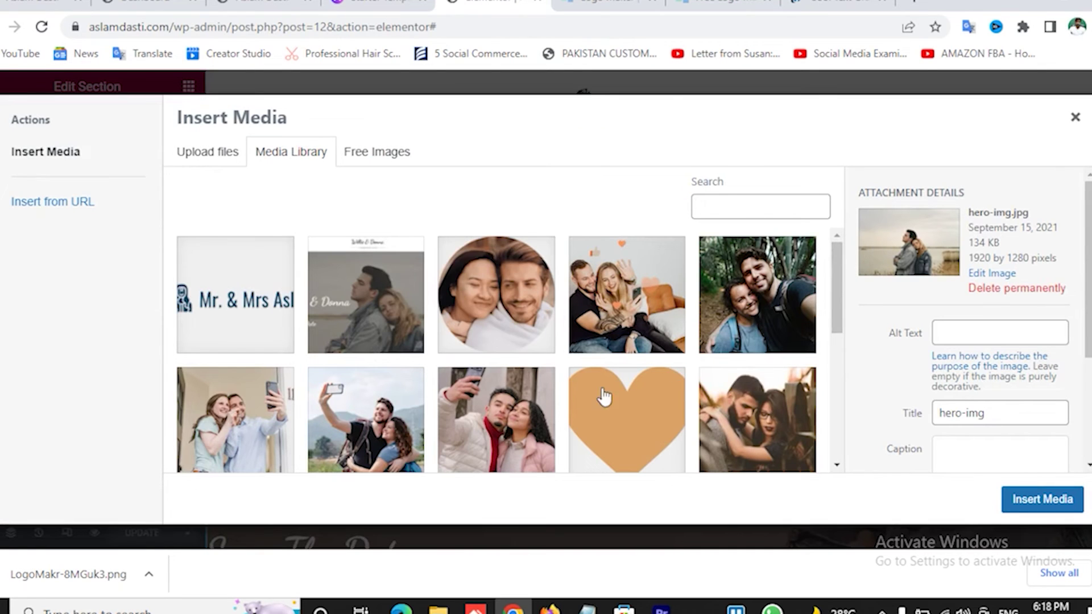
{"action": "left_click", "coordinate": [1076, 117]}
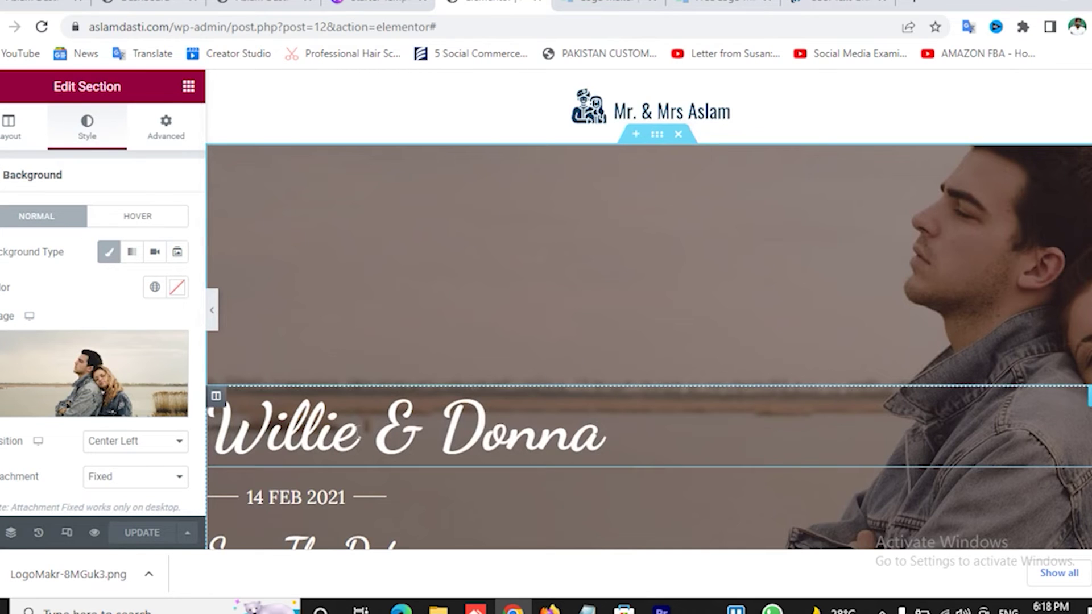
Inspect the editable text of the hero's couple-name heading, date divider and Save The Date heading.
{"action": "left_click", "coordinate": [575, 415]}
{"action": "left_click_drag", "start_coordinate": [286, 432], "coordinate": [483, 450]}
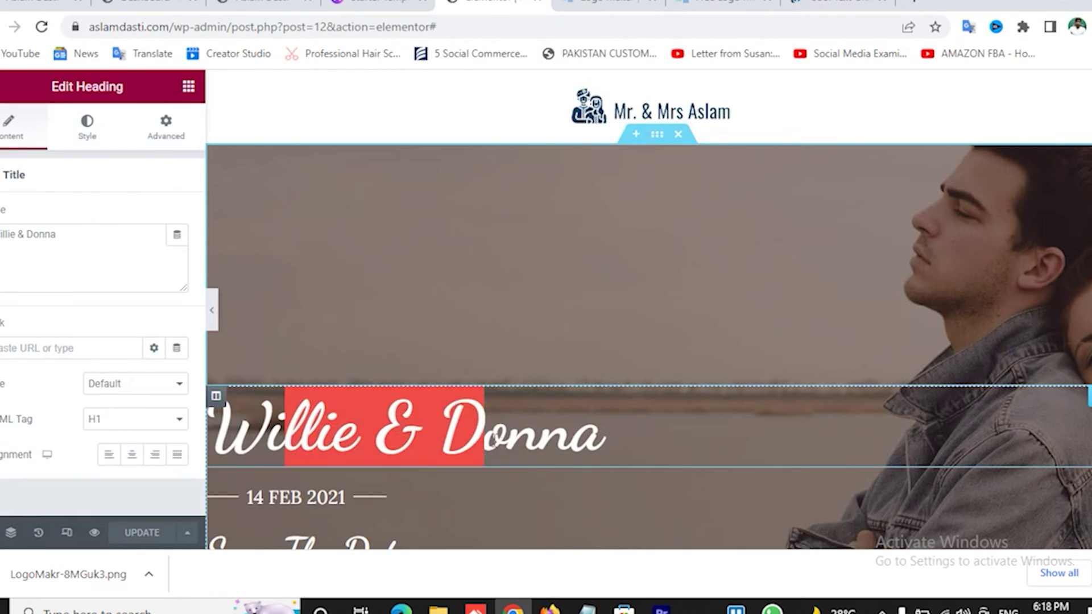
{"action": "left_click_drag", "start_coordinate": [71, 239], "coordinate": [6, 240]}
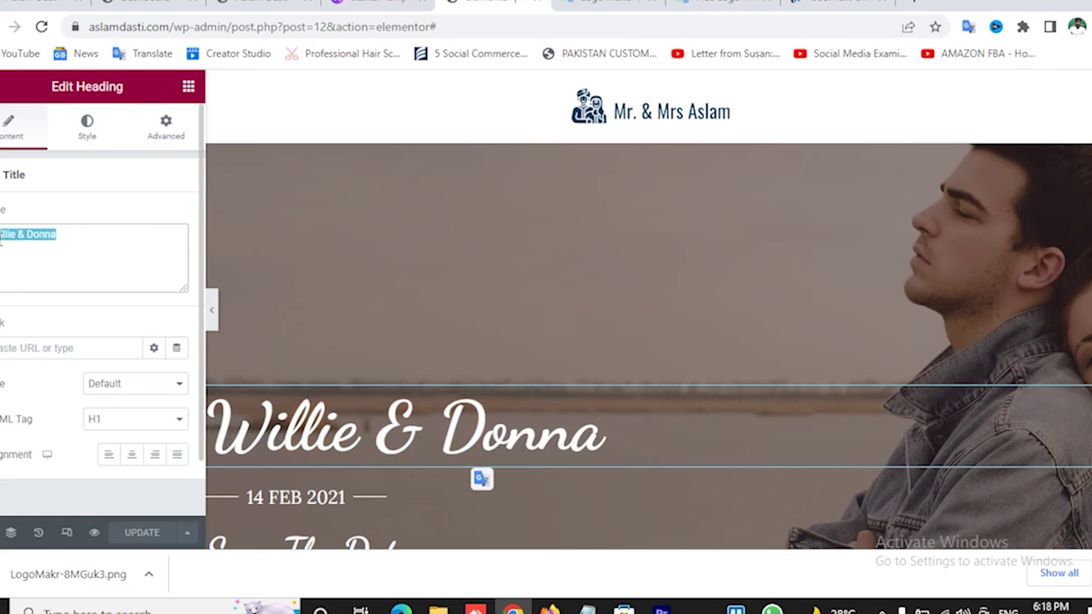
{"action": "scroll", "coordinate": [681, 391], "scroll_direction": "down", "scroll_amount": 4}
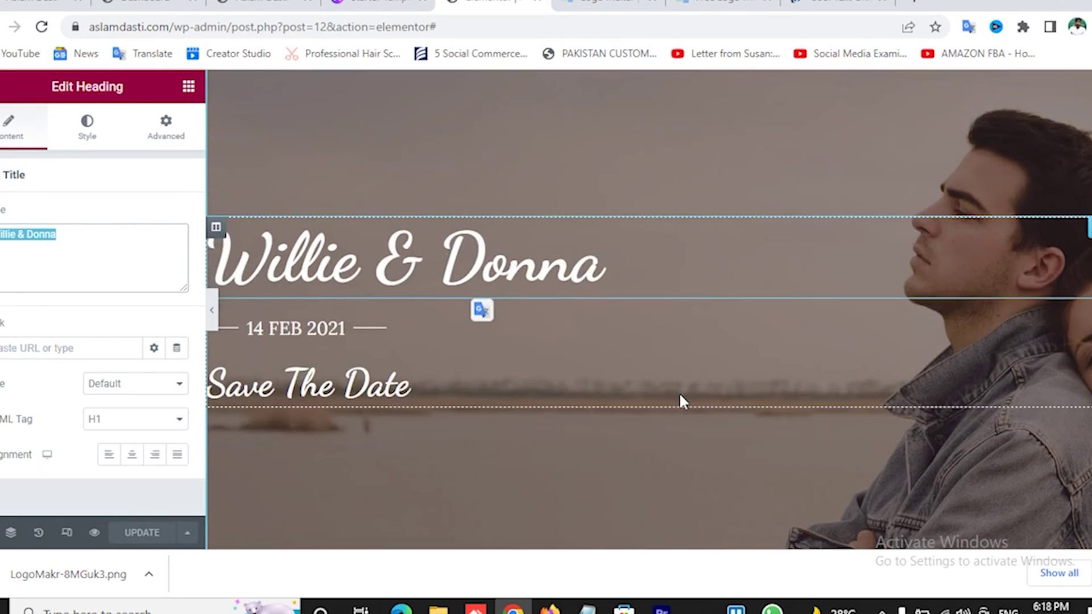
{"action": "left_click", "coordinate": [341, 243]}
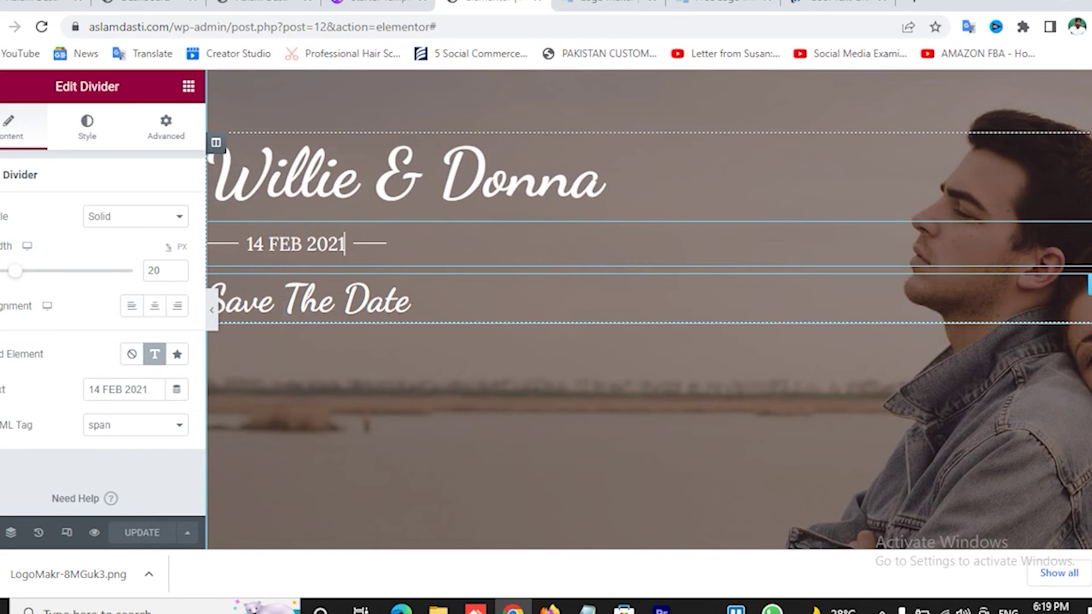
{"action": "left_click", "coordinate": [409, 300]}
{"action": "left_click", "coordinate": [69, 238]}
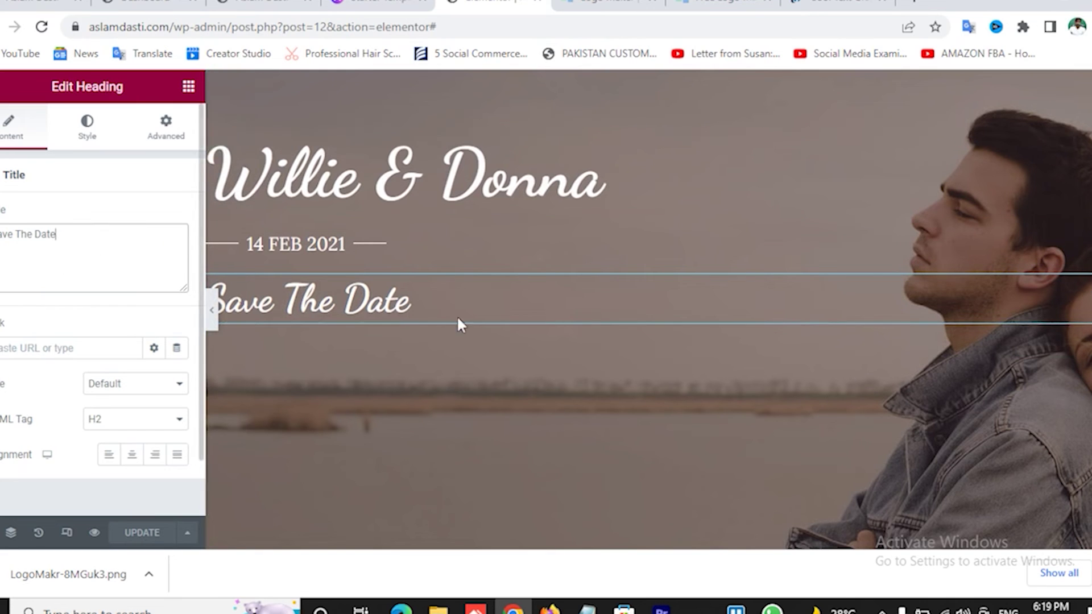
Examine the Groom And Bride section's heading, heart divider and the bride's photo settings.
{"action": "scroll", "coordinate": [585, 343], "scroll_direction": "down", "scroll_amount": 6}
{"action": "scroll", "coordinate": [585, 345], "scroll_direction": "down", "scroll_amount": 2}
{"action": "left_click", "coordinate": [641, 330]}
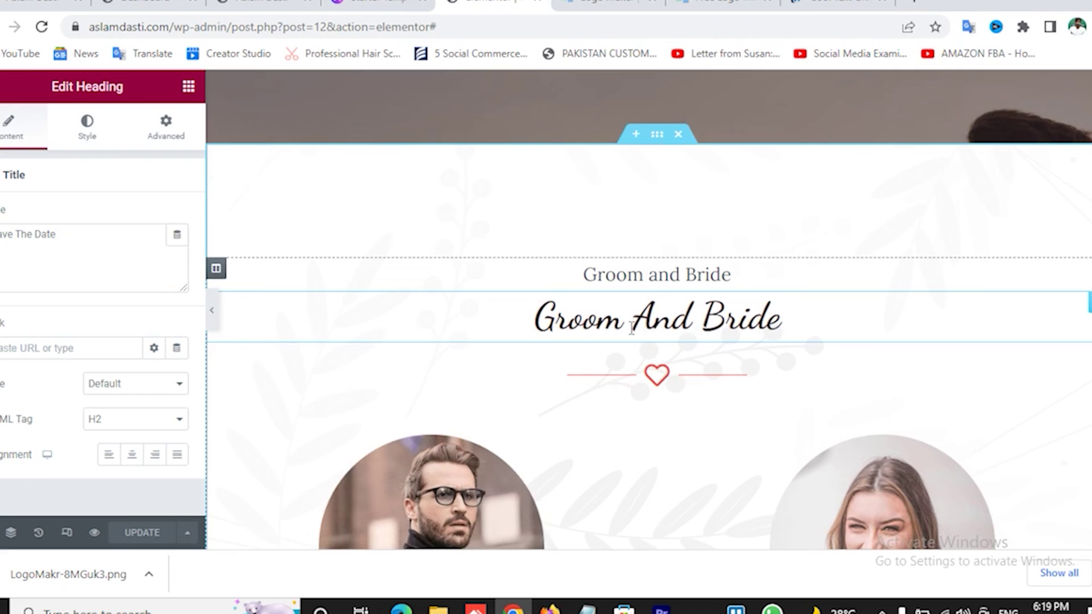
{"action": "left_click", "coordinate": [657, 378]}
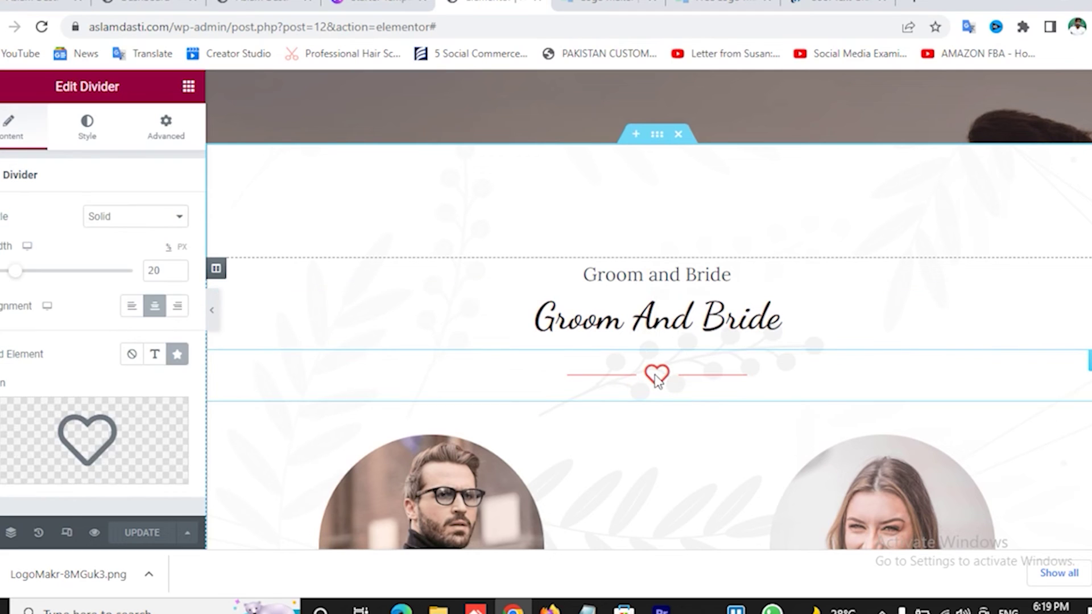
{"action": "scroll", "coordinate": [612, 378], "scroll_direction": "down", "scroll_amount": 4}
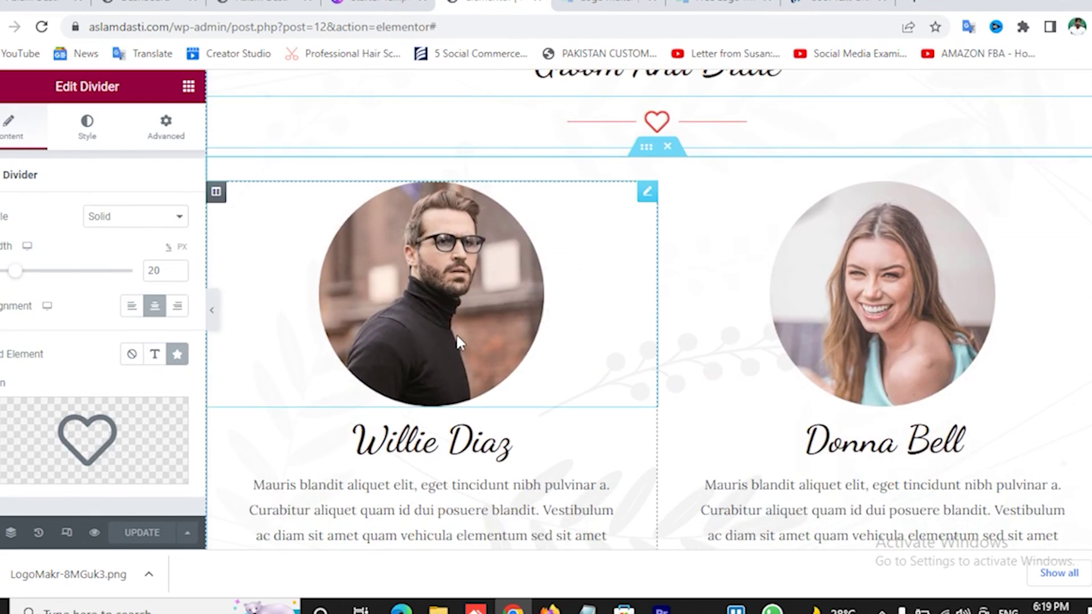
{"action": "left_click", "coordinate": [902, 353]}
{"action": "scroll", "coordinate": [444, 398], "scroll_direction": "down", "scroll_amount": 1}
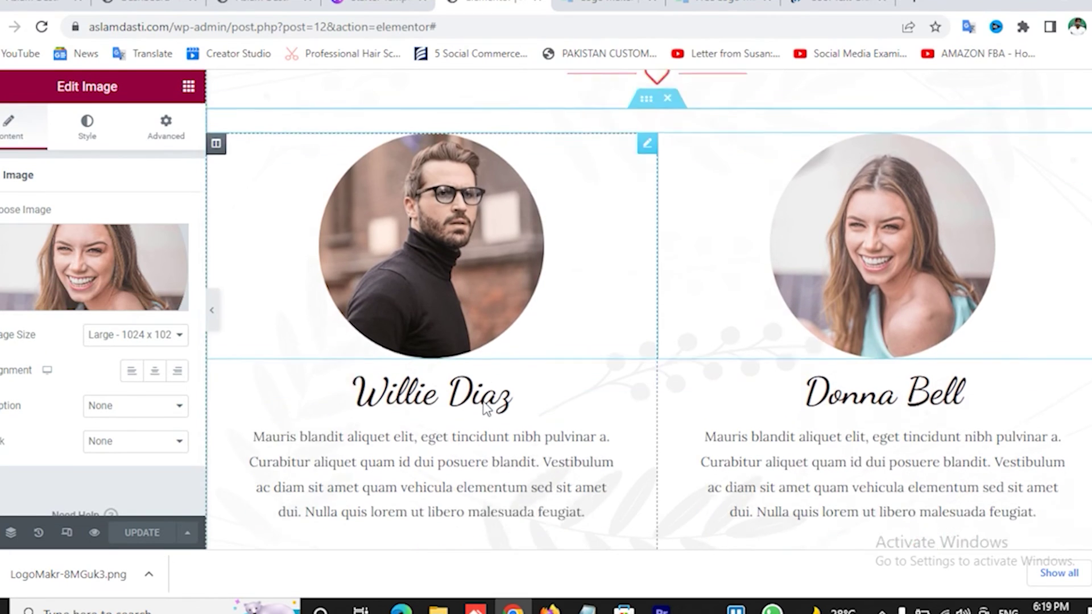
Inspect the title text of the groom's name heading and view the content below it.
{"action": "left_click", "coordinate": [448, 373]}
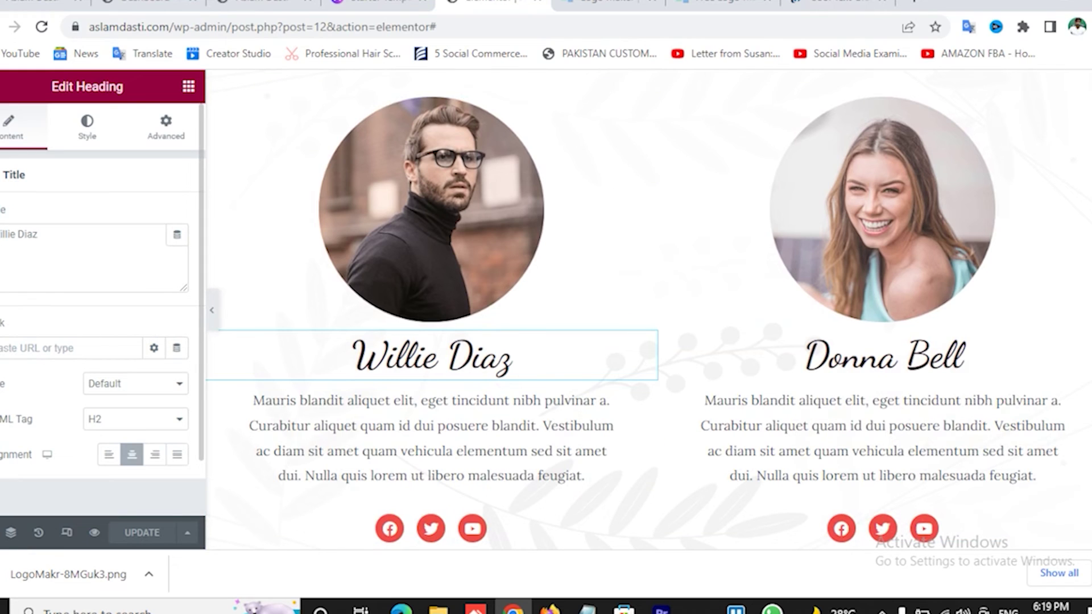
{"action": "triple_click", "coordinate": [61, 235]}
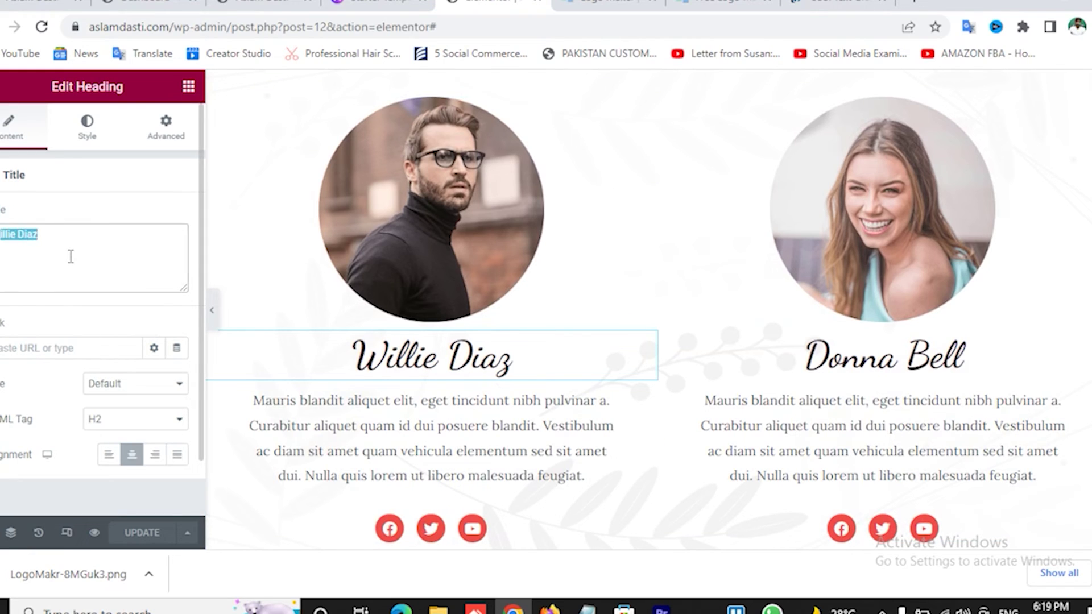
{"action": "left_click", "coordinate": [70, 257]}
{"action": "scroll", "coordinate": [465, 324], "scroll_direction": "down", "scroll_amount": 9}
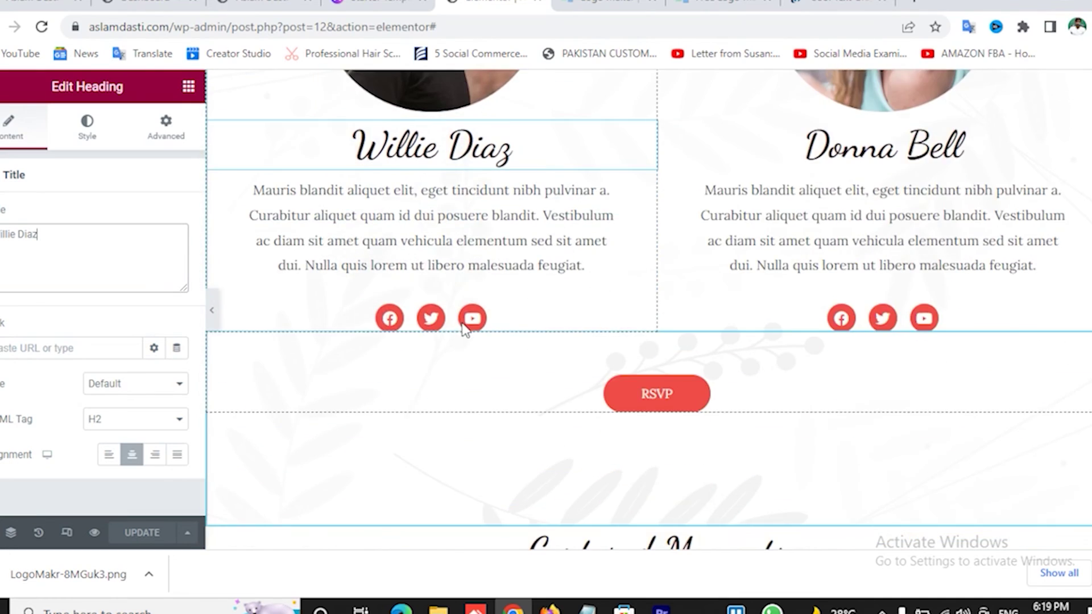
{"action": "scroll", "coordinate": [572, 351], "scroll_direction": "down", "scroll_amount": 2}
{"action": "scroll", "coordinate": [666, 319], "scroll_direction": "up", "scroll_amount": 3}
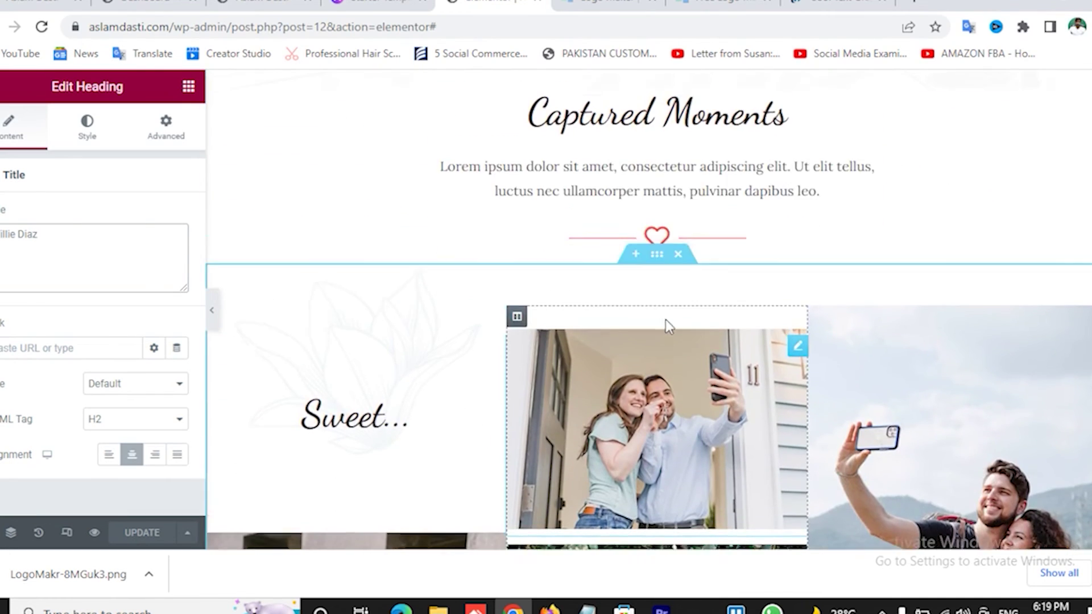
Inspect the Captured Moments icon box and the doorway selfie's image settings, and view the gallery down to Our Love Story.
{"action": "left_click", "coordinate": [640, 307]}
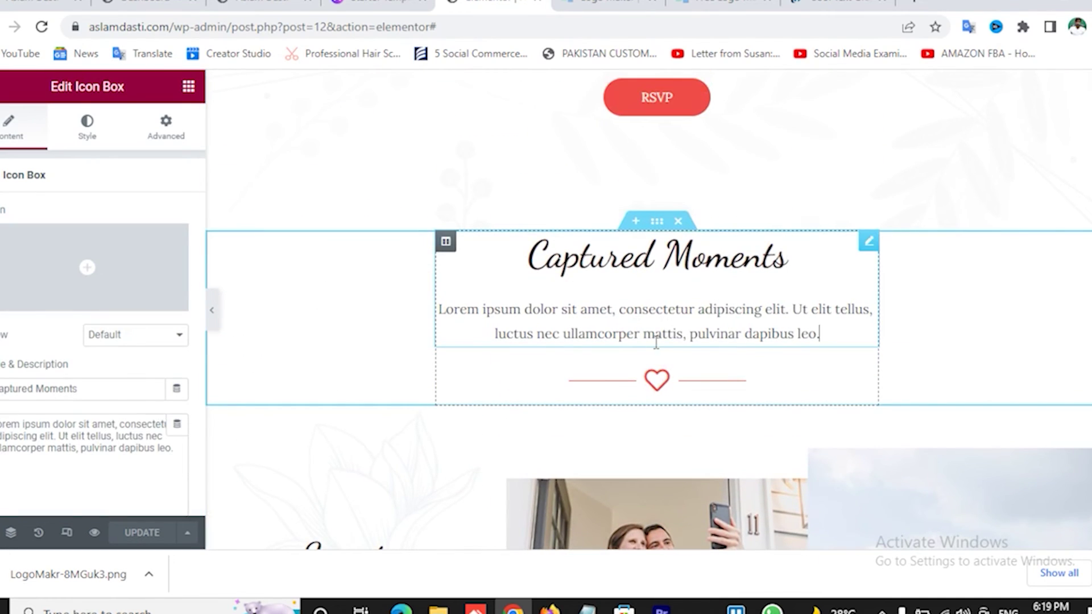
{"action": "scroll", "coordinate": [654, 347], "scroll_direction": "down", "scroll_amount": 5}
{"action": "left_click", "coordinate": [651, 353]}
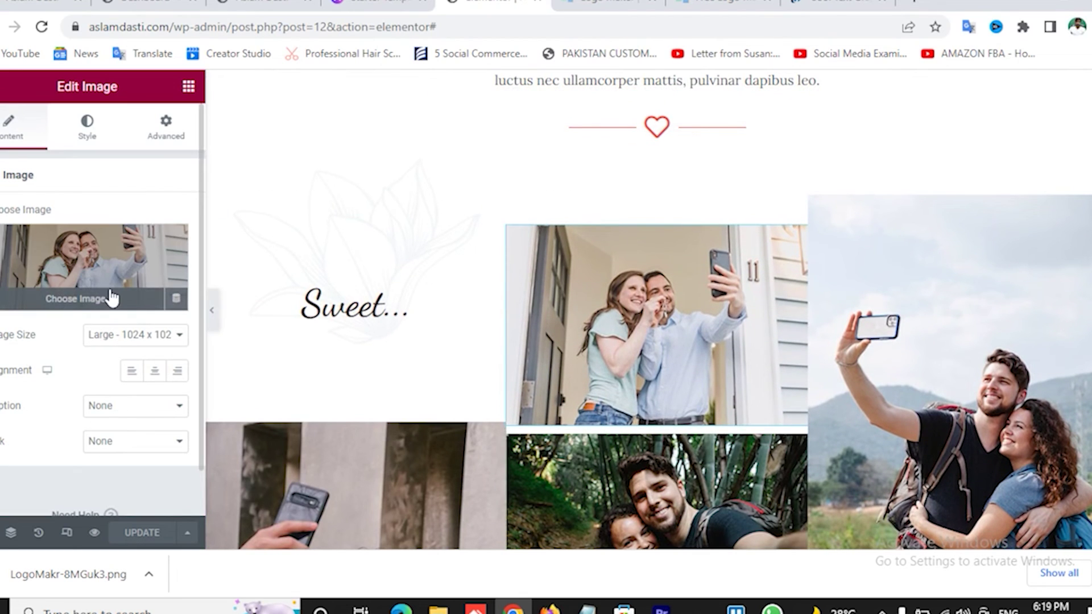
{"action": "scroll", "coordinate": [482, 370], "scroll_direction": "down", "scroll_amount": 10}
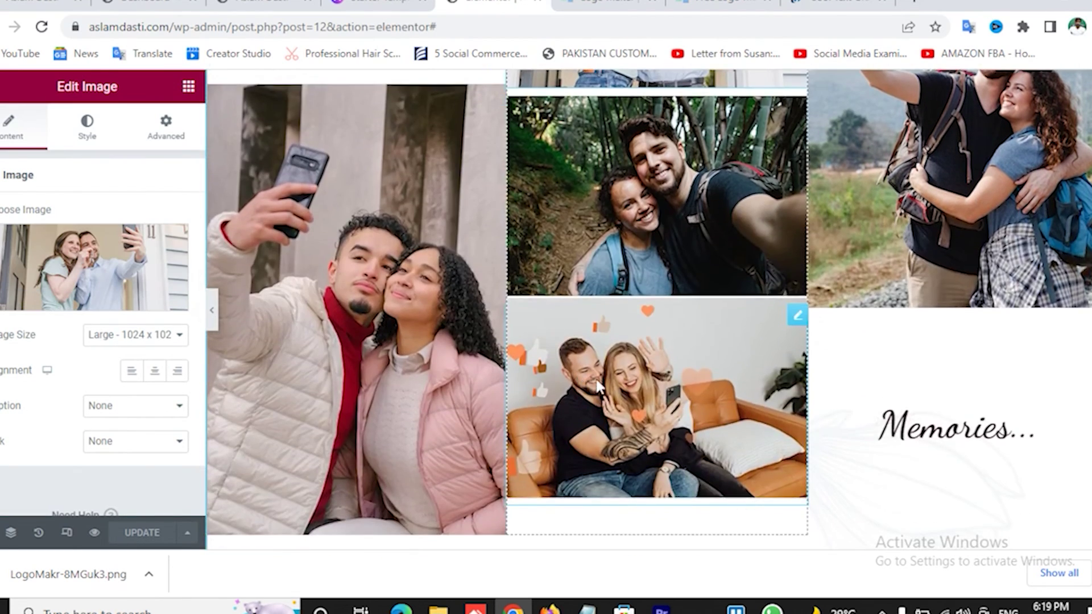
{"action": "scroll", "coordinate": [510, 387], "scroll_direction": "down", "scroll_amount": 2}
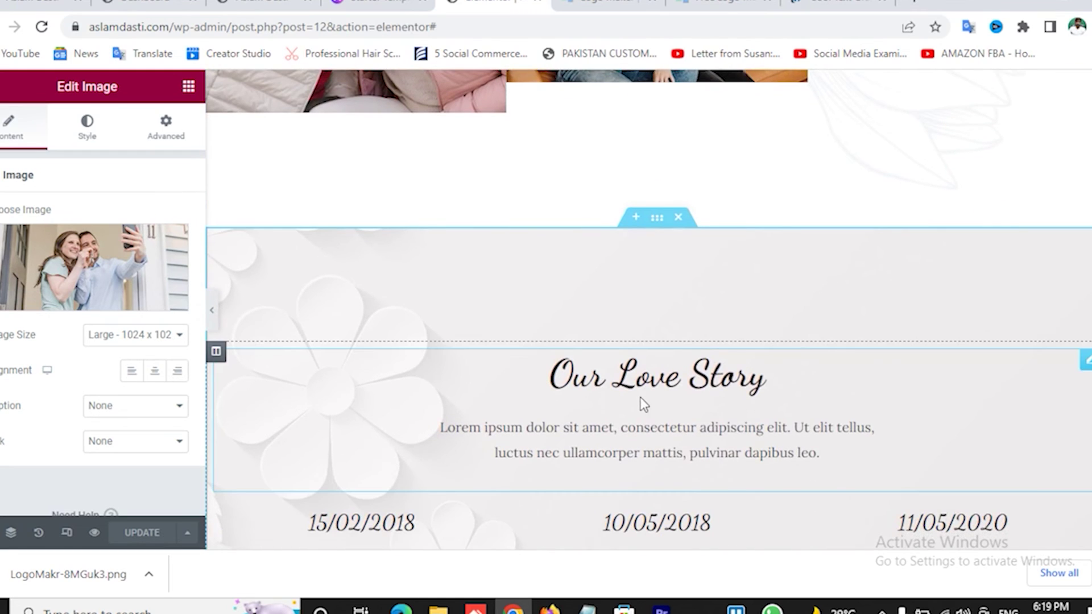
Inspect the Our Love Story icon box's text and view the remaining sections down to We Are Expecting You.
{"action": "left_click", "coordinate": [674, 402]}
{"action": "scroll", "coordinate": [674, 402], "scroll_direction": "down", "scroll_amount": 4}
{"action": "scroll", "coordinate": [626, 401], "scroll_direction": "down", "scroll_amount": 6}
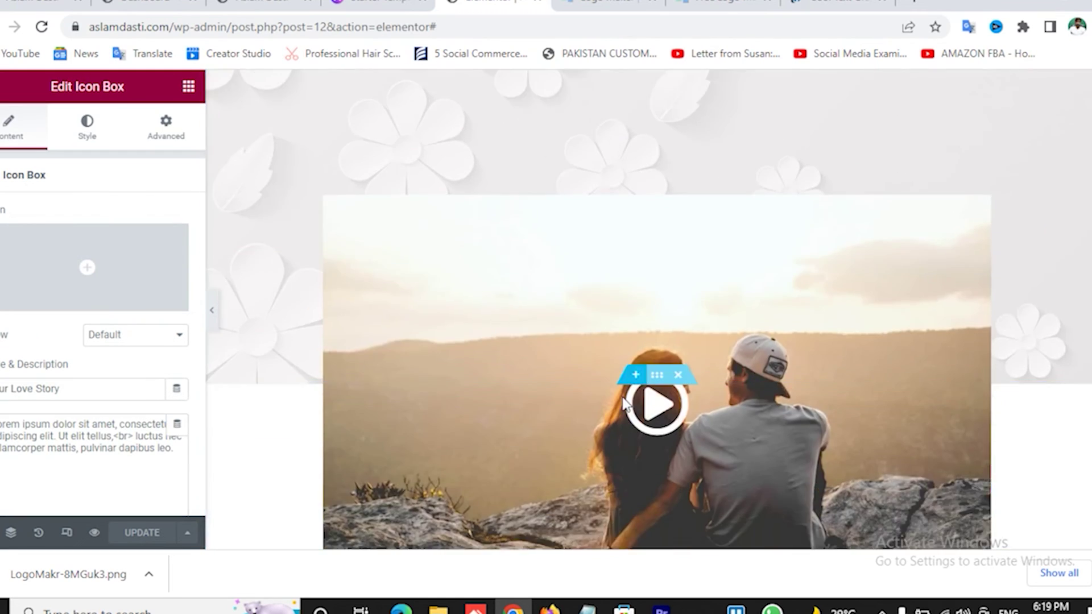
{"action": "scroll", "coordinate": [671, 107], "scroll_direction": "down", "scroll_amount": 8}
{"action": "scroll", "coordinate": [670, 315], "scroll_direction": "down", "scroll_amount": 6}
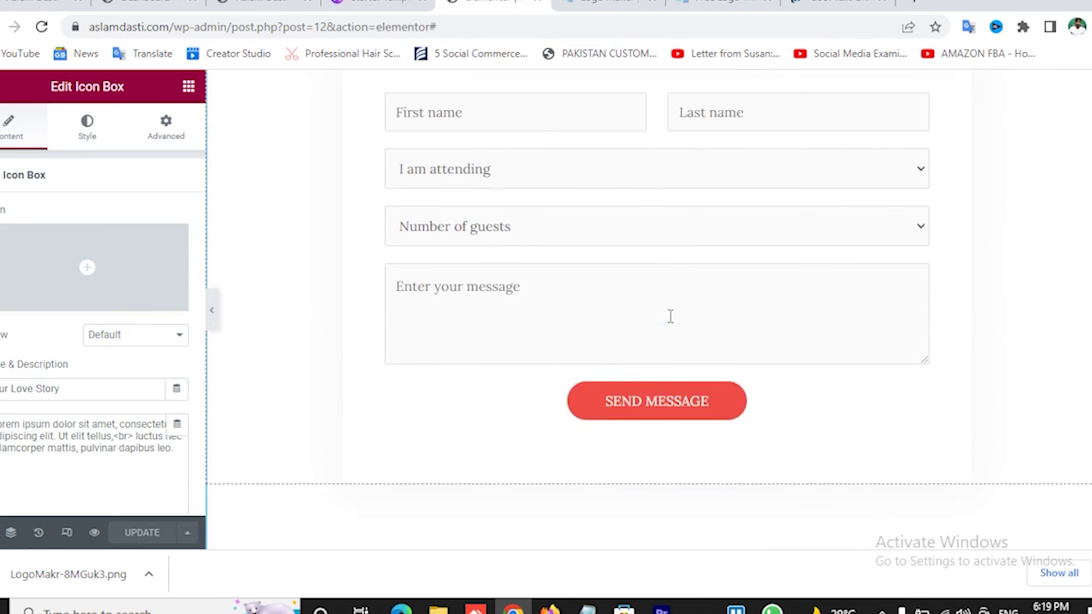
{"action": "scroll", "coordinate": [671, 316], "scroll_direction": "up", "scroll_amount": 20}
{"action": "scroll", "coordinate": [670, 316], "scroll_direction": "down", "scroll_amount": 20}
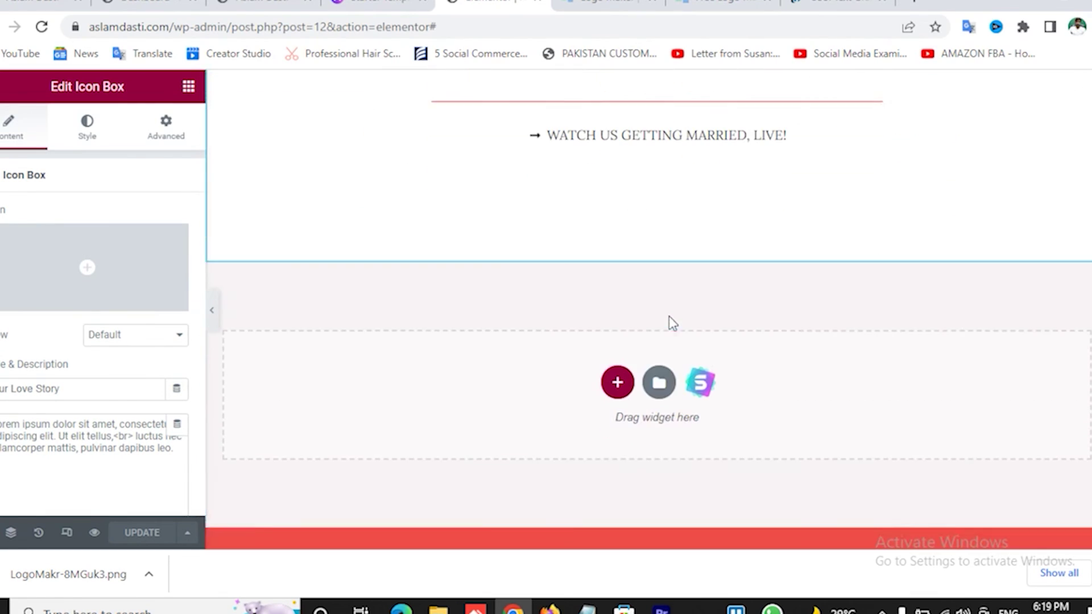
{"action": "scroll", "coordinate": [609, 341], "scroll_direction": "up", "scroll_amount": 5}
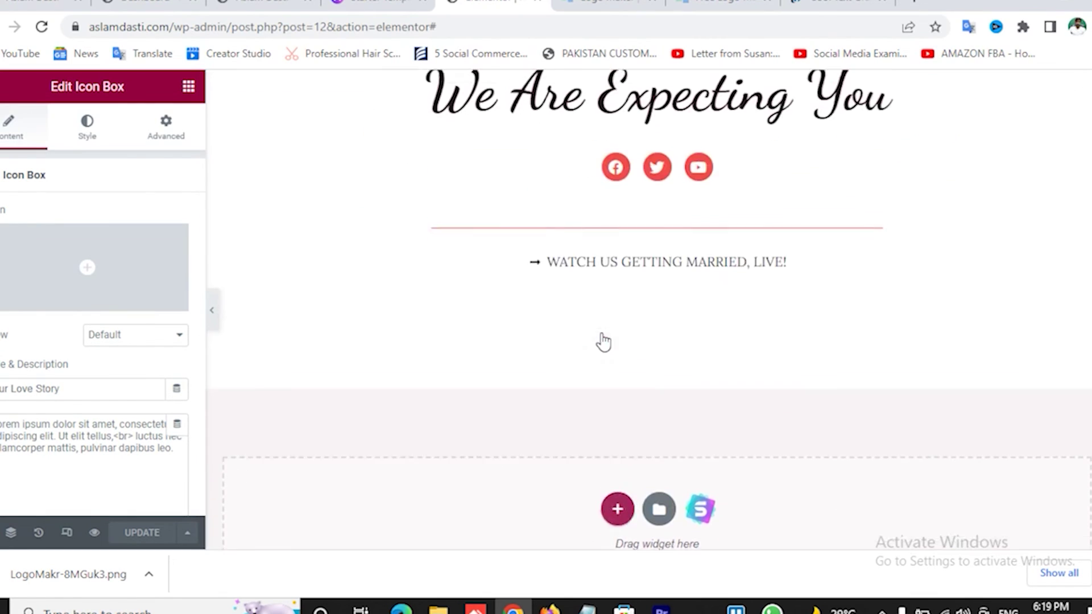
Append "DFFD" to the Watch Us Getting Married, Live! list item under We Are Expecting You and update the page.
{"action": "left_click", "coordinate": [698, 357]}
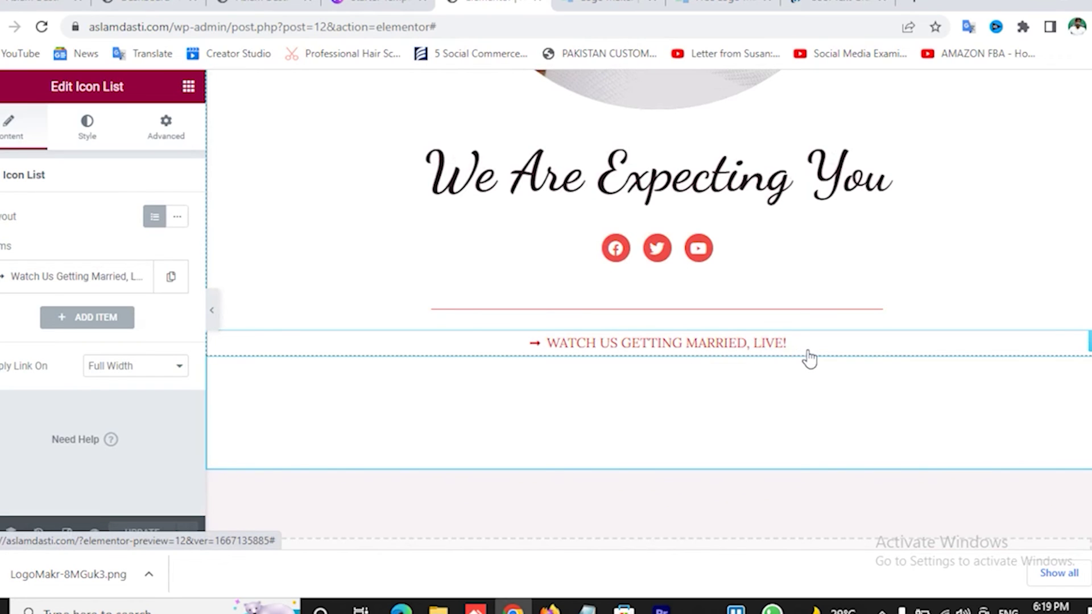
{"action": "type", "text": "DFFD"}
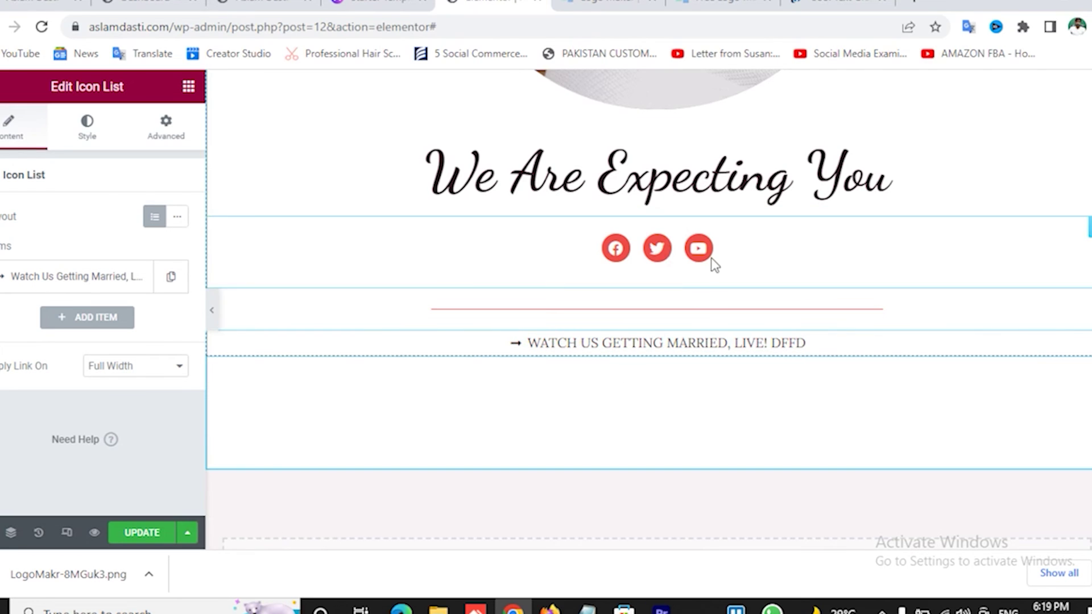
{"action": "left_click", "coordinate": [142, 541]}
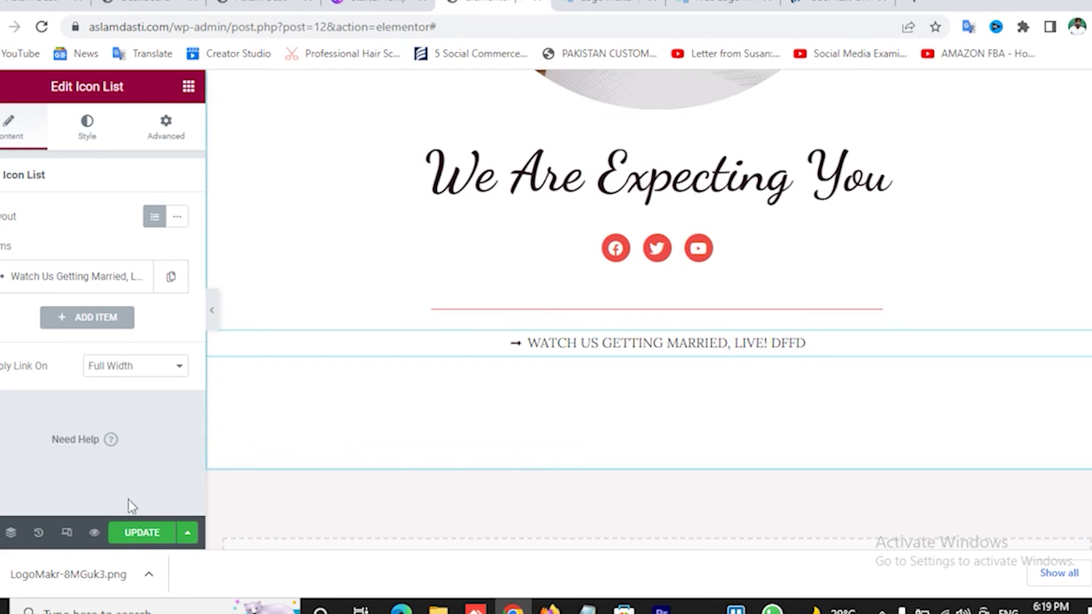
{"action": "left_click", "coordinate": [142, 538]}
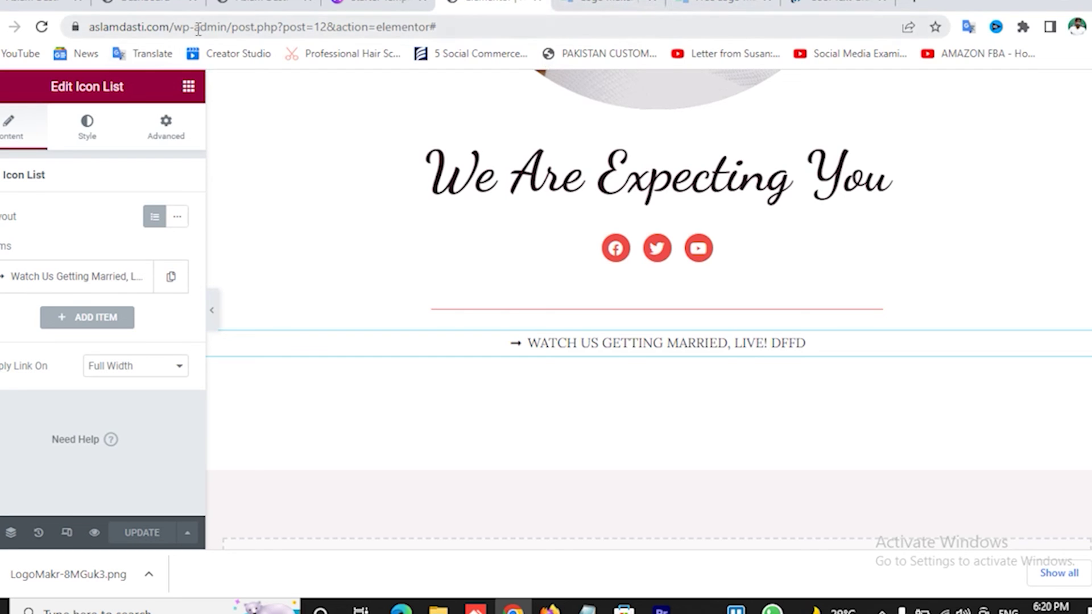
Return from the Elementor editor to the live home page and review it down past the Groom And Bride section.
{"action": "key", "text": "alt+Left"}
{"action": "key", "text": "alt+Left"}
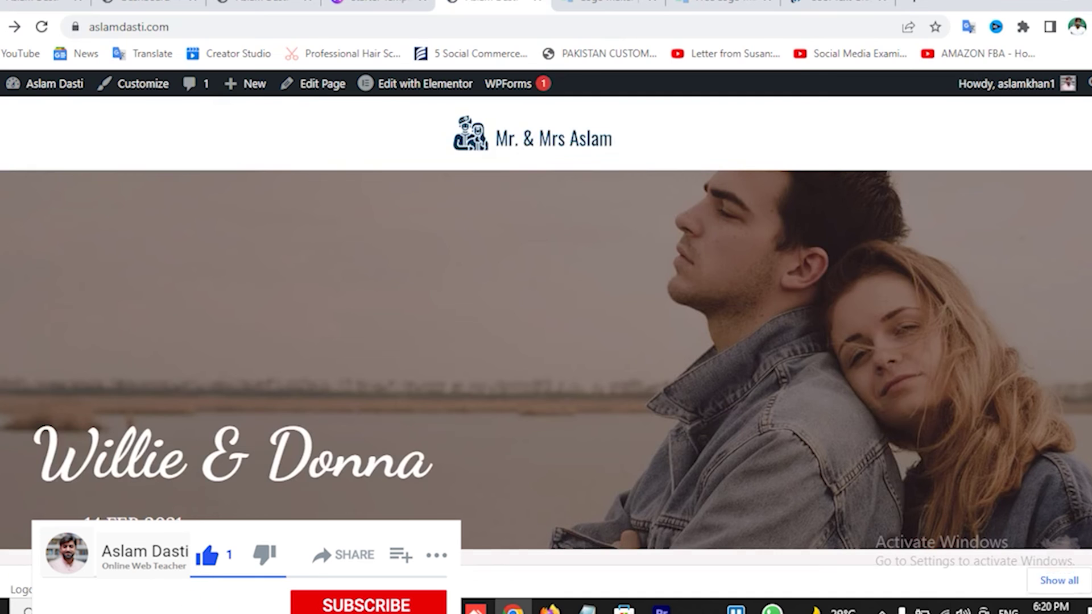
{"action": "left_click", "coordinate": [1089, 572]}
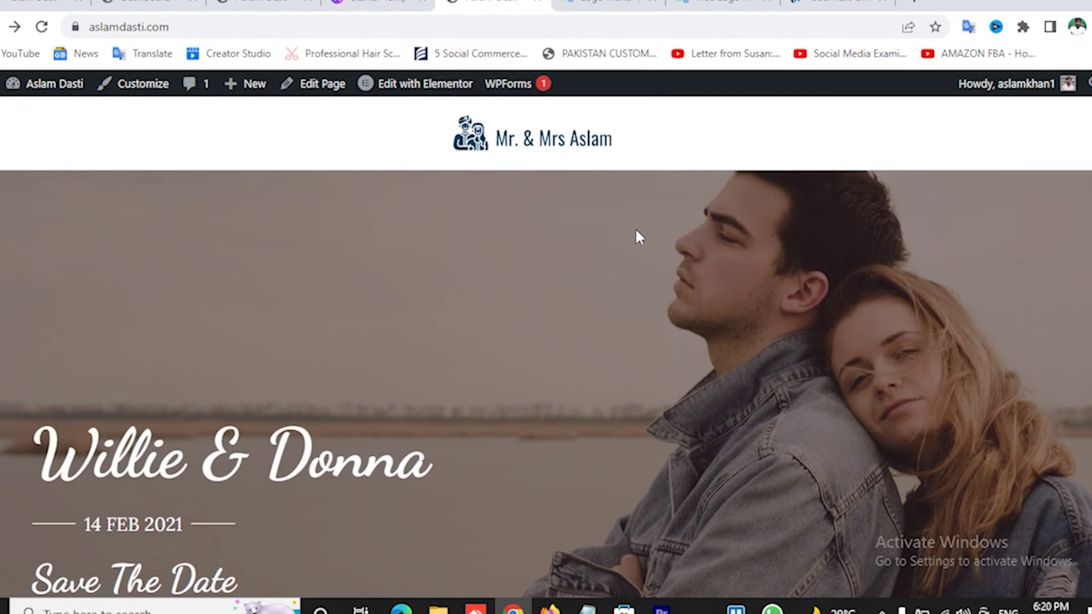
{"action": "scroll", "coordinate": [636, 231], "scroll_direction": "down", "scroll_amount": 18}
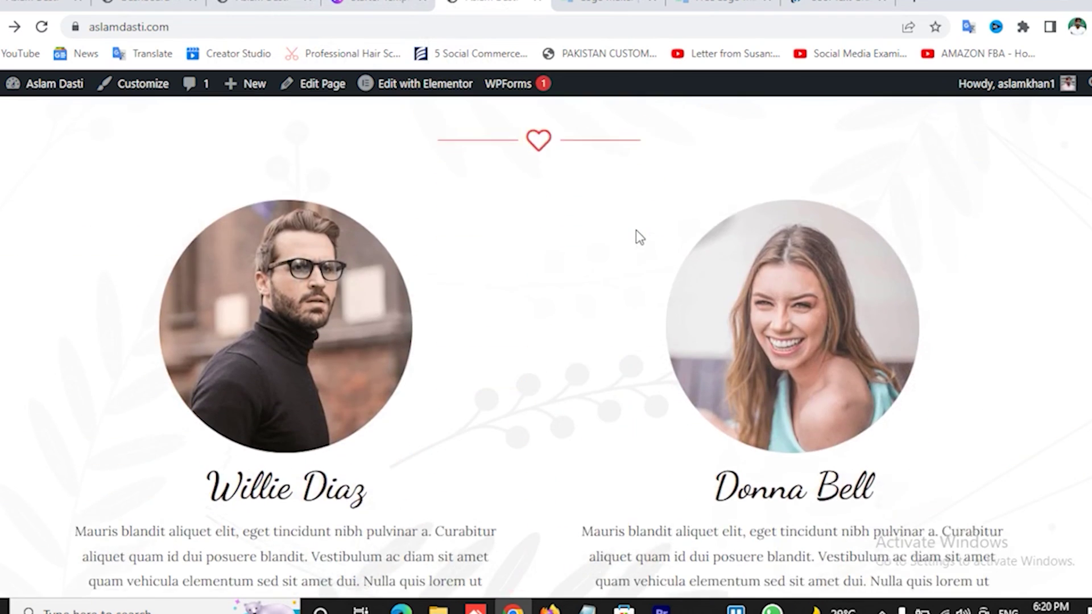
{"action": "scroll", "coordinate": [636, 230], "scroll_direction": "down", "scroll_amount": 18}
{"action": "scroll", "coordinate": [463, 135], "scroll_direction": "up", "scroll_amount": 18}
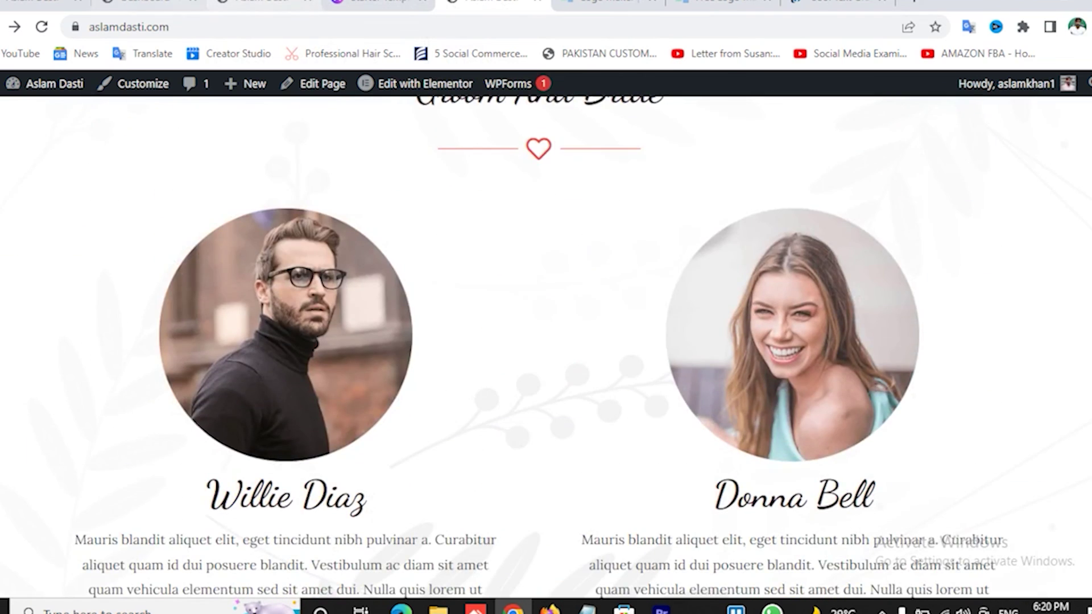
Switch to the WordPress dashboard and open the list of all pages.
{"action": "key", "text": "ctrl+2"}
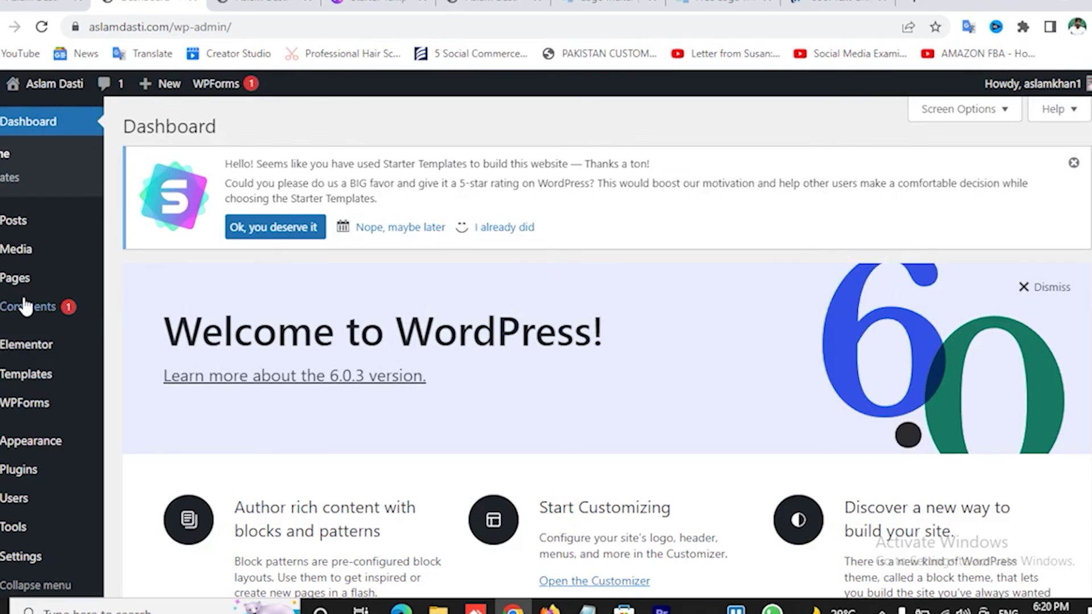
{"action": "mouse_move", "coordinate": [22, 282]}
{"action": "left_click", "coordinate": [152, 287]}
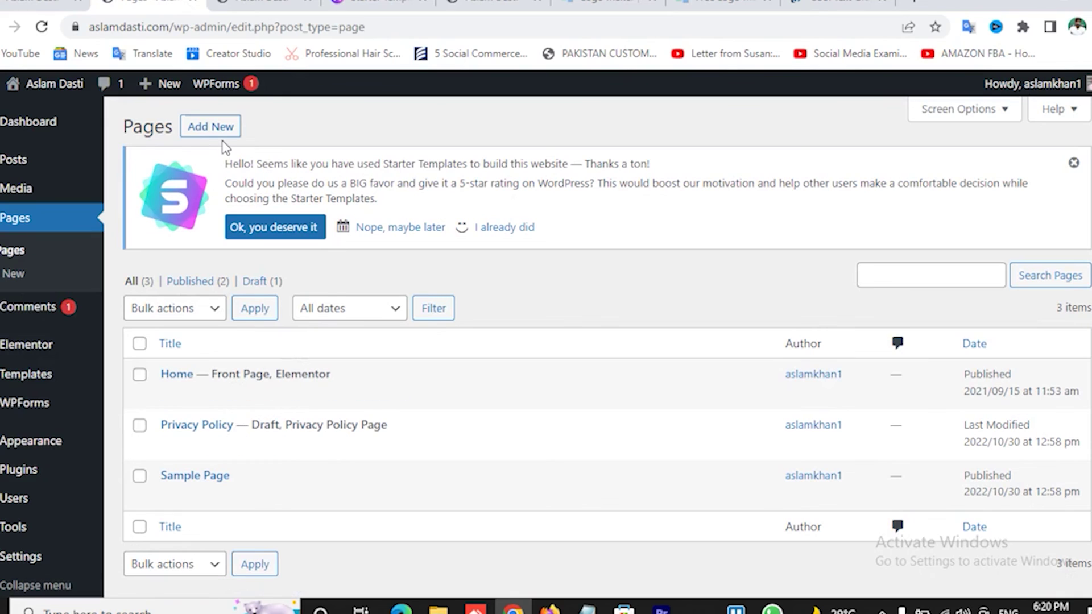
Start a new page titled "xcxc" in a separate browser tab and leave its editor without saving.
{"action": "right_click", "coordinate": [220, 134]}
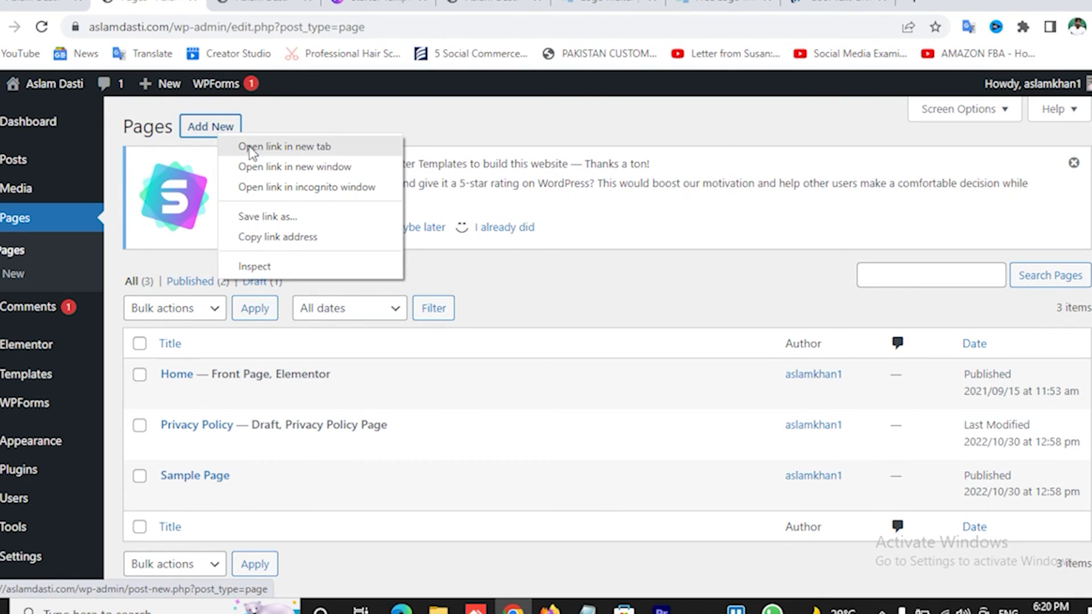
{"action": "left_click", "coordinate": [250, 148]}
{"action": "left_click", "coordinate": [236, 2]}
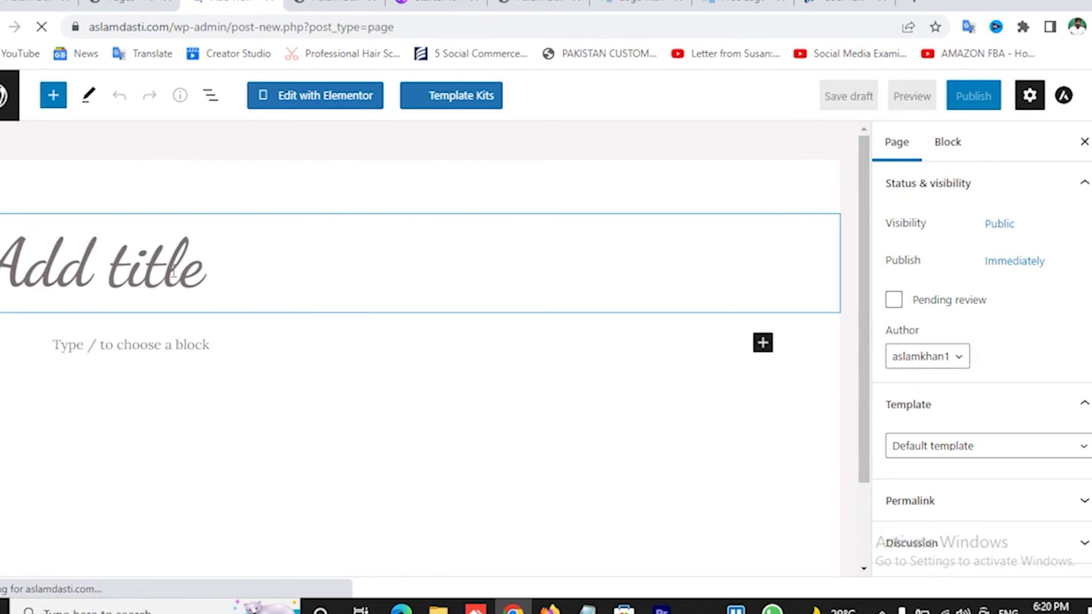
{"action": "type", "text": "xcxc"}
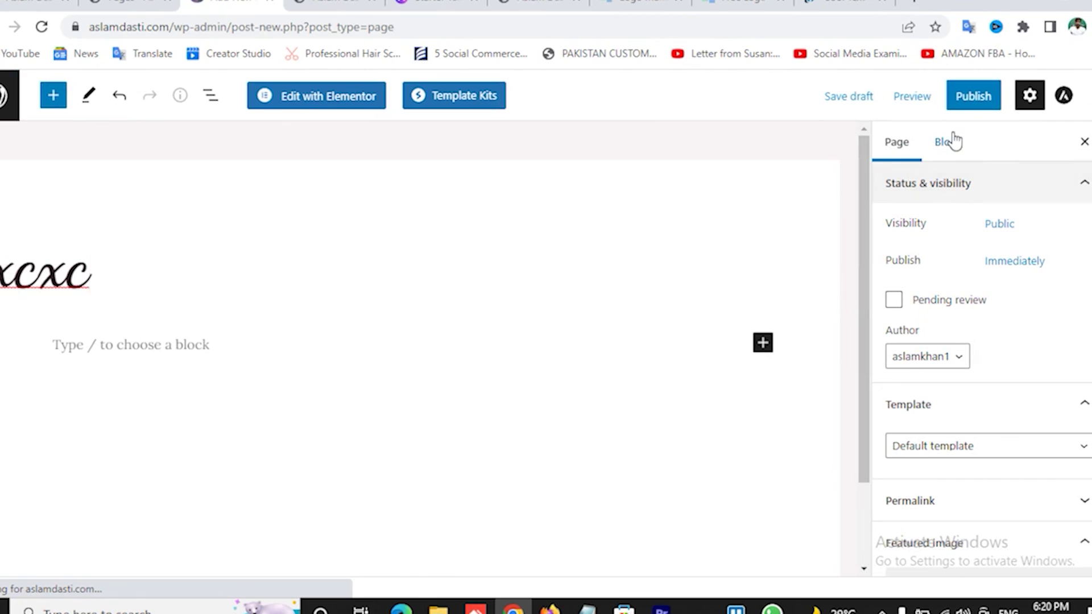
{"action": "left_click", "coordinate": [6, 95]}
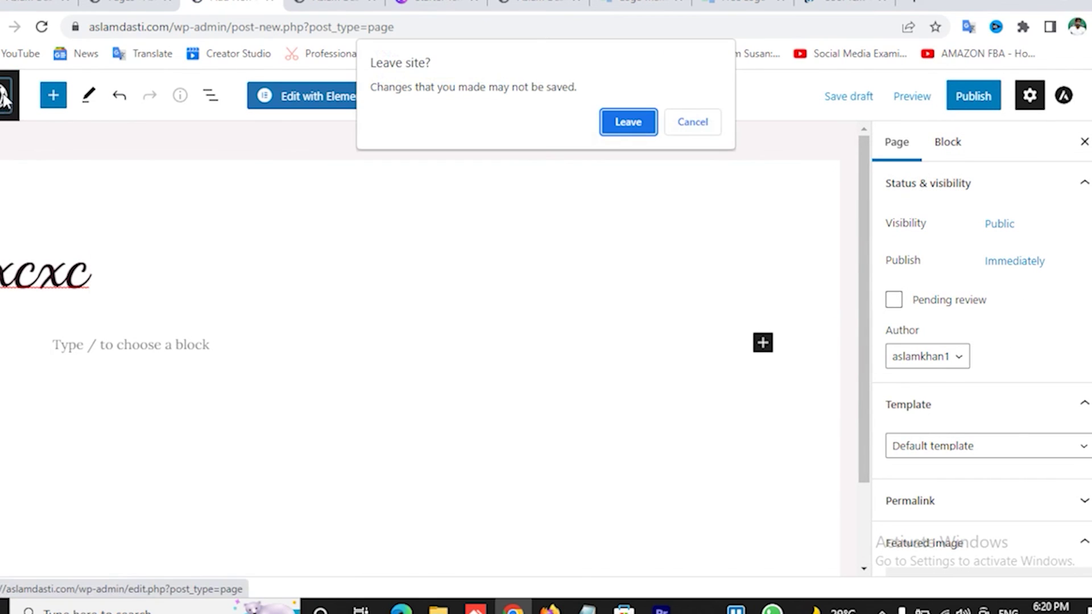
{"action": "left_click", "coordinate": [640, 121]}
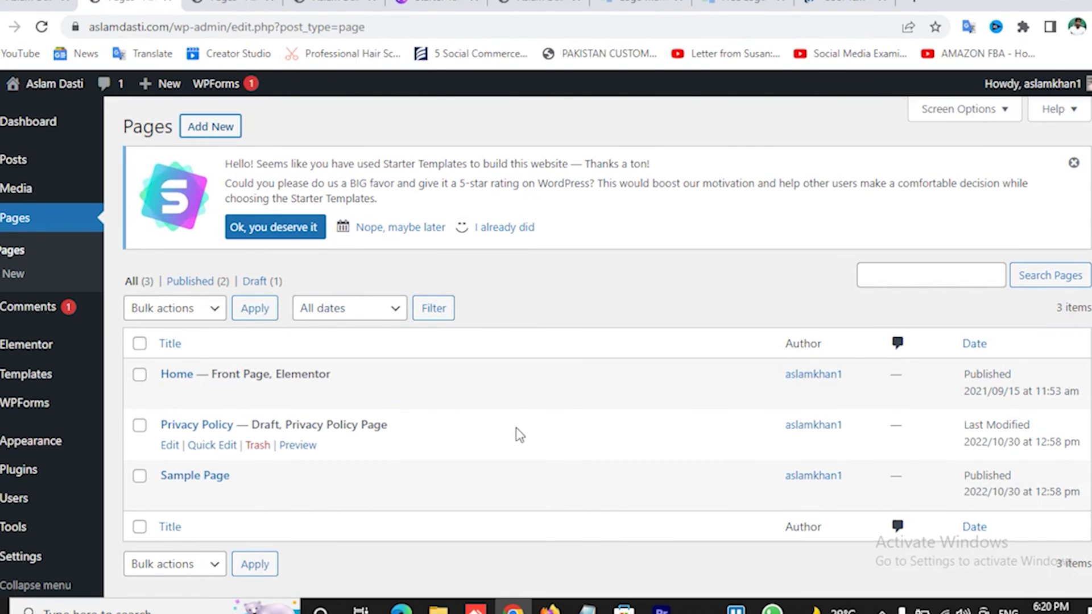
{"action": "scroll", "coordinate": [518, 435], "scroll_direction": "down", "scroll_amount": 1}
{"action": "scroll", "coordinate": [517, 435], "scroll_direction": "up", "scroll_amount": 1}
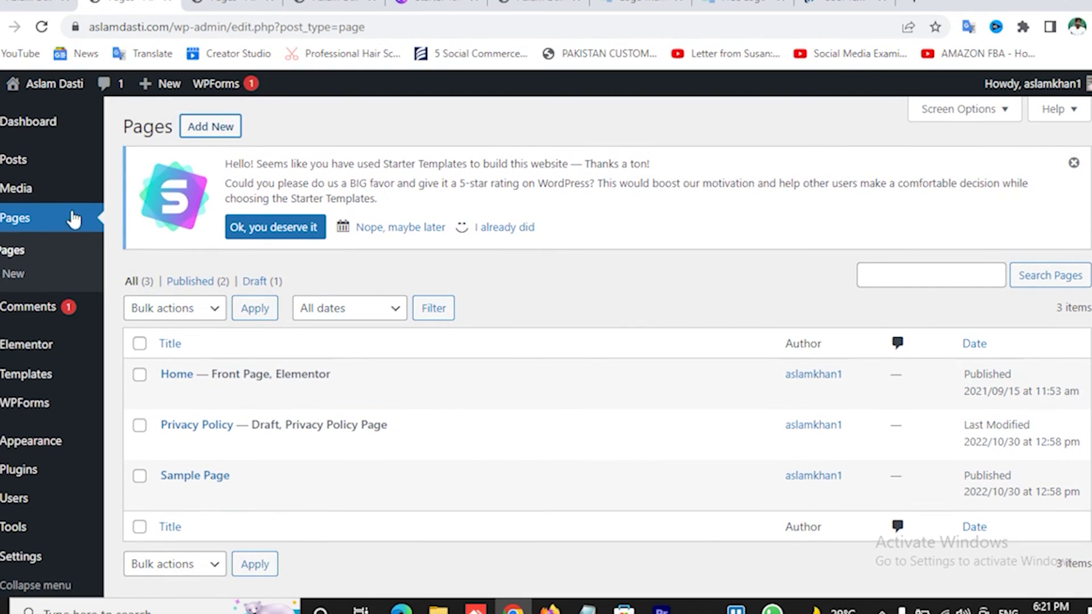
{"action": "mouse_move", "coordinate": [34, 196]}
{"action": "mouse_move", "coordinate": [29, 165]}
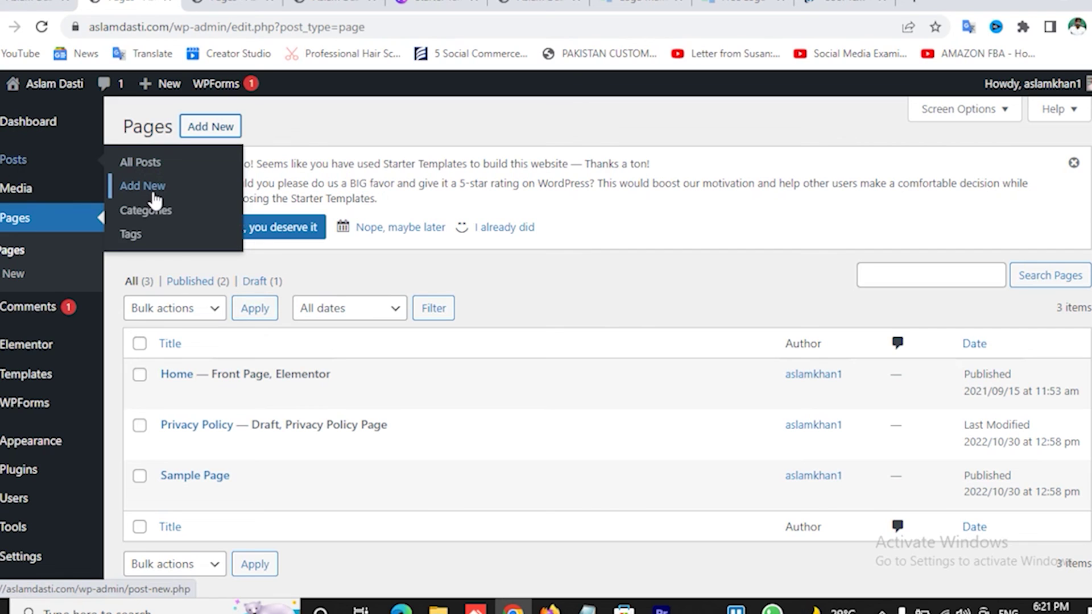
{"action": "scroll", "coordinate": [66, 373], "scroll_direction": "down", "scroll_amount": 1}
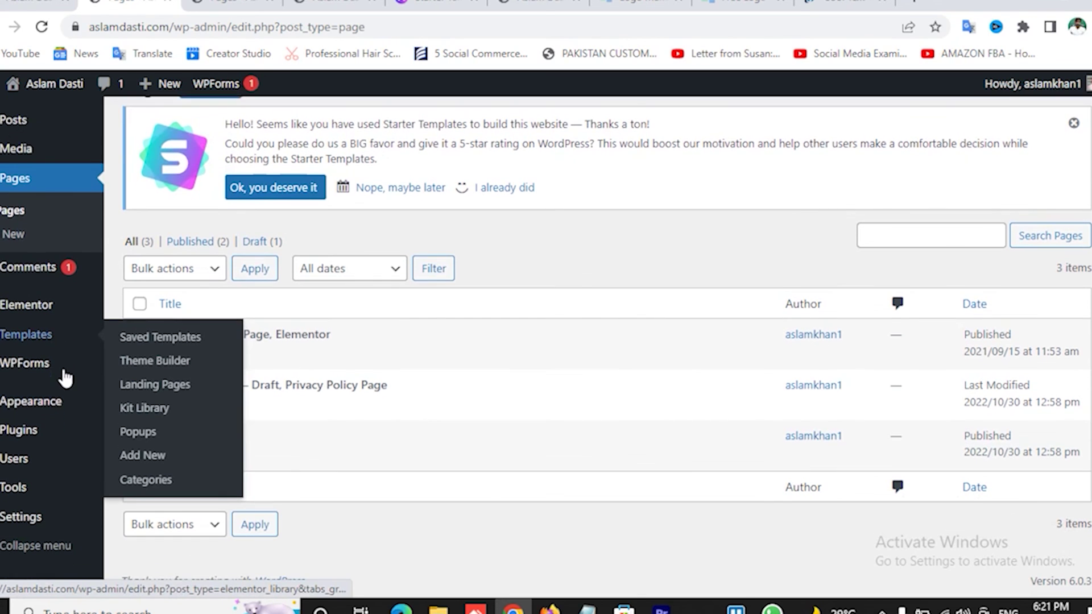
{"action": "mouse_move", "coordinate": [63, 468]}
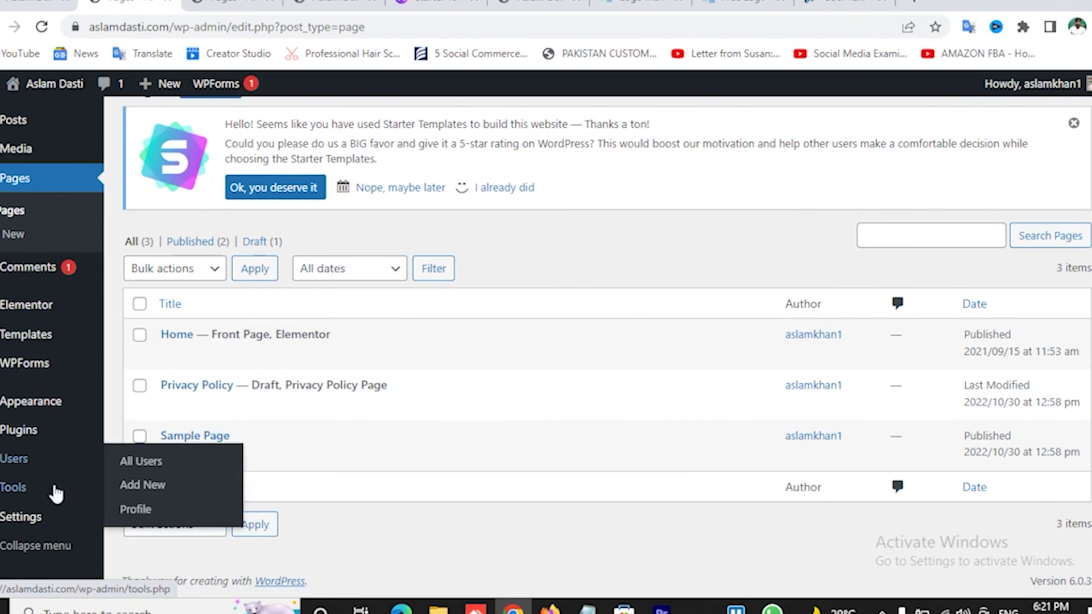
{"action": "mouse_move", "coordinate": [35, 515]}
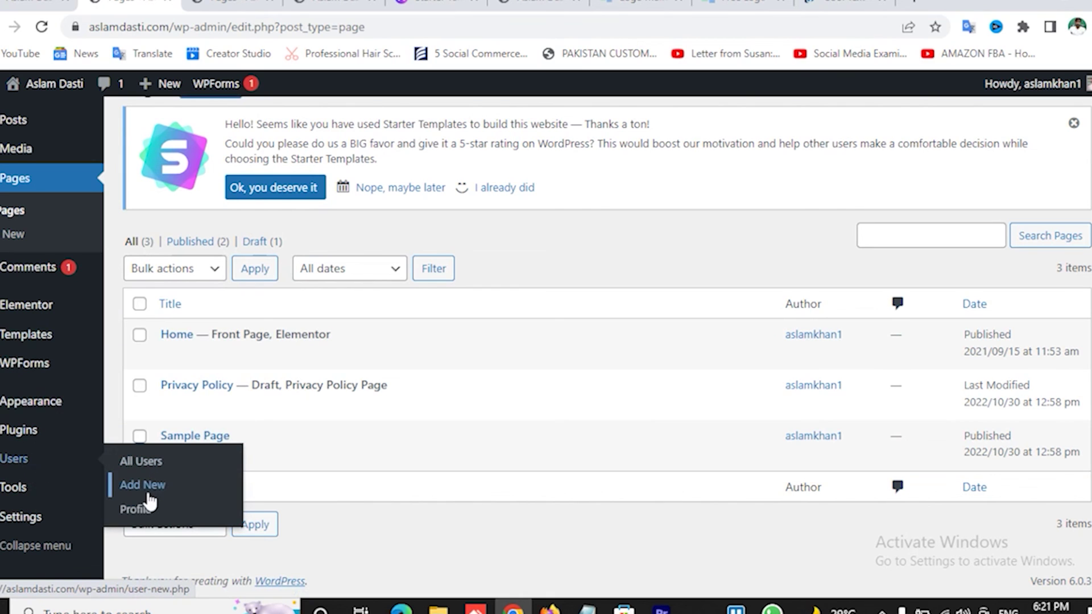
Open the site's installed plugins and examine the whole list.
{"action": "mouse_move", "coordinate": [23, 433]}
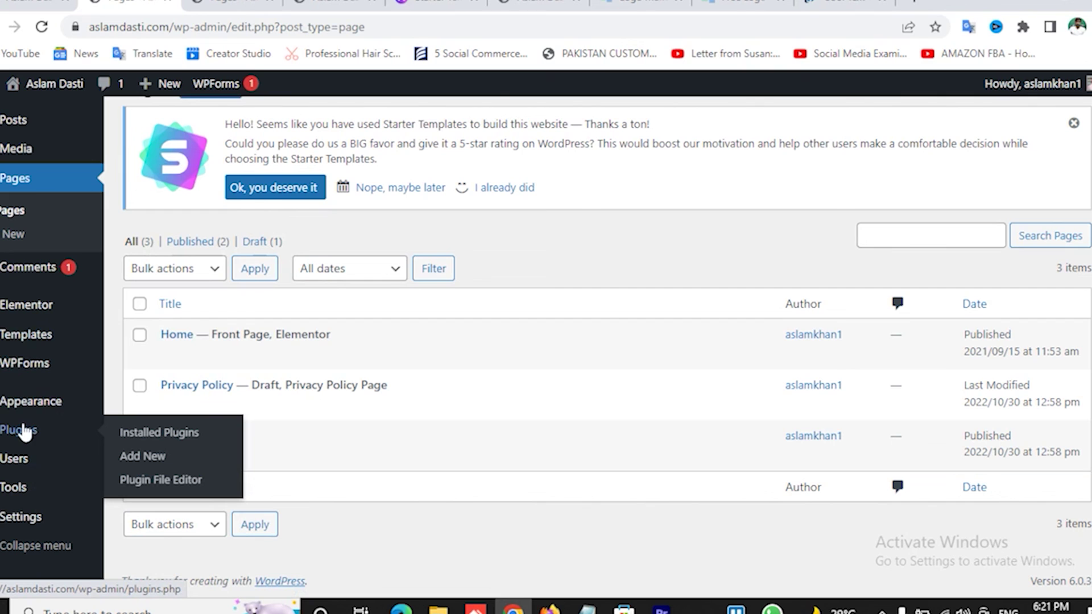
{"action": "left_click", "coordinate": [173, 433]}
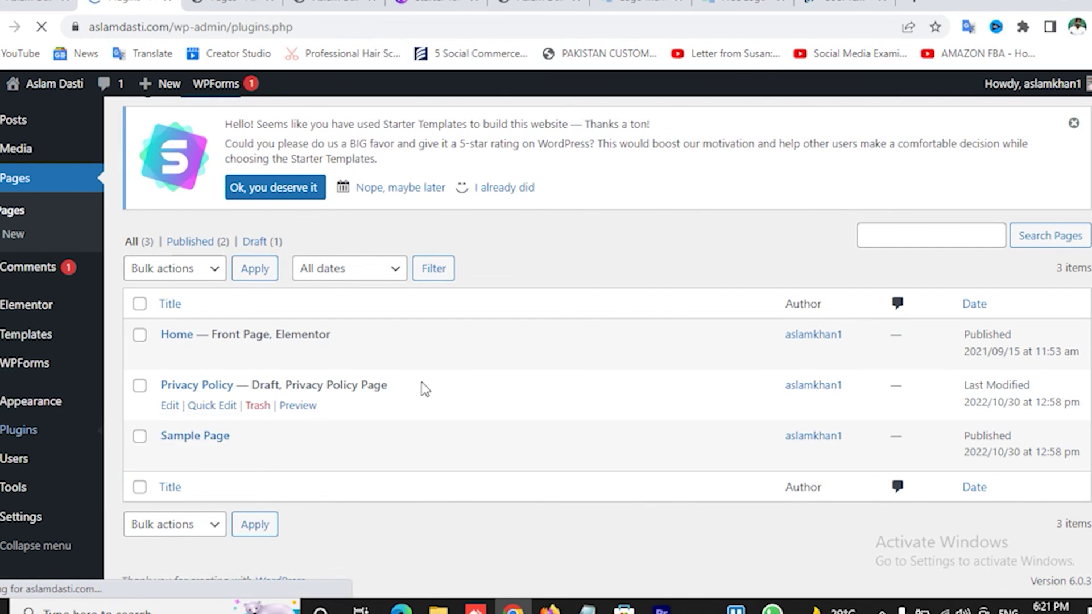
{"action": "scroll", "coordinate": [405, 378], "scroll_direction": "down", "scroll_amount": 4}
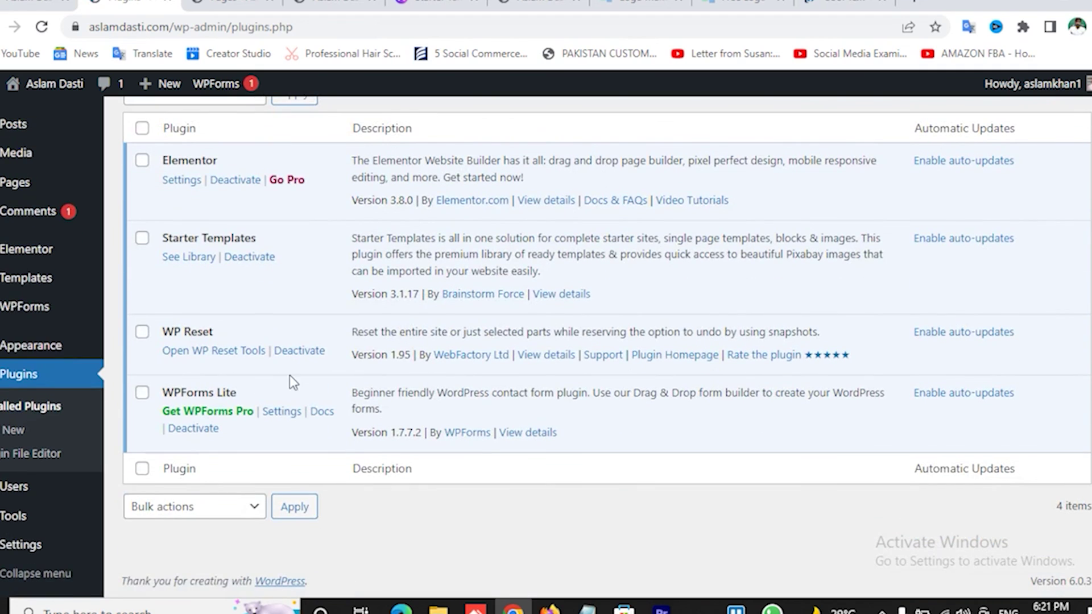
{"action": "scroll", "coordinate": [293, 381], "scroll_direction": "up", "scroll_amount": 4}
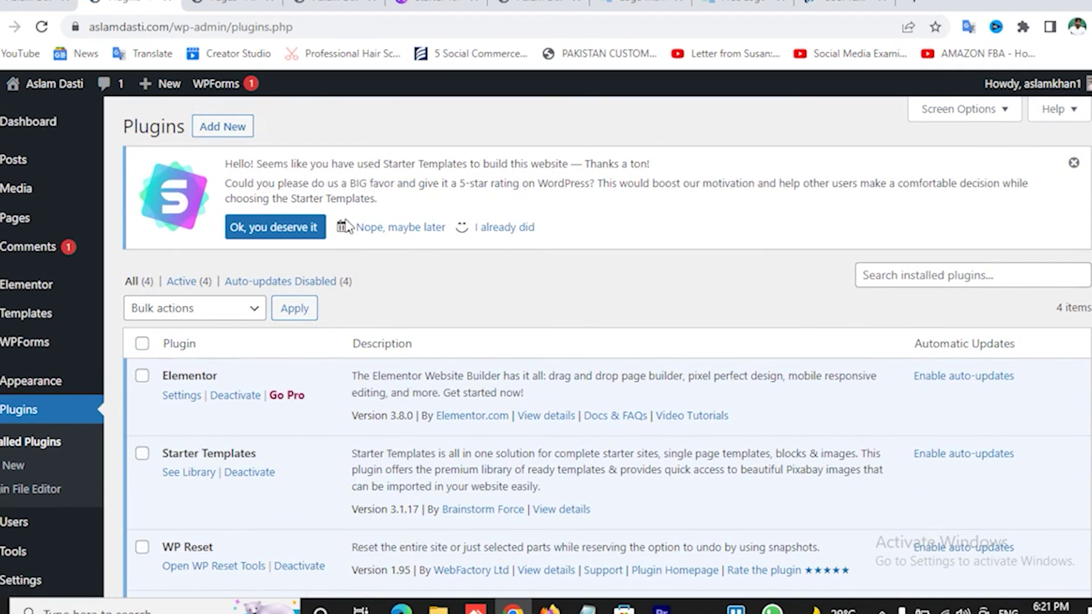
Search the WordPress plugin directory for "yoast" in order to add a new plugin.
{"action": "left_click", "coordinate": [234, 128]}
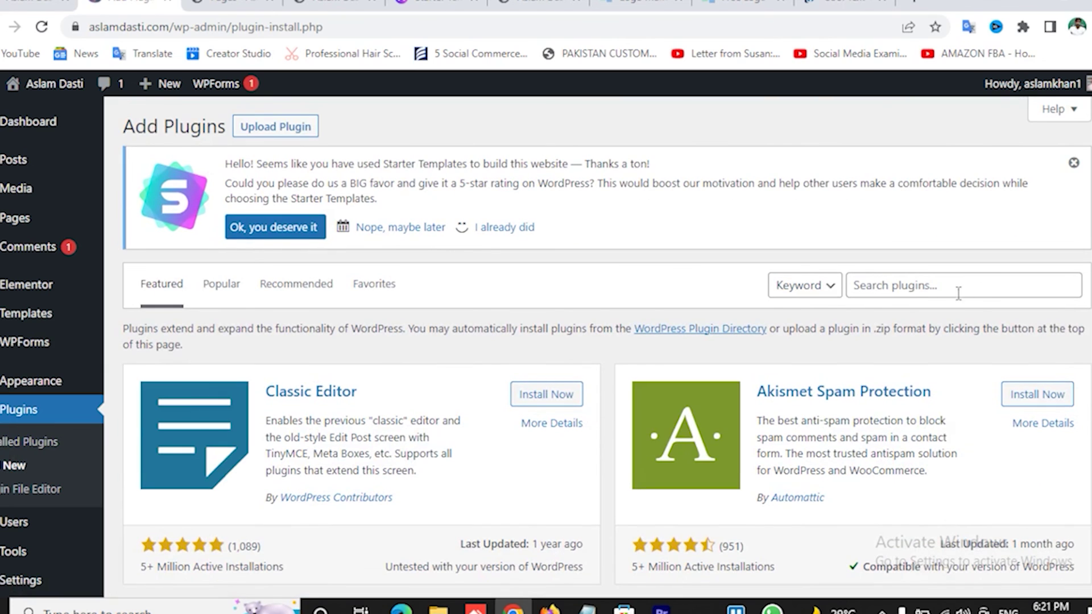
{"action": "left_click", "coordinate": [904, 290]}
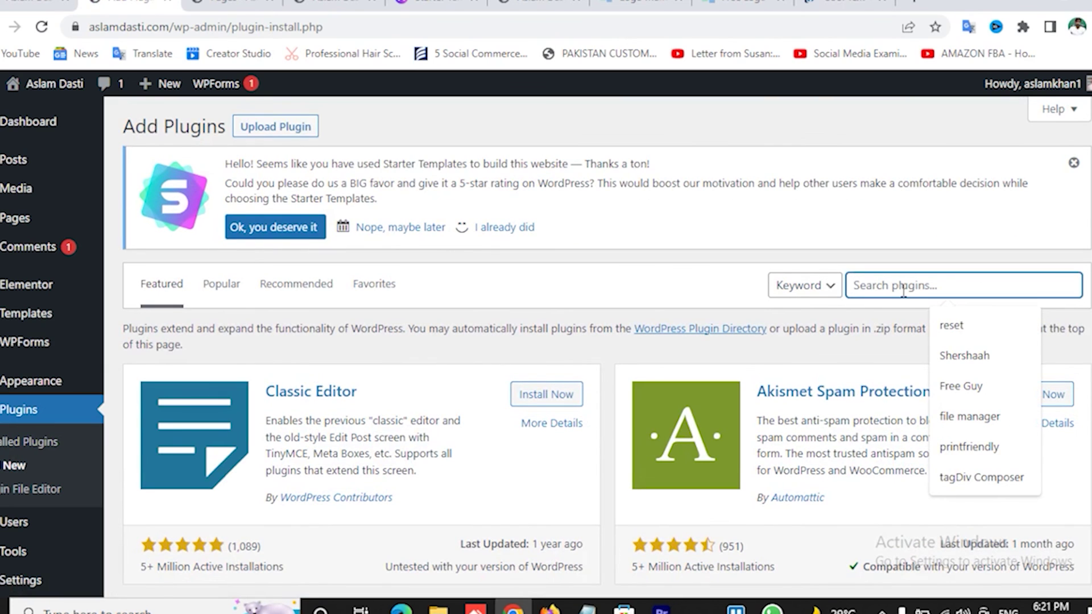
{"action": "type", "text": "yoast"}
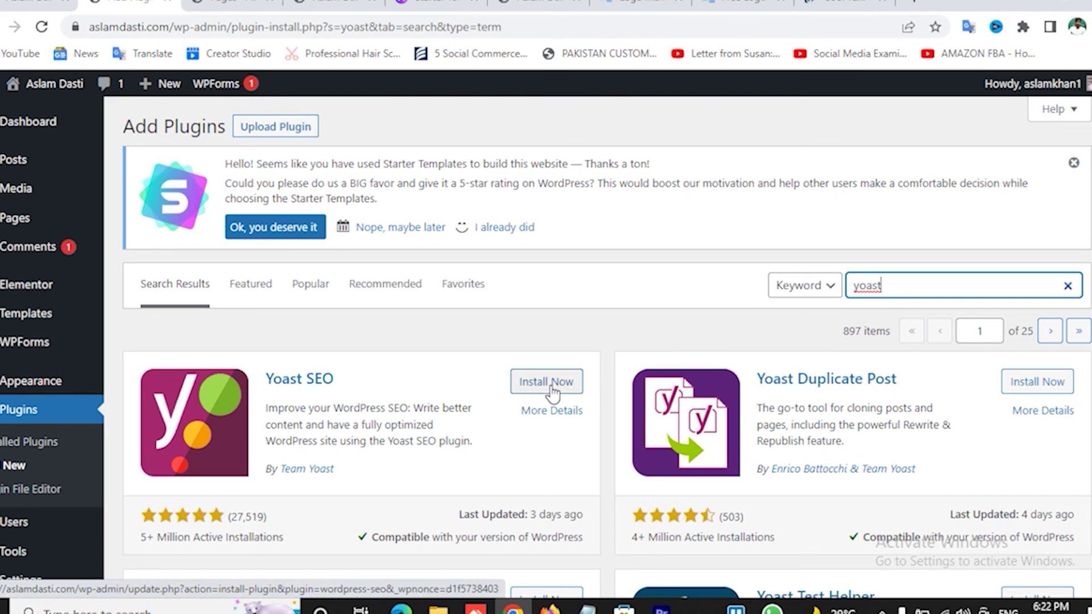
Go back to the live wedding site and view the home page's hero section.
{"action": "left_click", "coordinate": [538, 5]}
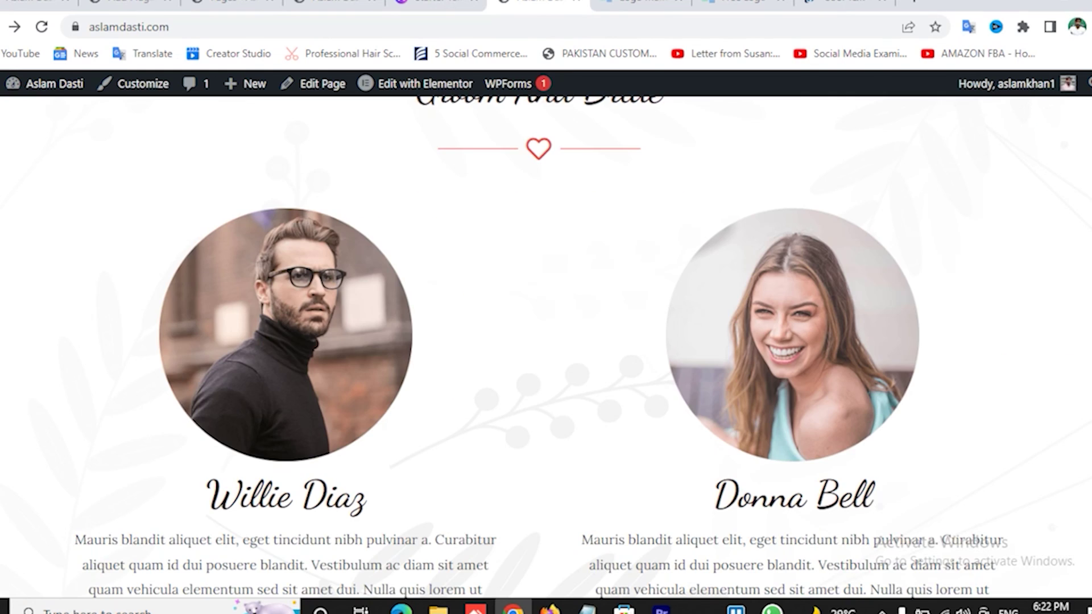
{"action": "scroll", "coordinate": [360, 310], "scroll_direction": "up", "scroll_amount": 10}
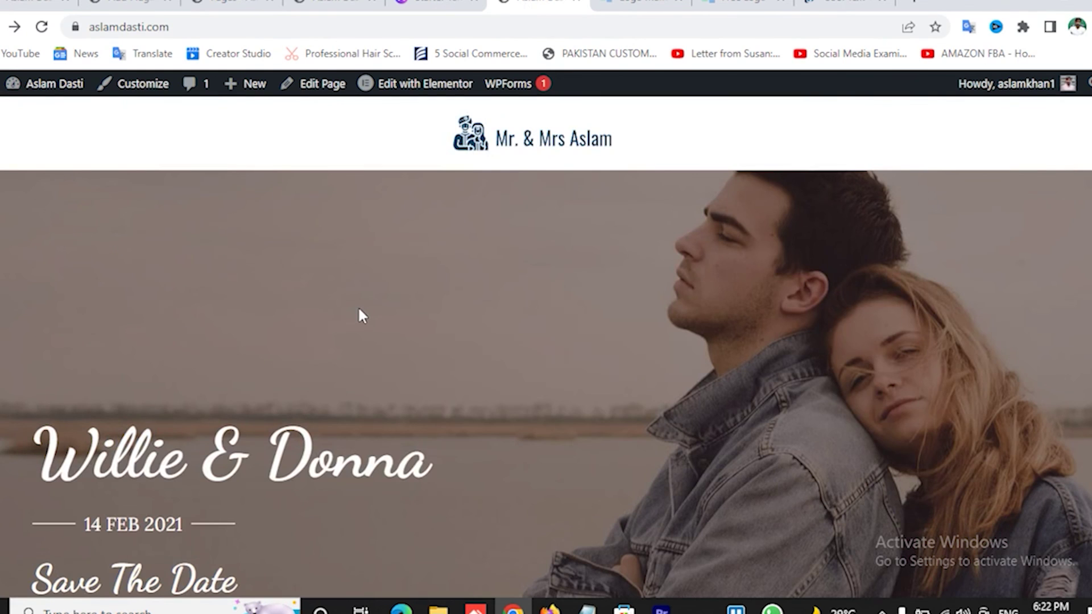